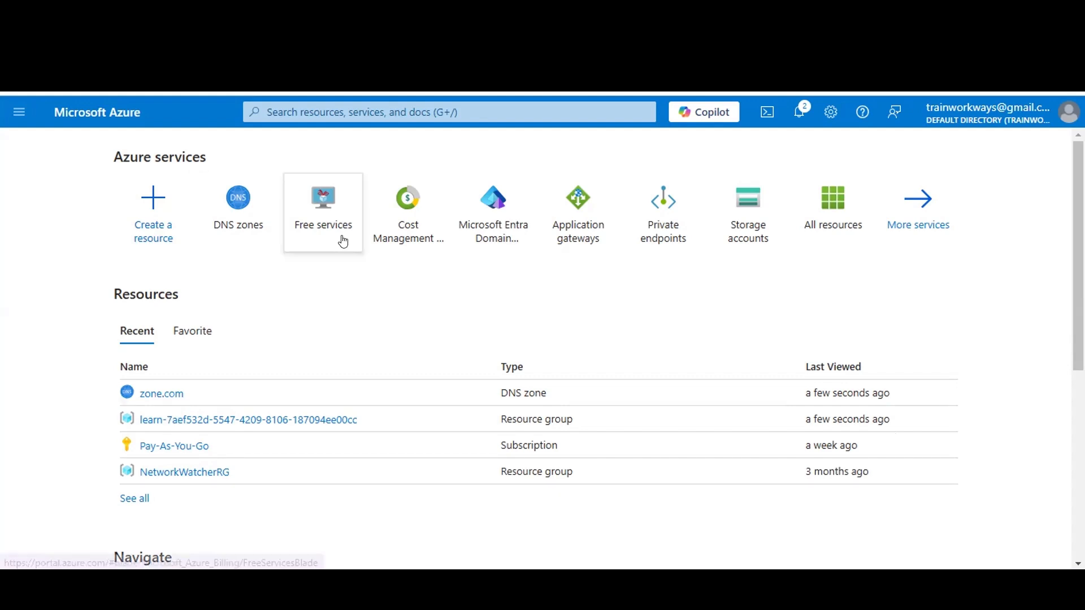
- Open the DNS zones list and delete the zone.com zone, confirming the deletion with "delete"
left_click(241, 229)
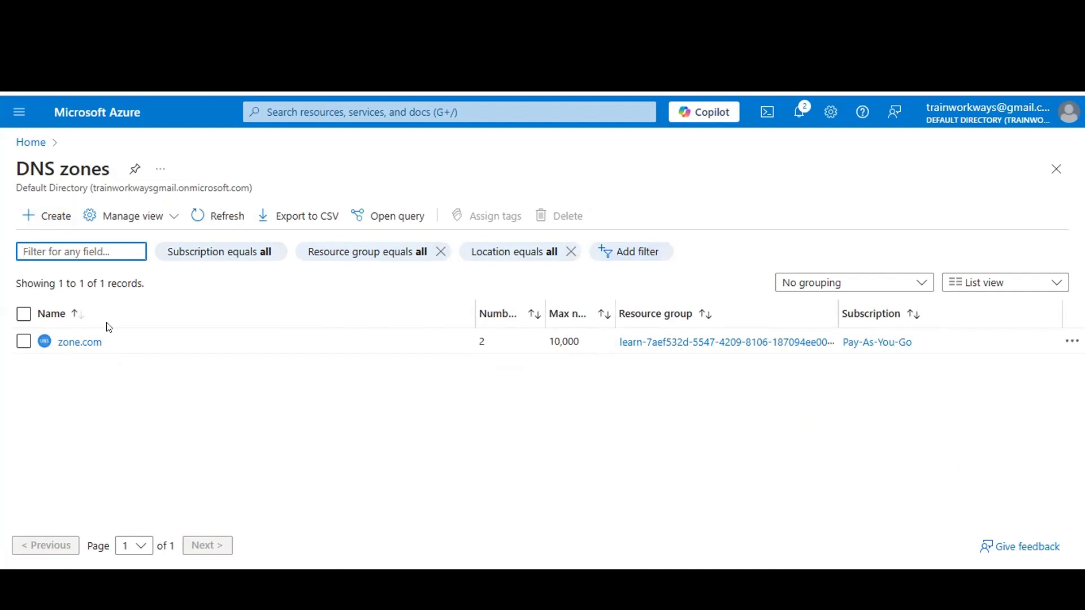
left_click(22, 341)
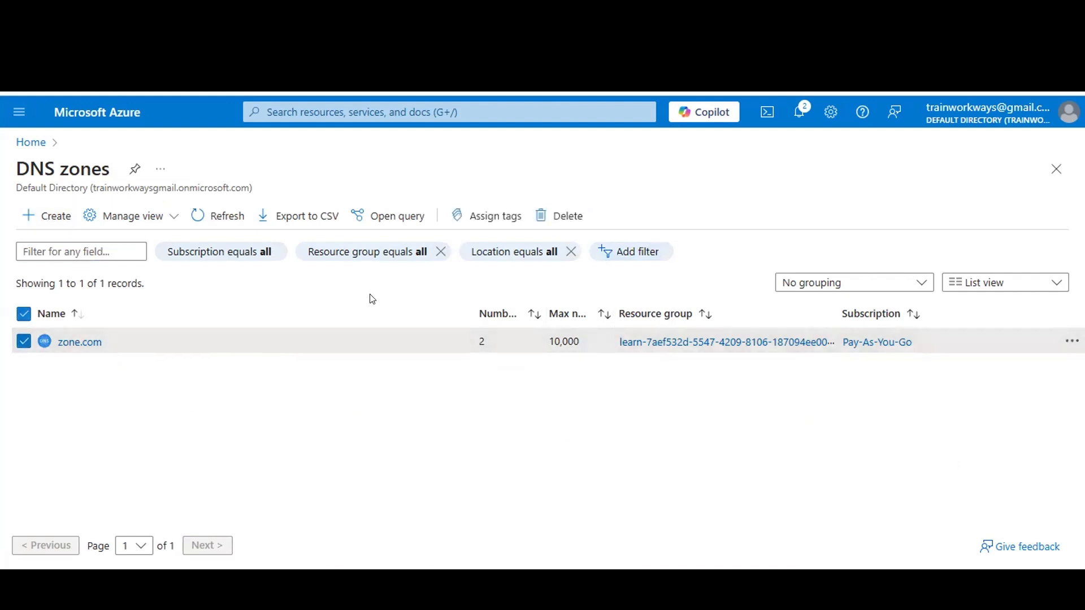
left_click(570, 223)
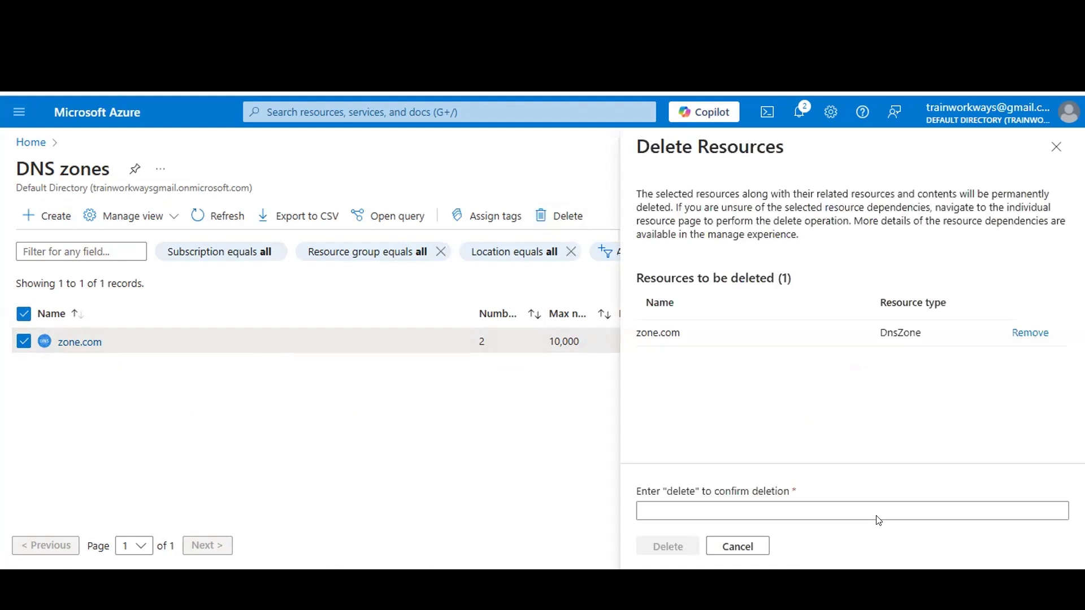
left_click(673, 505)
type("delete")
left_click(677, 543)
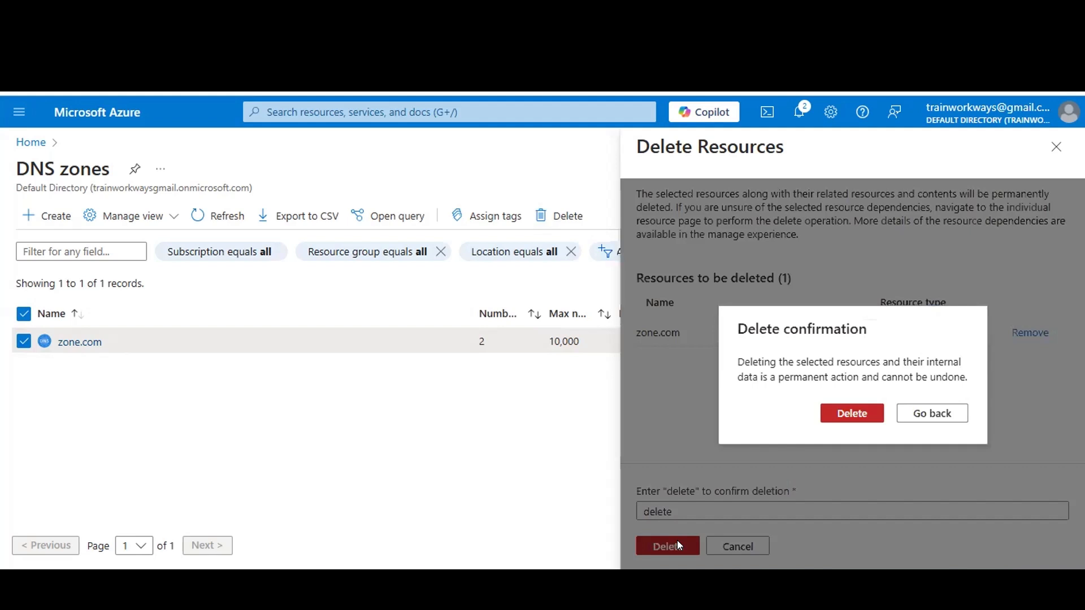
left_click(853, 413)
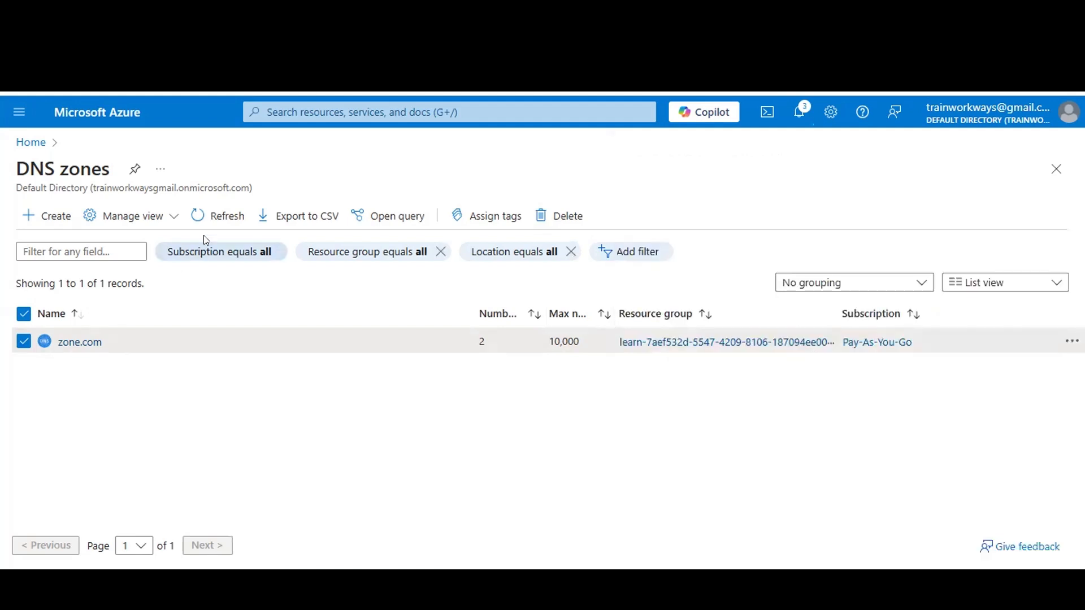
- Refresh the DNS zones list to check whether zone.com is gone
left_click(212, 223)
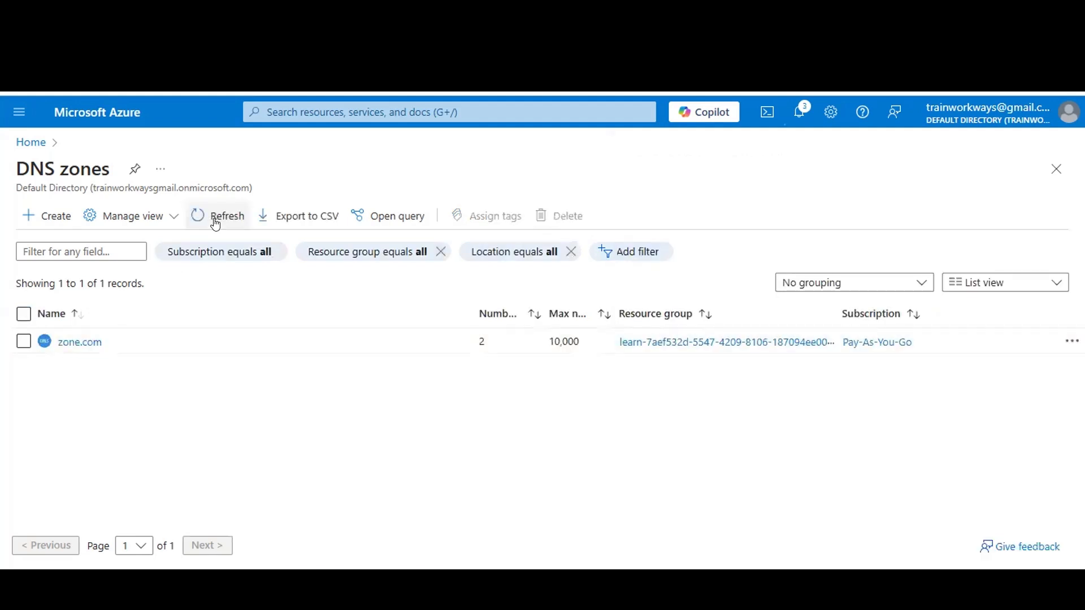
left_click(198, 223)
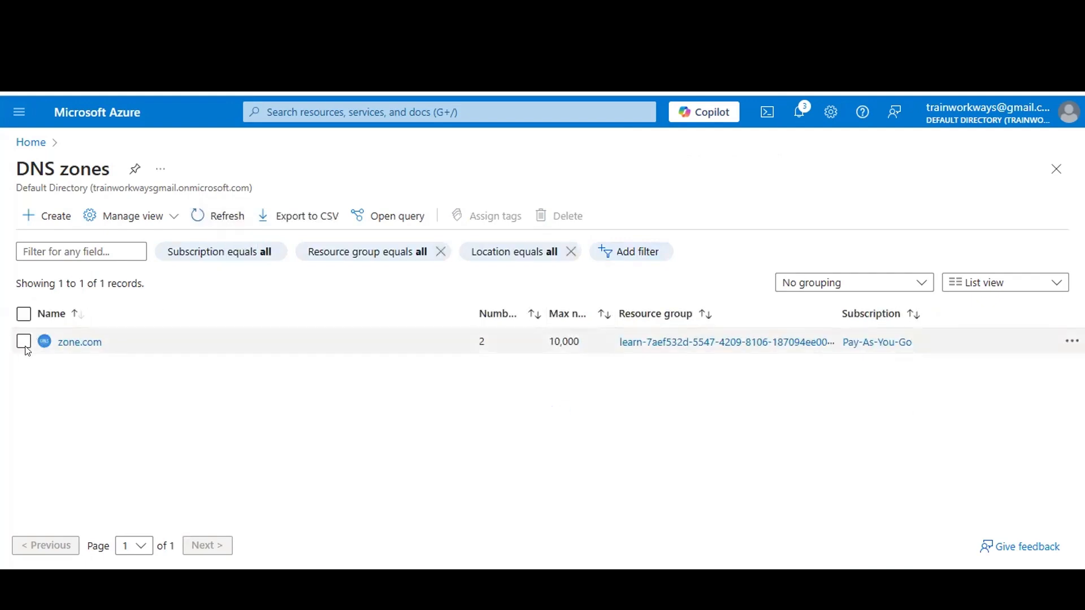
left_click(215, 218)
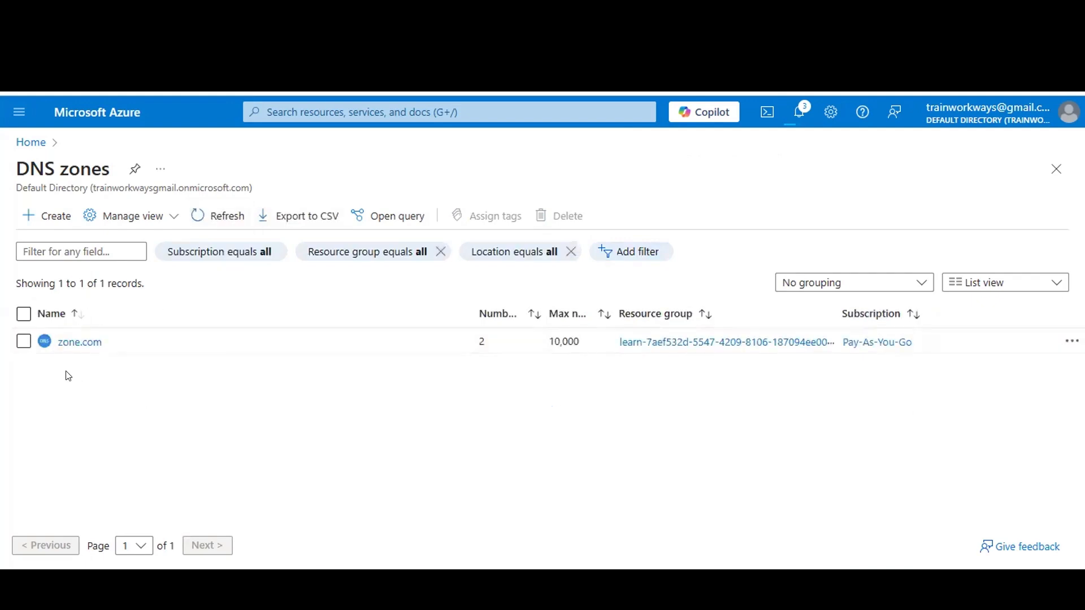
- Repeat the deletion of zone.com, entering "delete" as the confirmation text
left_click(24, 342)
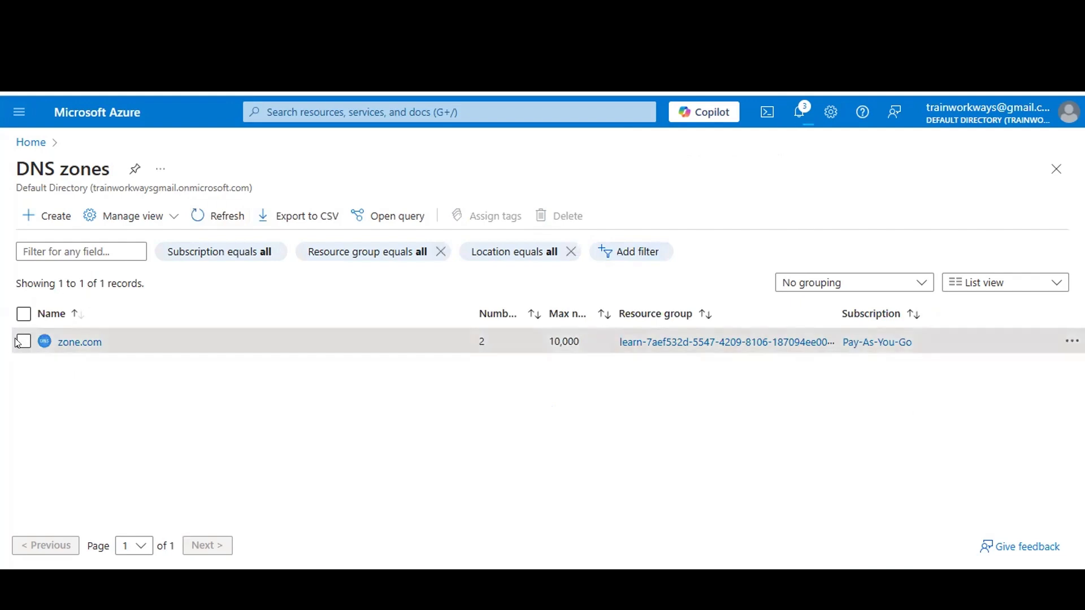
left_click(557, 214)
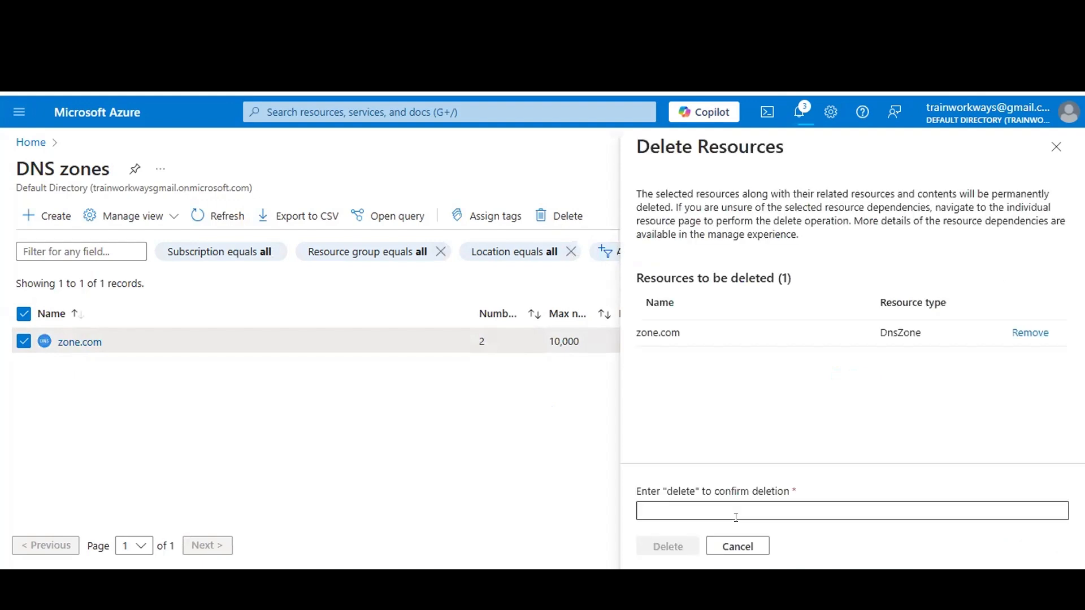
left_click(732, 505)
type("delete")
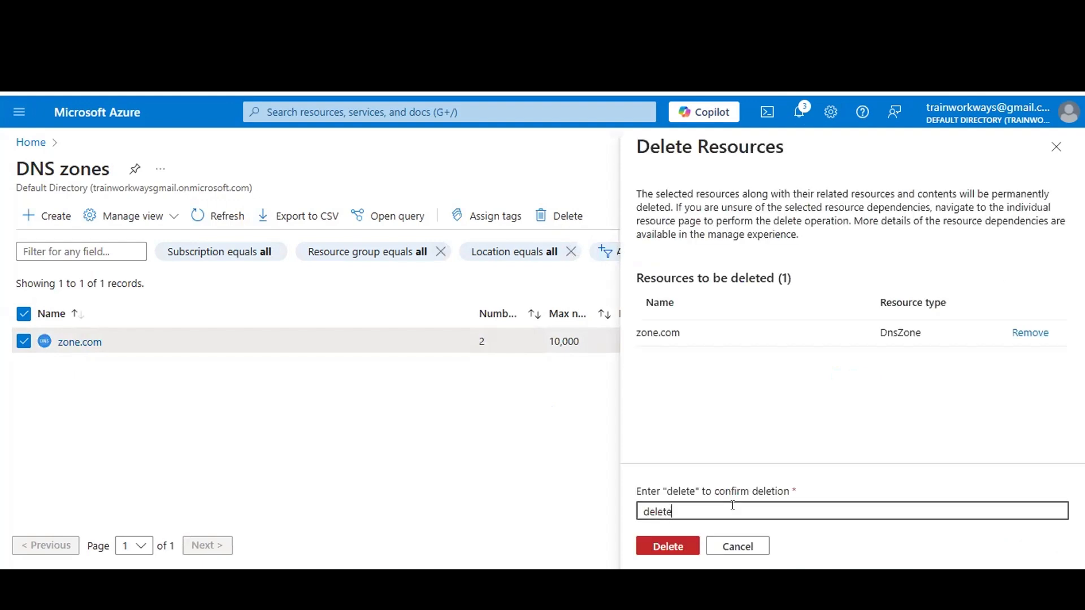
left_click(665, 554)
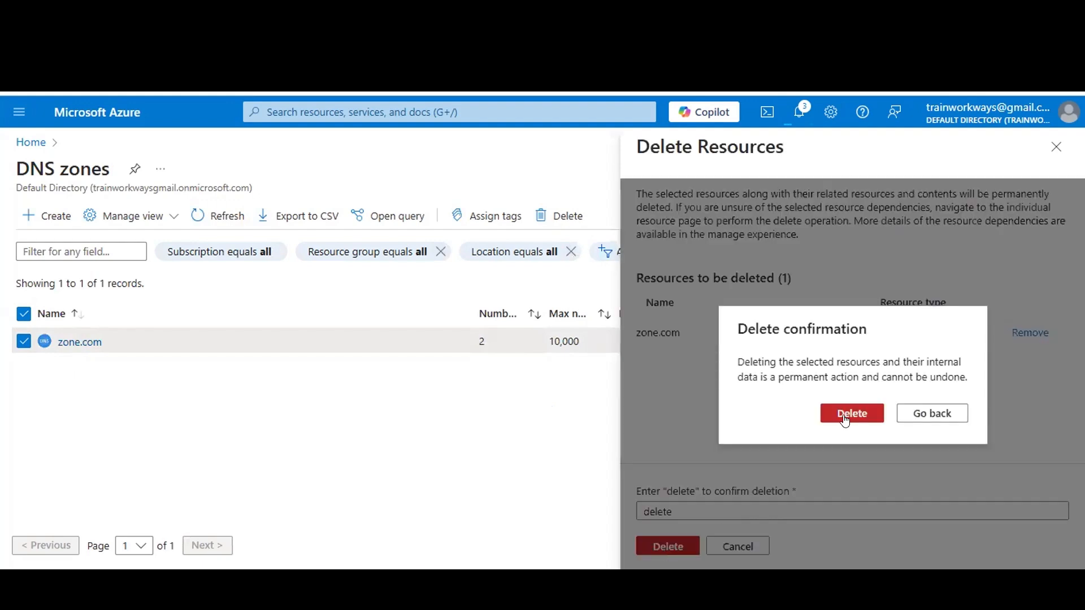
left_click(841, 417)
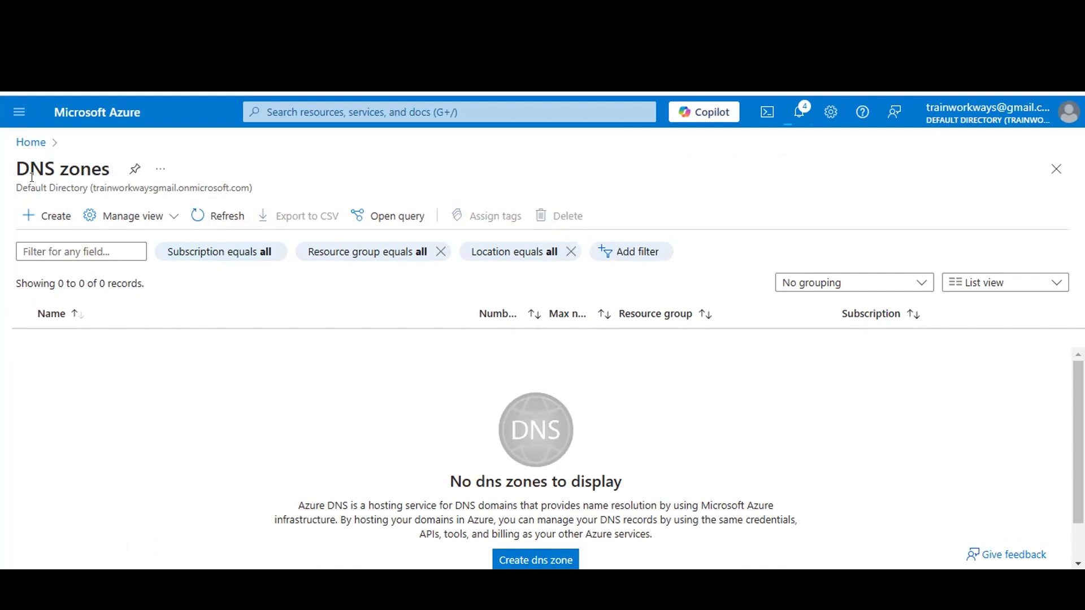
left_click_drag(17, 169, 117, 175)
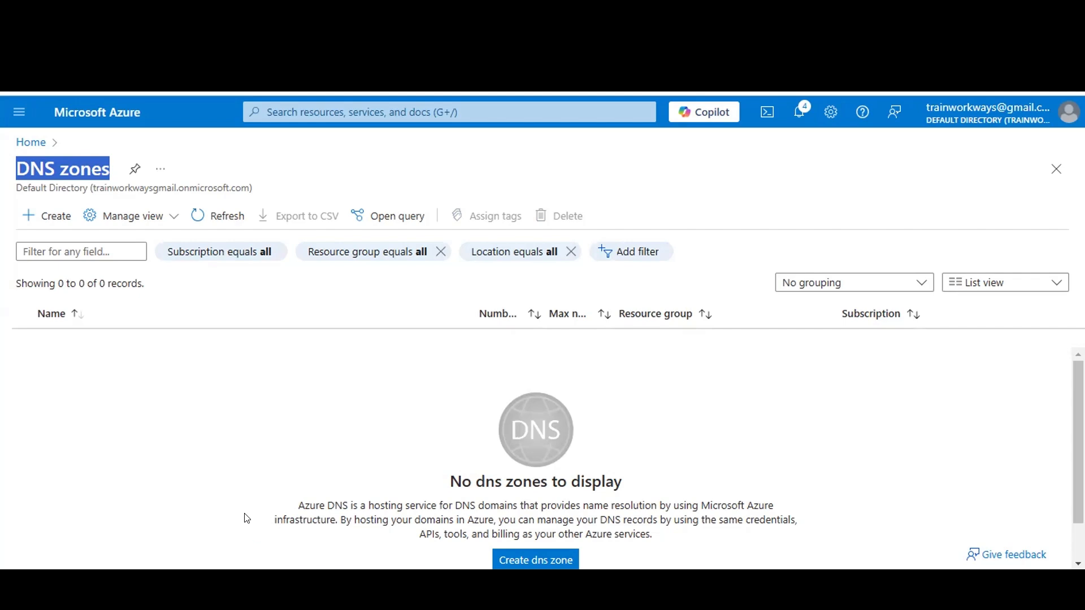
key("super")
type("note")
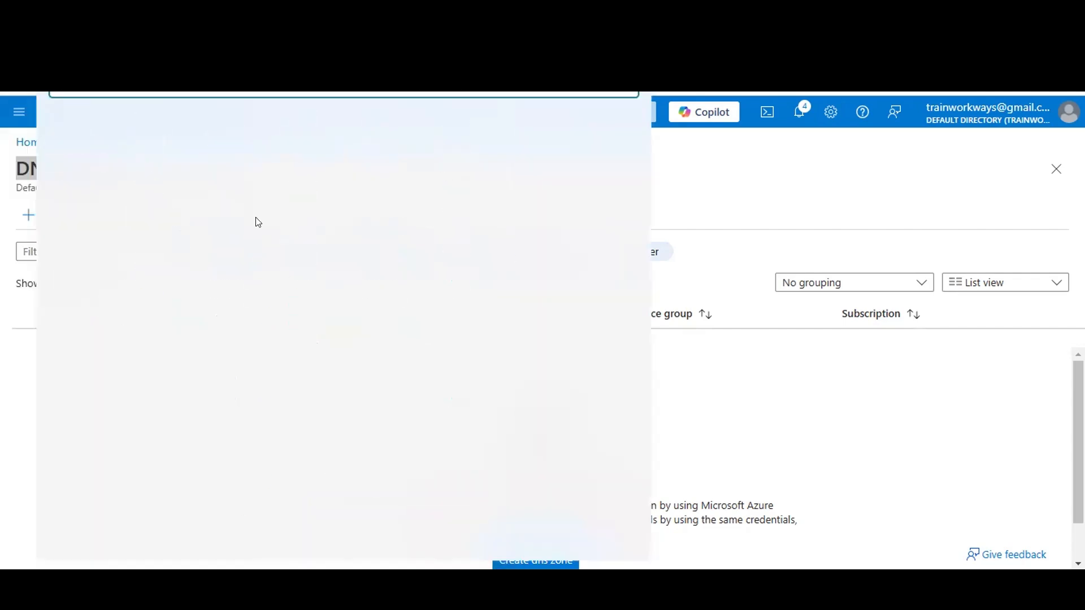
left_click(211, 221)
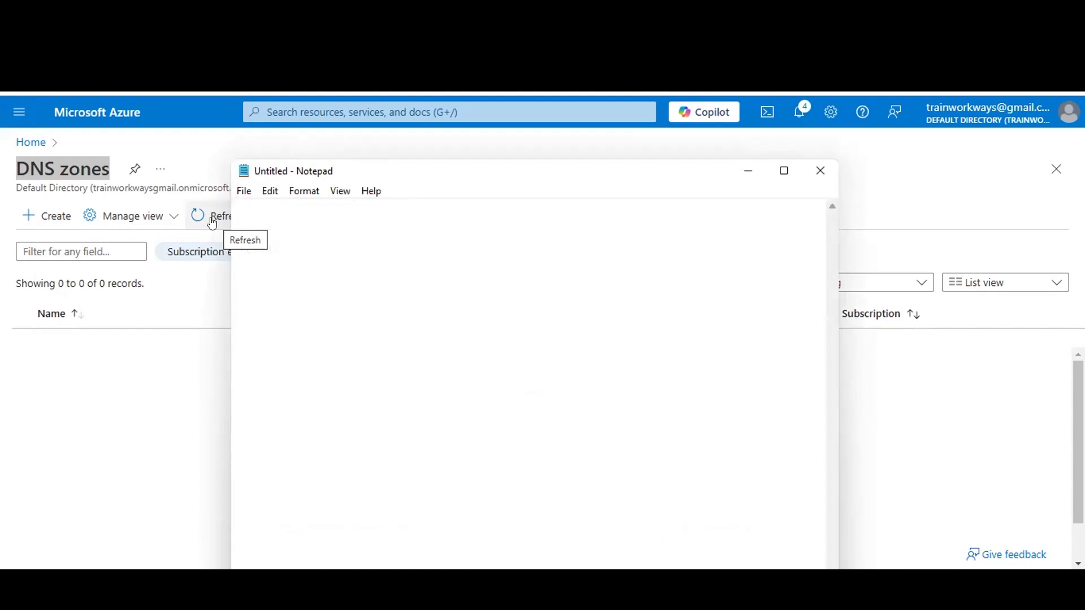
type("w")
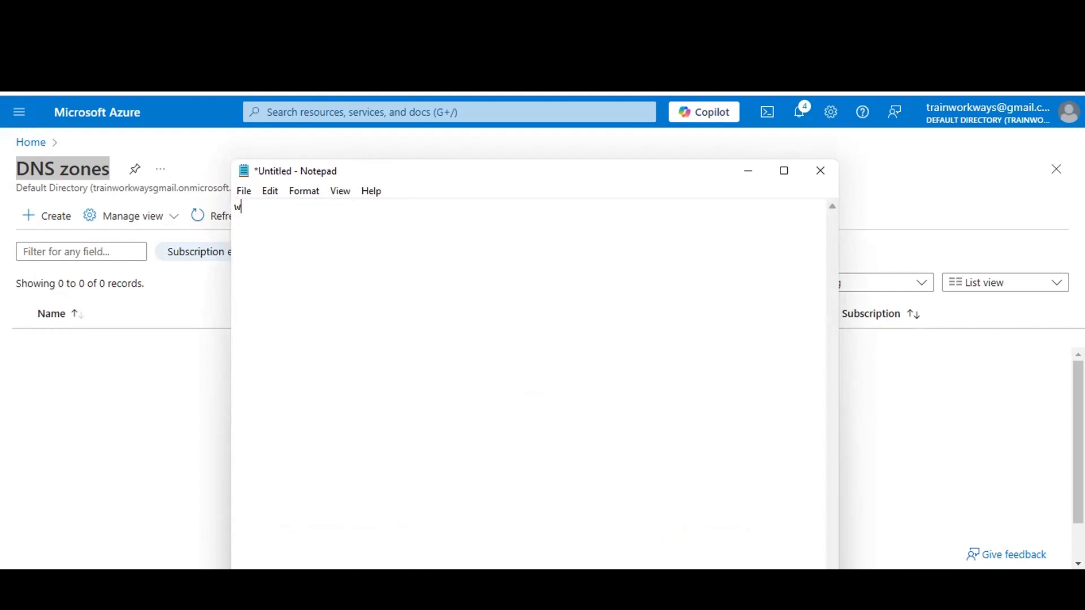
type("w.microsoft.com")
key("Home")
type("w")
- Enlarge the Notepad text for readability and minimize Notepad to return to the Azure portal
key("ctrl+plus")
key("ctrl+plus")
key("ctrl+plus")
key("ctrl+plus")
key("ctrl+plus")
key("ctrl+plus")
key("ctrl+plus")
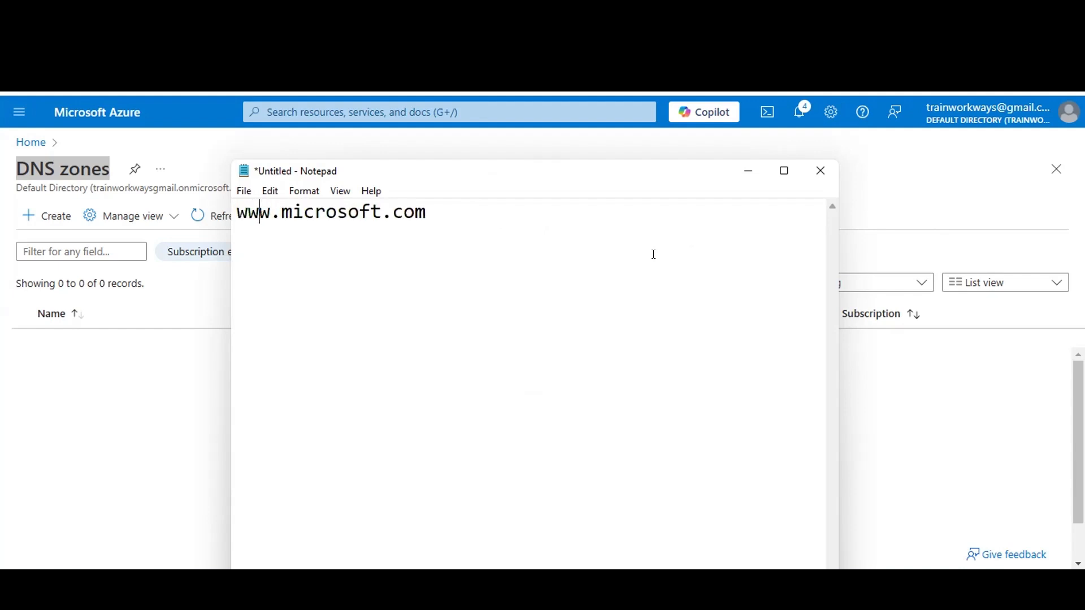
key("ctrl+plus")
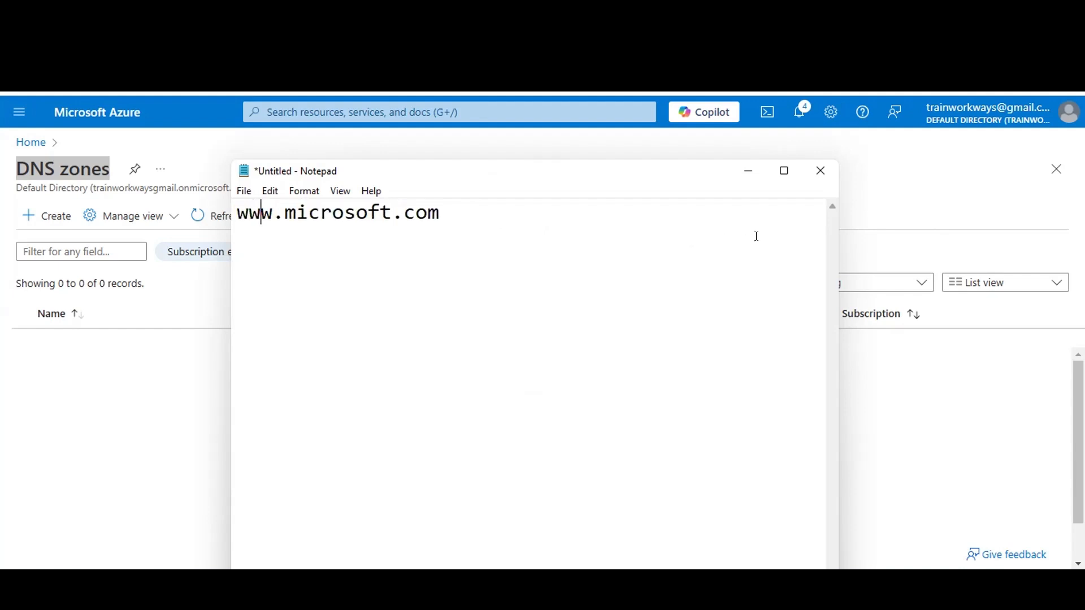
left_click(743, 182)
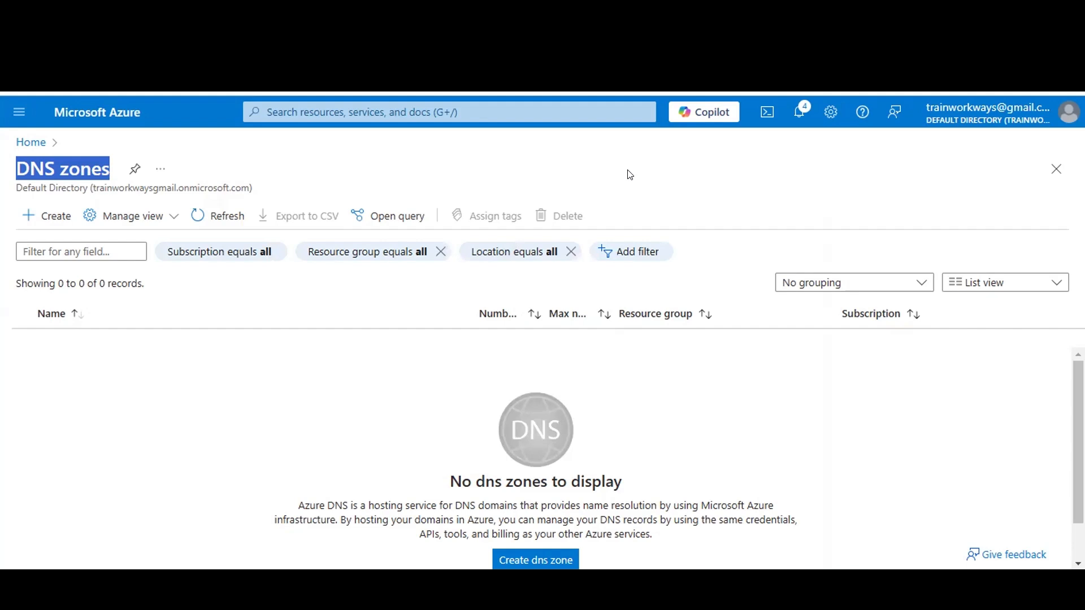
- Start creating a new DNS zone and name it azureseries.com in the instance details
left_click(50, 223)
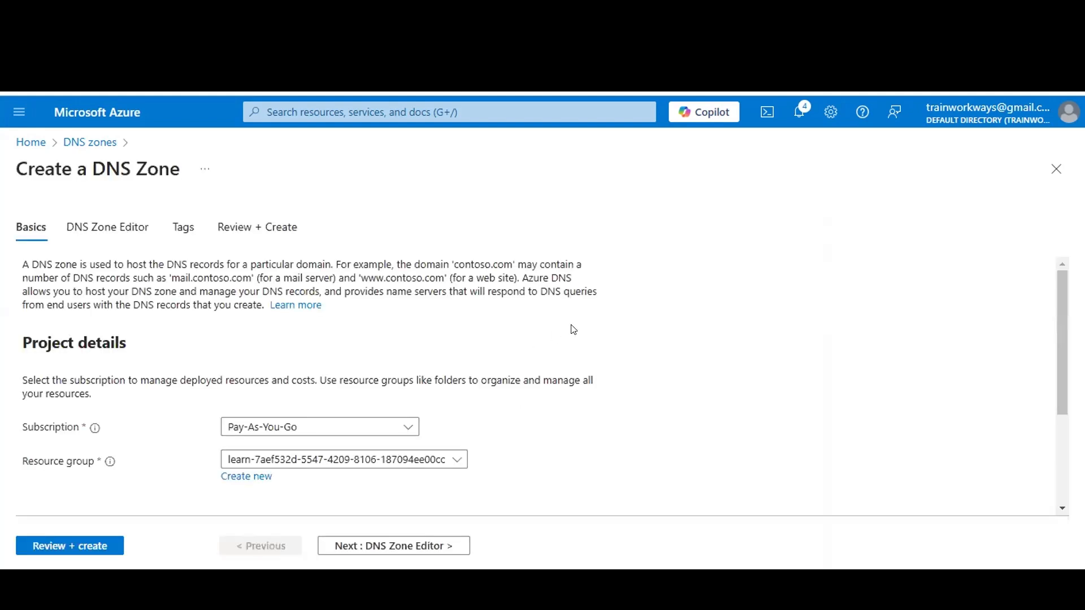
scroll(572, 329, "down", 3)
scroll(572, 330, "up", 3)
left_click_drag(14, 169, 187, 172)
left_click(764, 313)
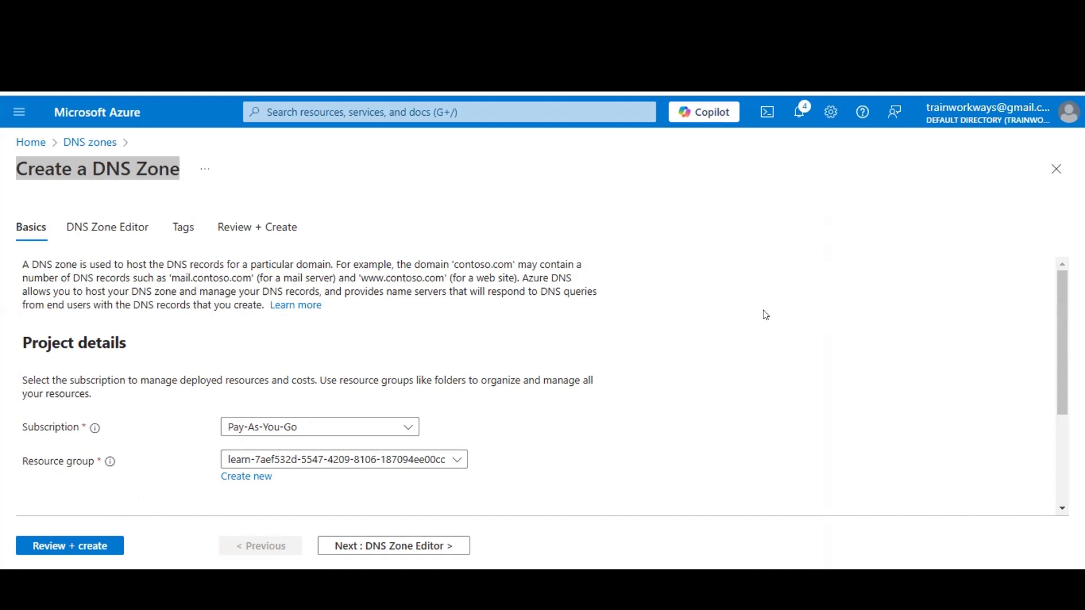
scroll(765, 315, "down", 3)
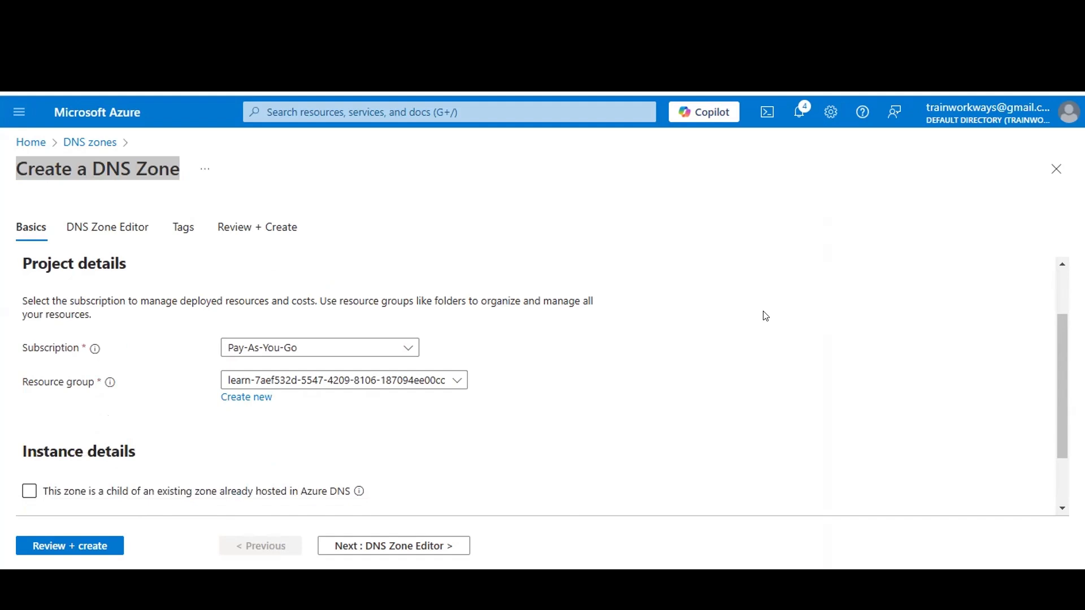
scroll(766, 316, "down", 3)
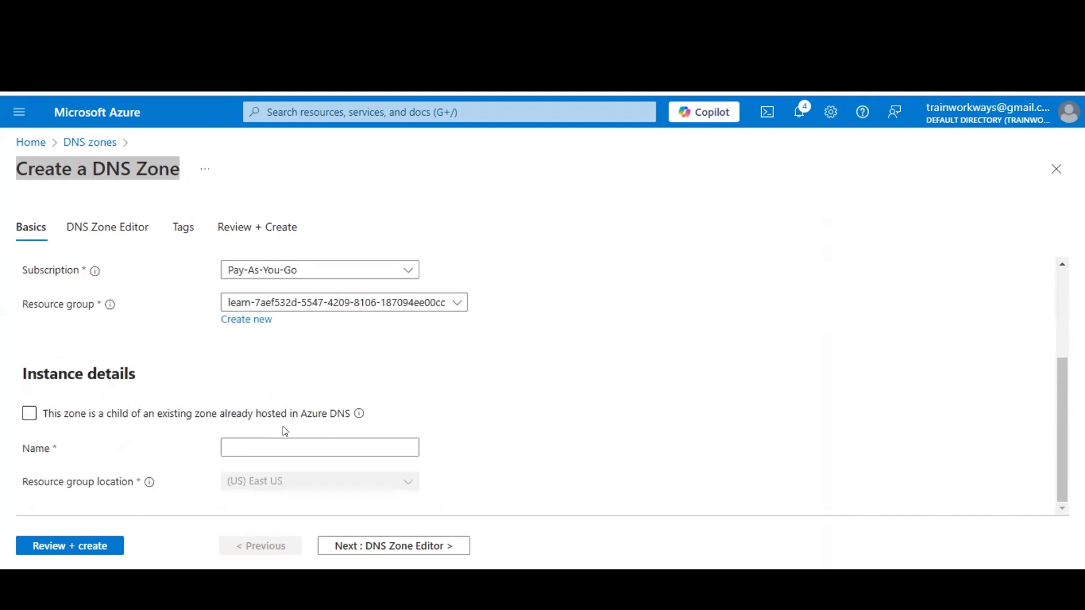
left_click(311, 444)
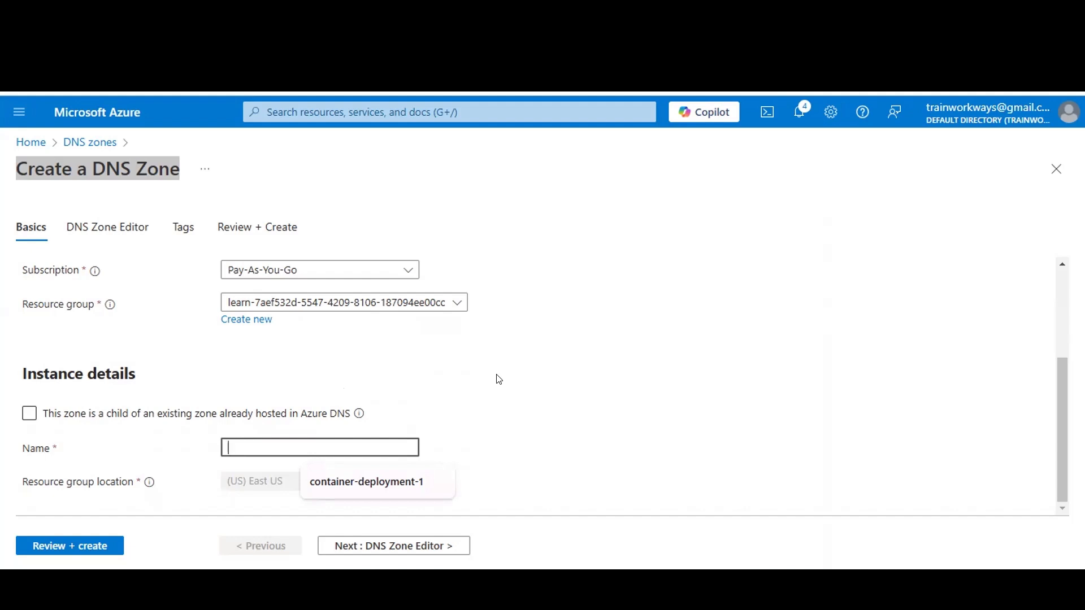
type("azureseri")
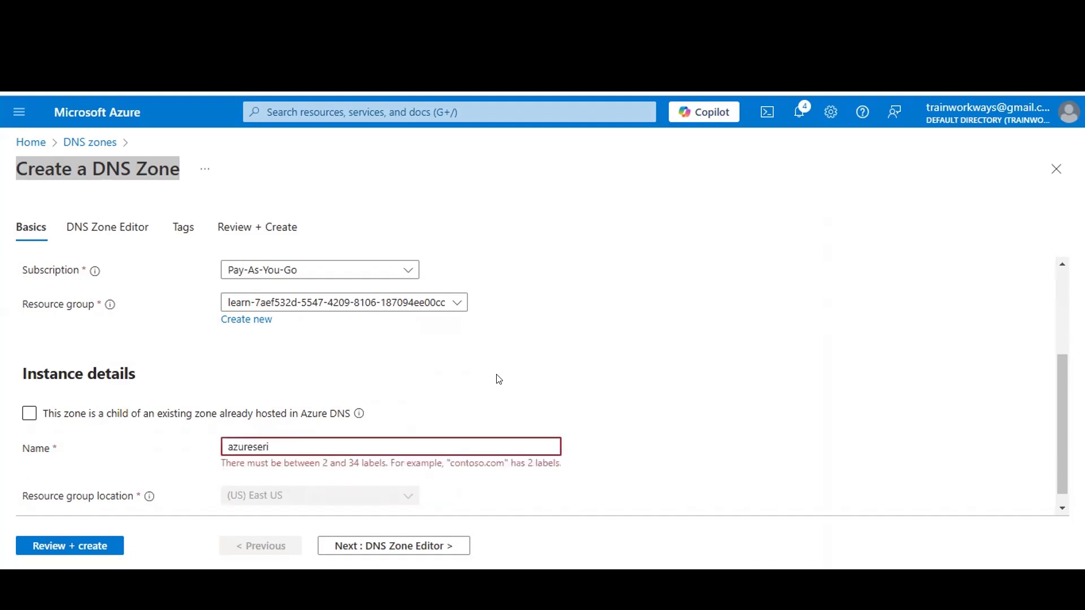
type("es")
type(".com")
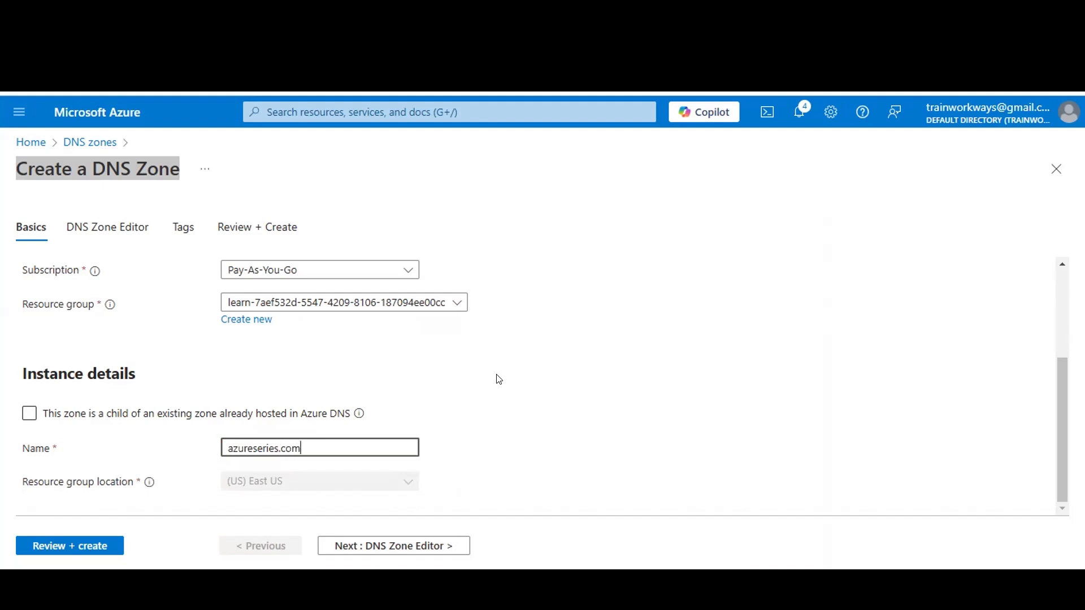
left_click(499, 379)
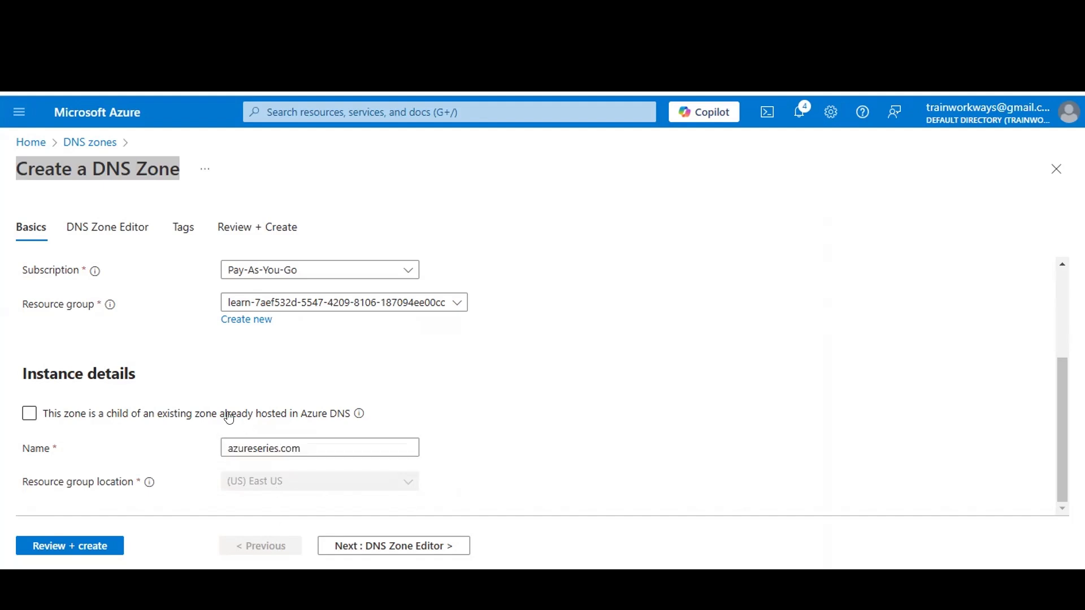
- Mark the zone as a child of an existing Azure DNS zone, inspect the parent zone fields, and clear the option again
left_click(111, 416)
left_click(81, 419)
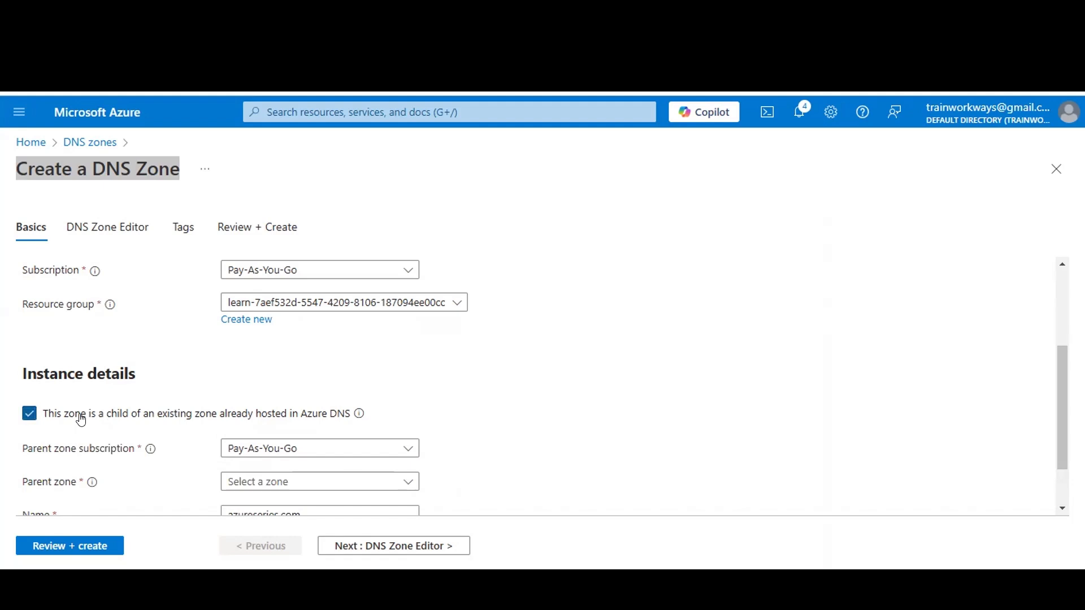
left_click(271, 490)
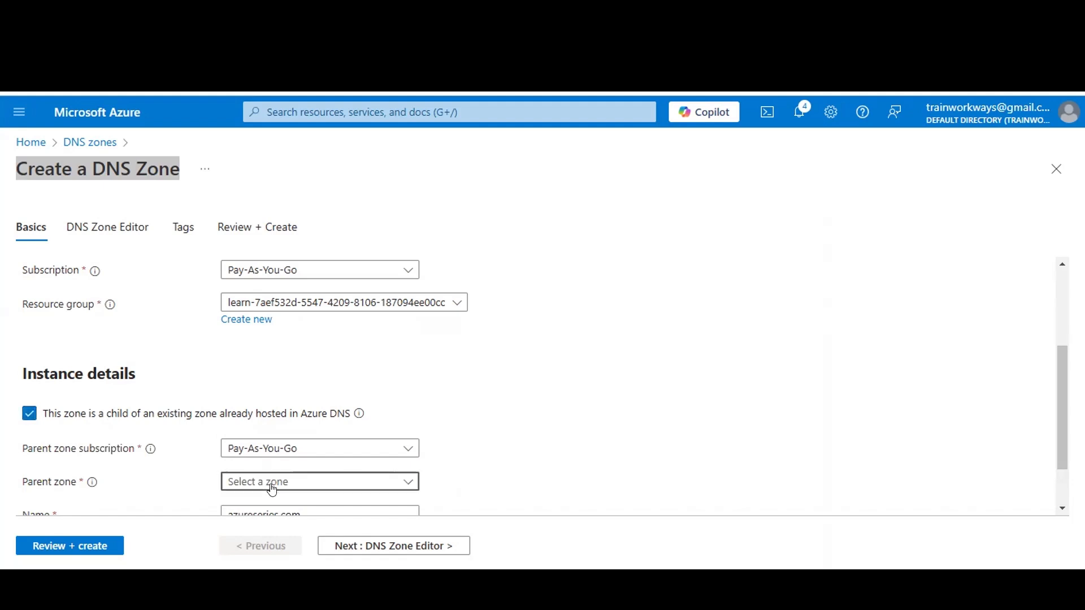
scroll(513, 438, "down", 1)
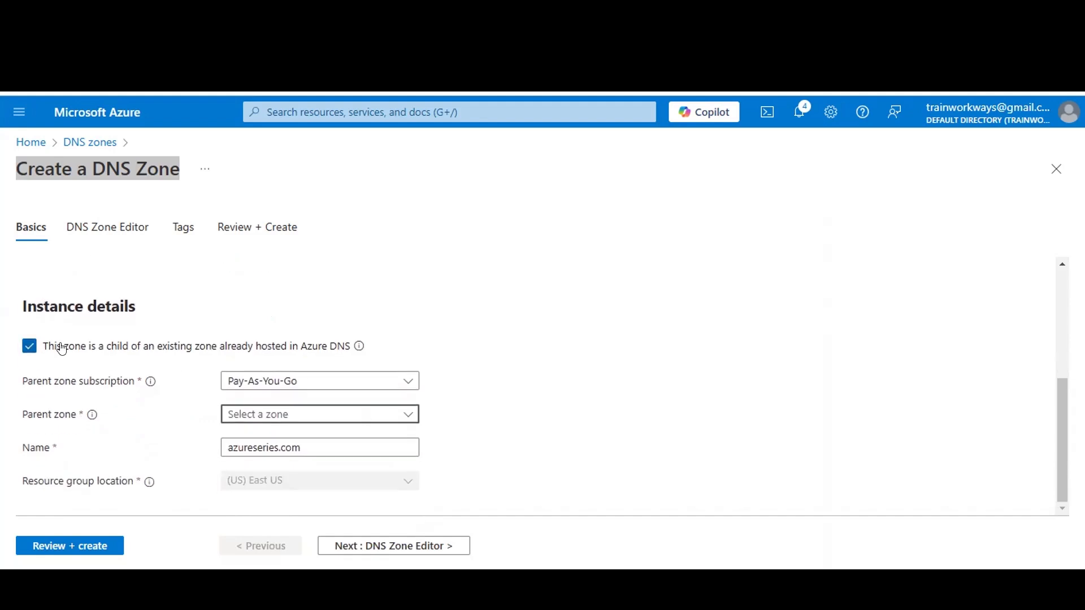
left_click(62, 347)
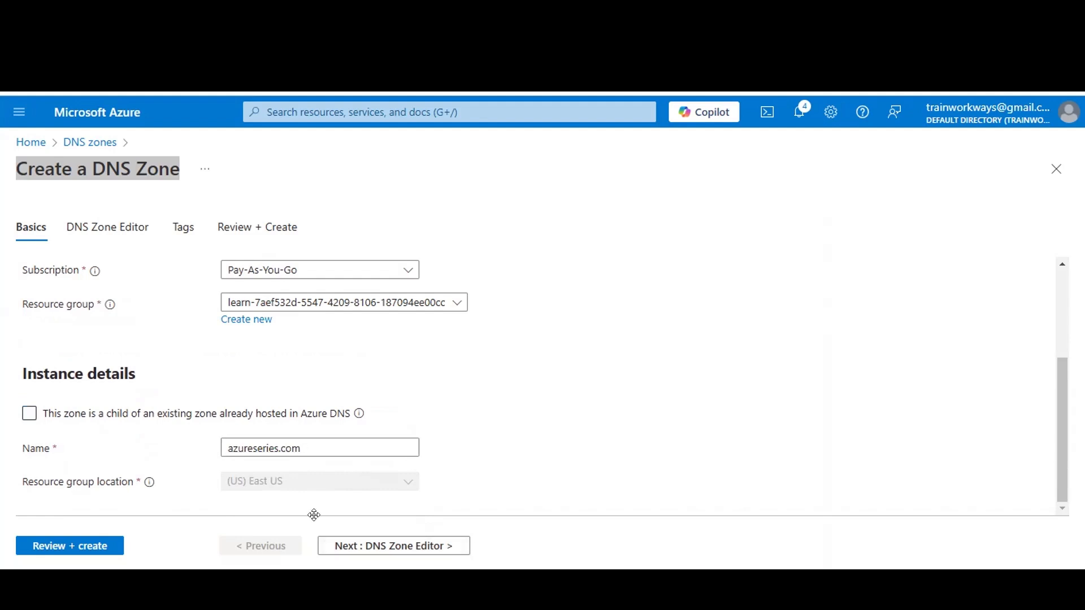
- Continue to the DNS Zone Editor stage and look over the zone file upload and editor areas
left_click(346, 546)
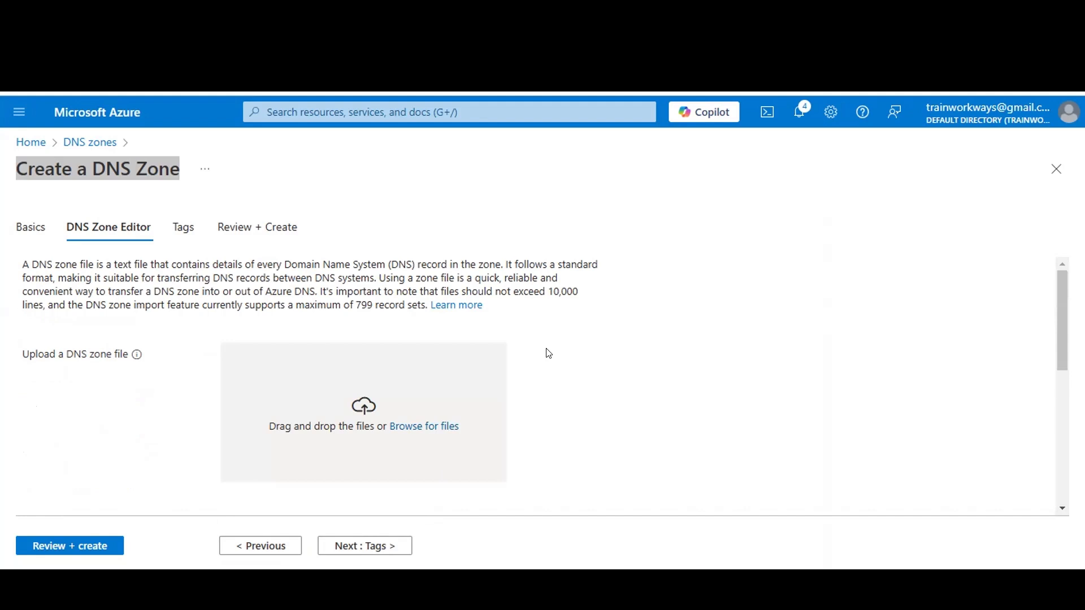
scroll(548, 353, "down", 3)
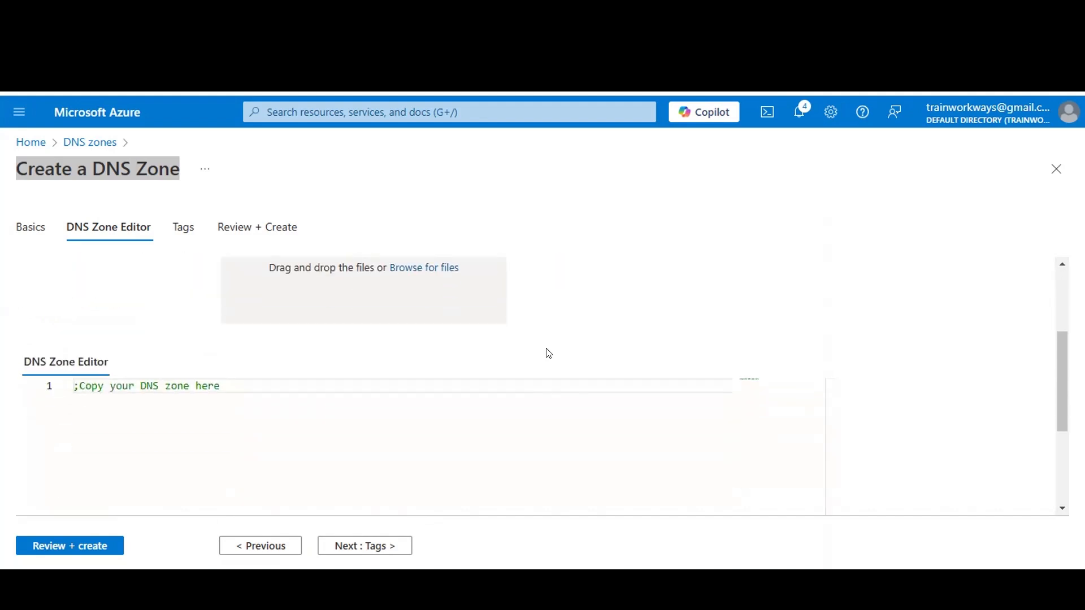
scroll(548, 353, "up", 2)
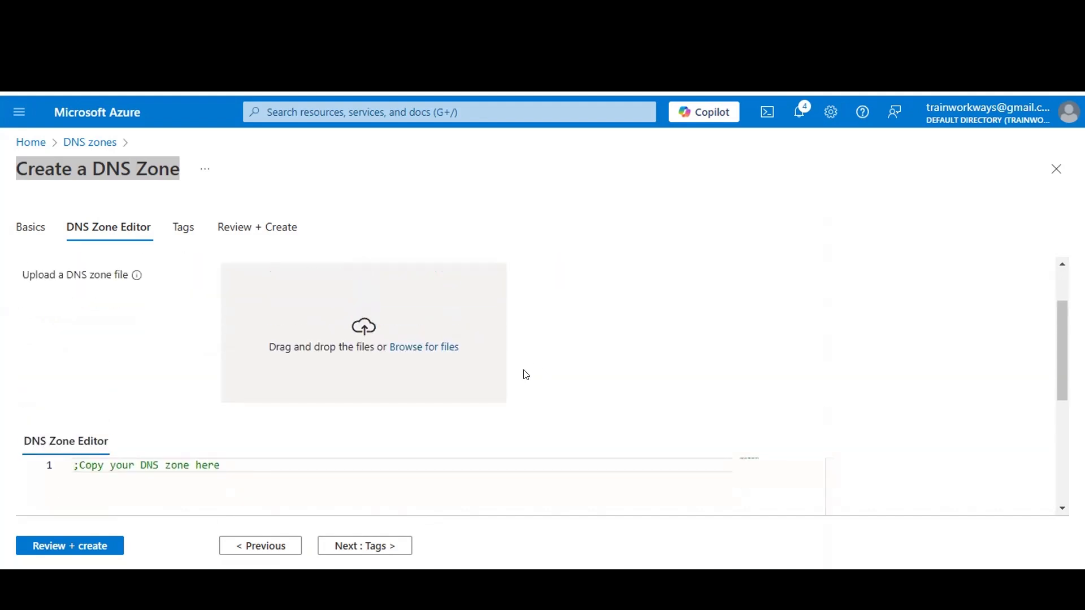
- Continue to the Tags stage and add a tag with the name "name" and the value "domainname"
scroll(525, 374, "up", 2)
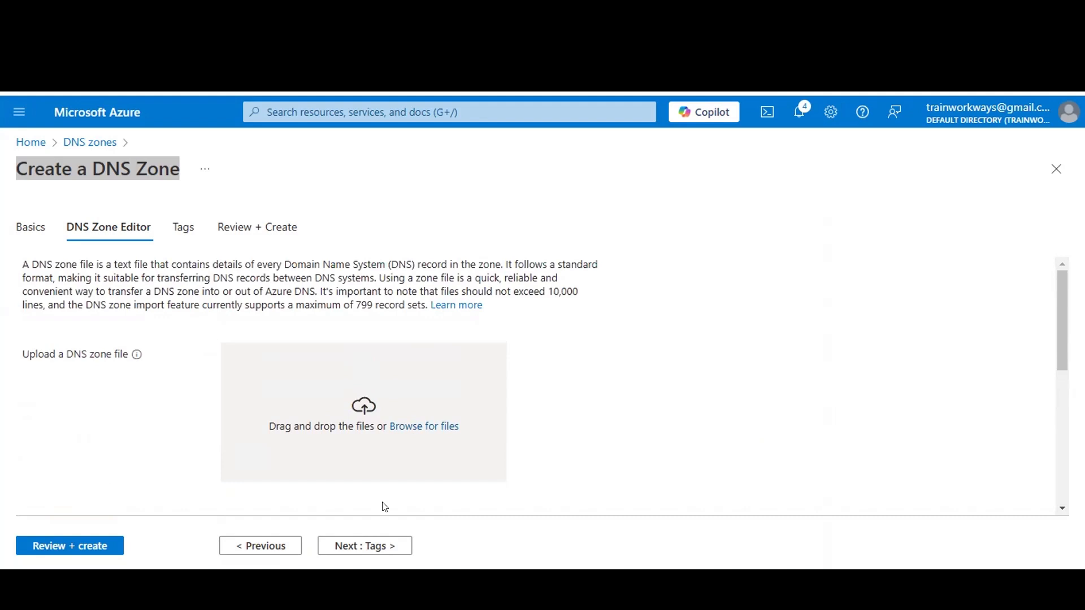
left_click(345, 548)
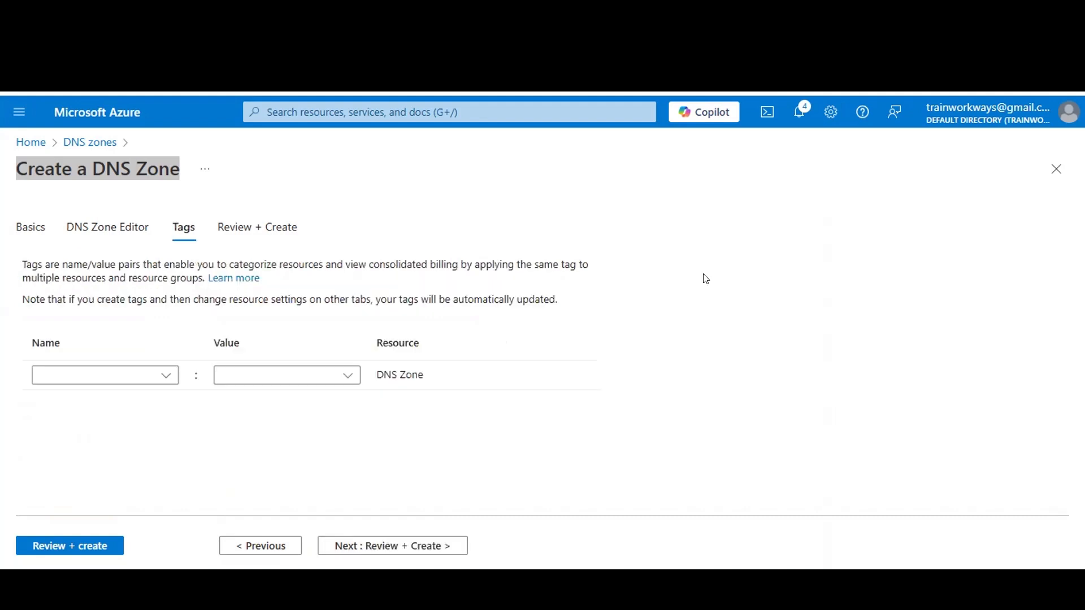
left_click(159, 381)
type("NAme")
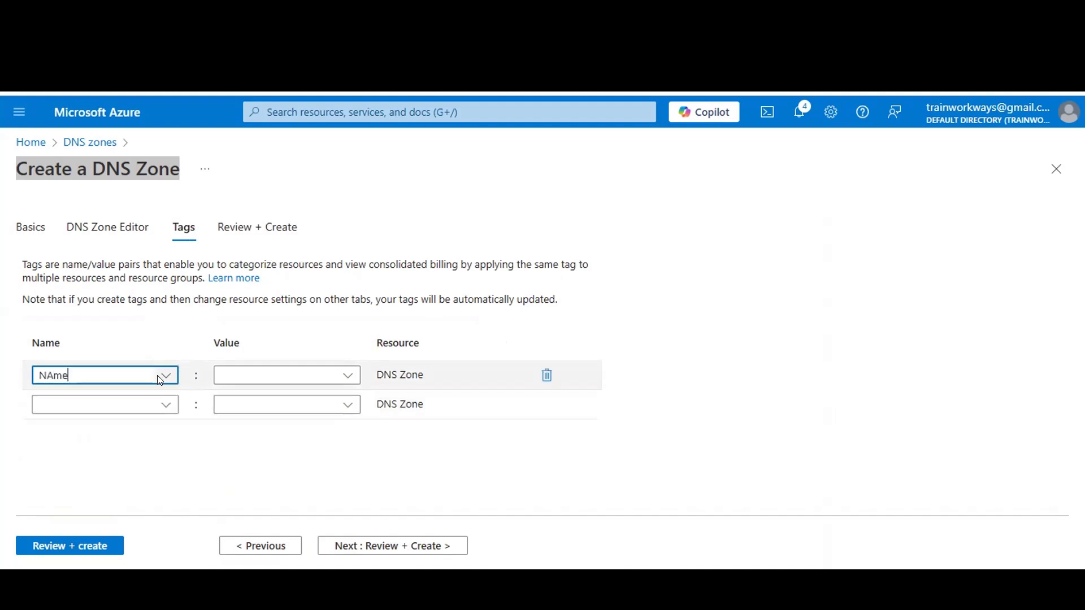
key("BackSpace")
key("BackSpace")
key("BackSpace")
key("BackSpace")
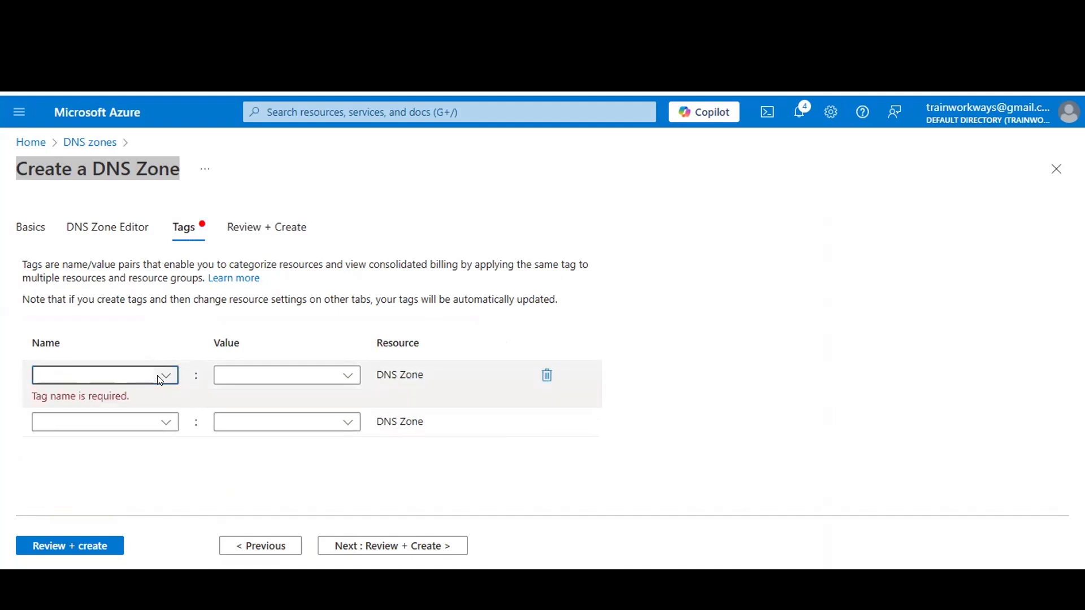
type("name")
left_click(263, 375)
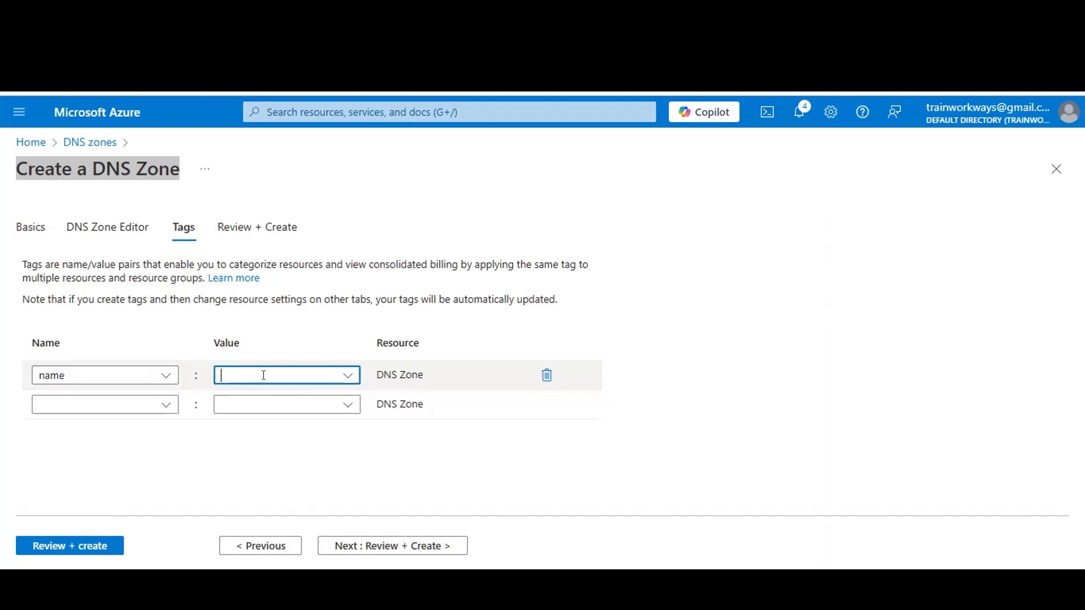
type("domainname")
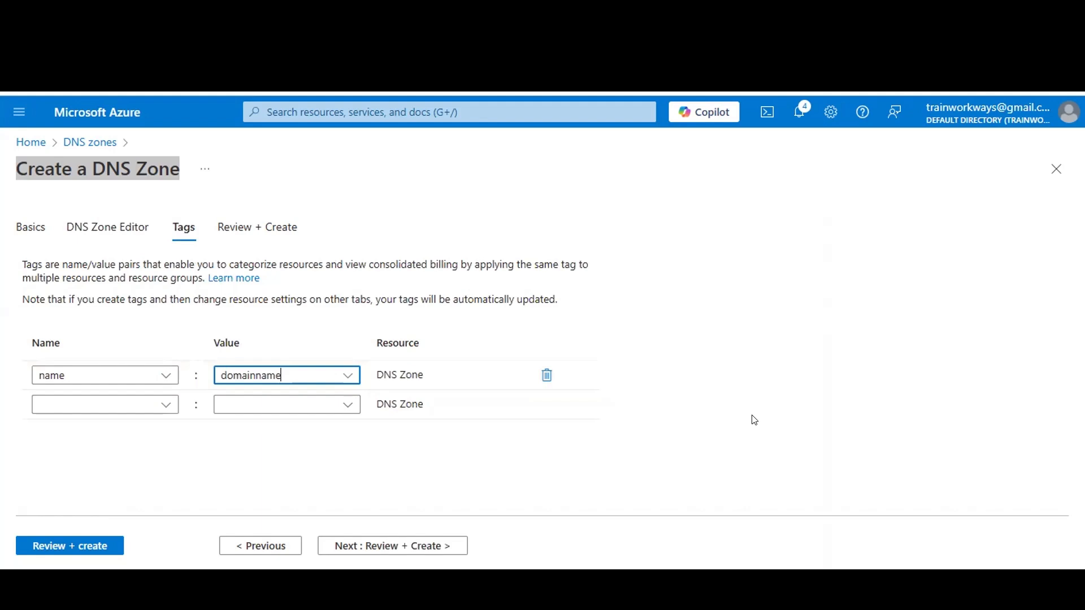
- Continue to the final review, check the record set entry in the summary, and create the DNS zone
left_click(329, 543)
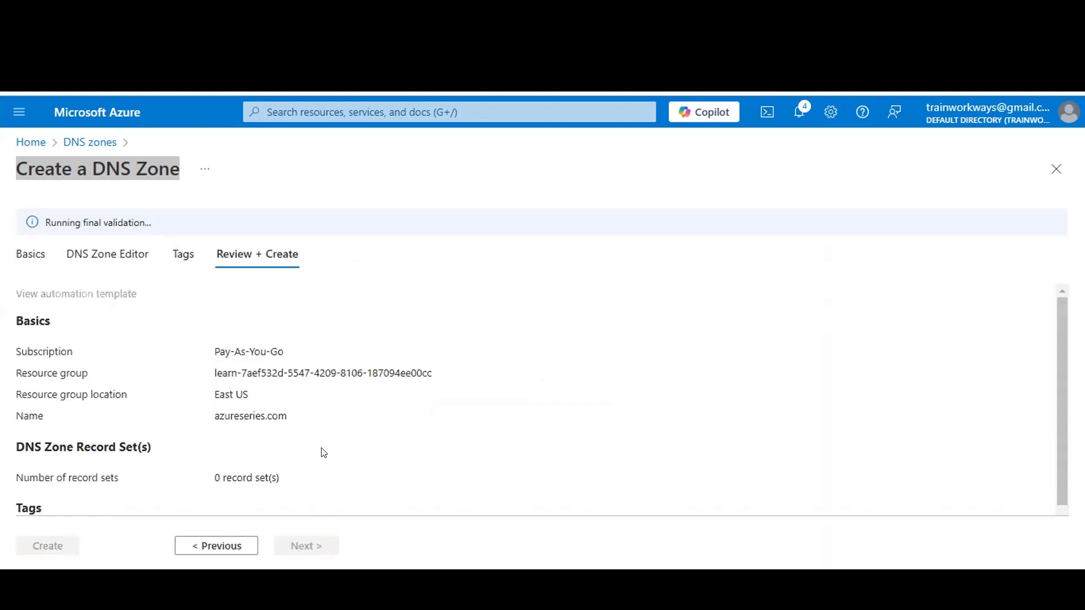
scroll(358, 390, "down", 1)
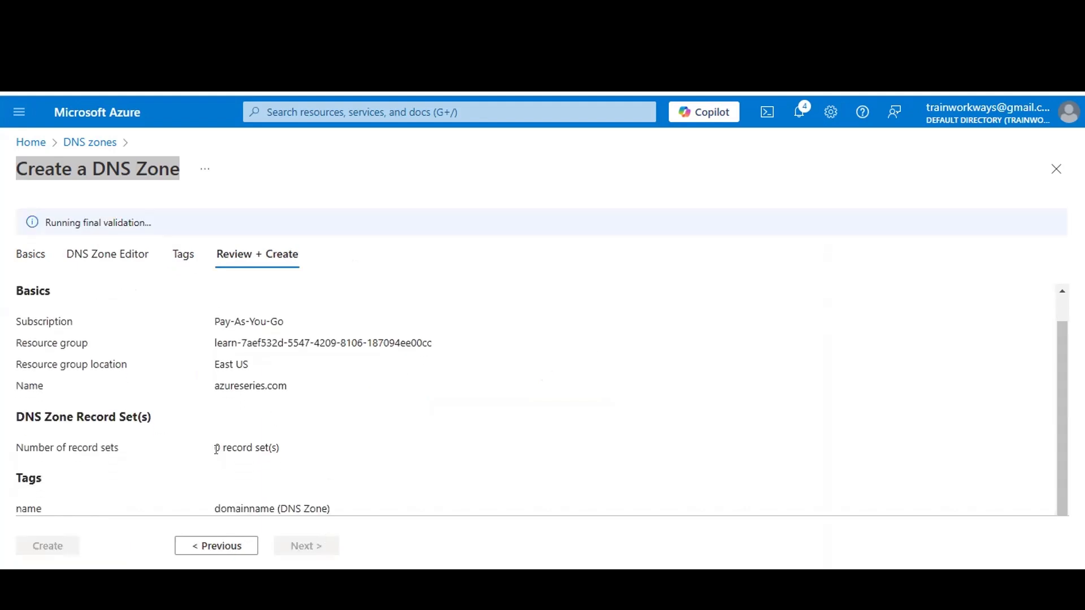
left_click_drag(214, 448, 277, 452)
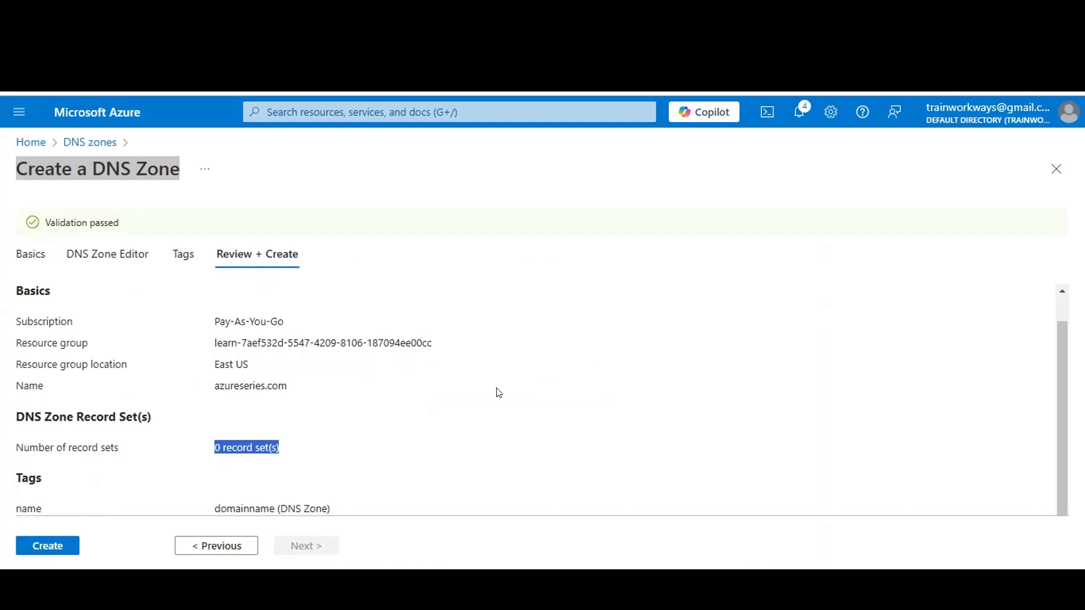
left_click(37, 547)
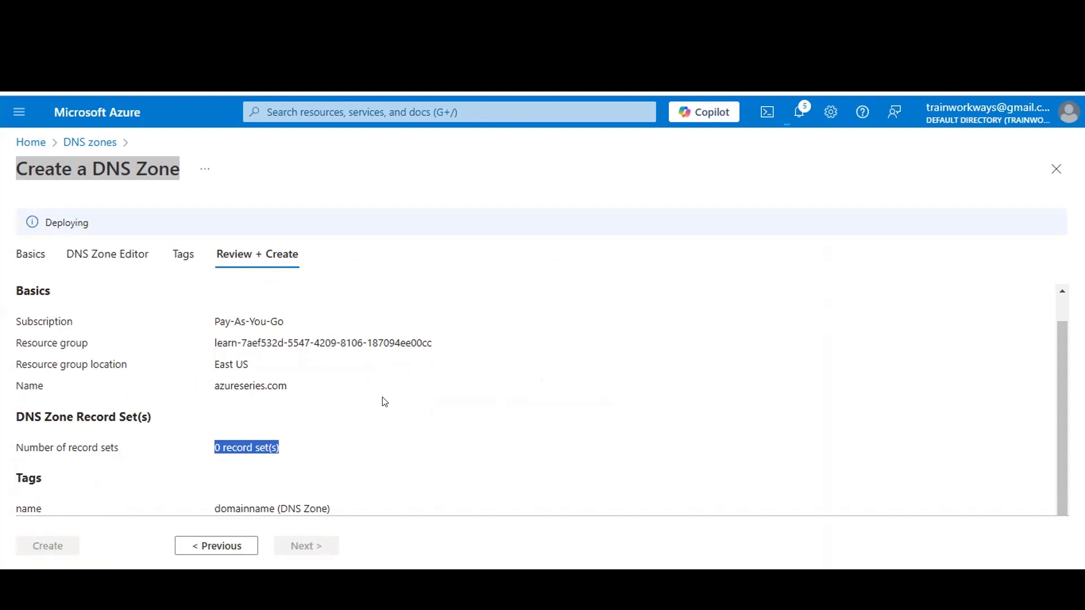
left_click(554, 162)
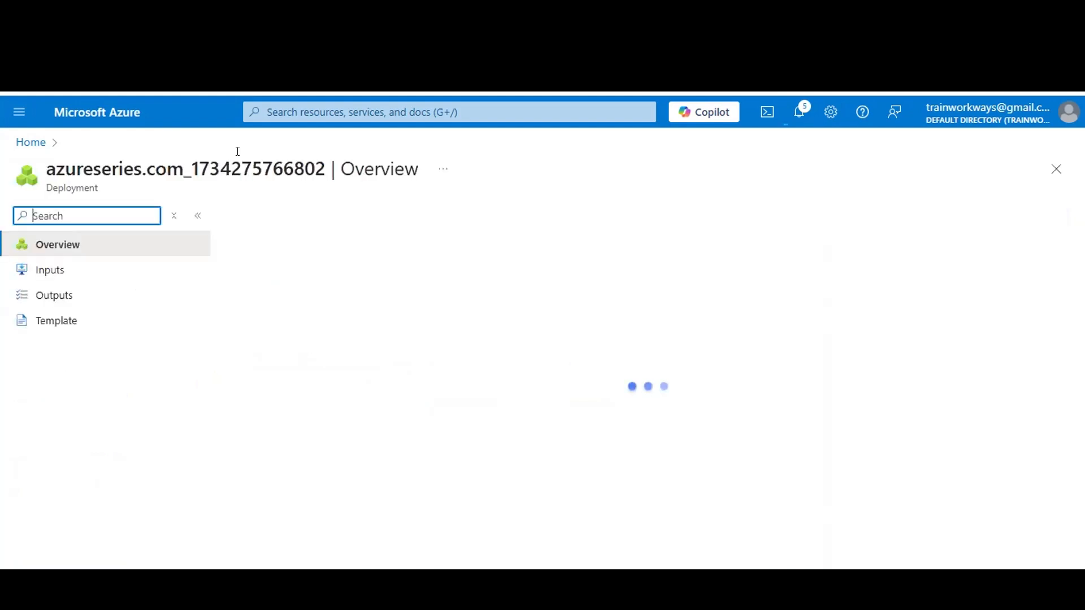
- Check the deployment's name and status, and expand the deployment details to examine the deployed resource's type
left_click_drag(46, 169, 328, 171)
left_click(725, 186)
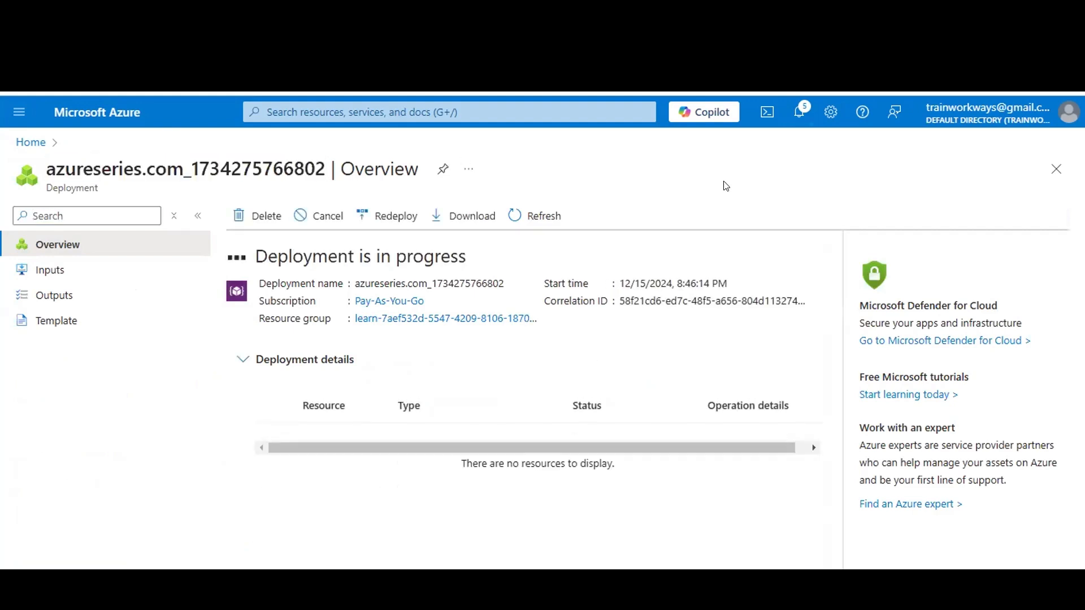
left_click_drag(256, 256, 471, 262)
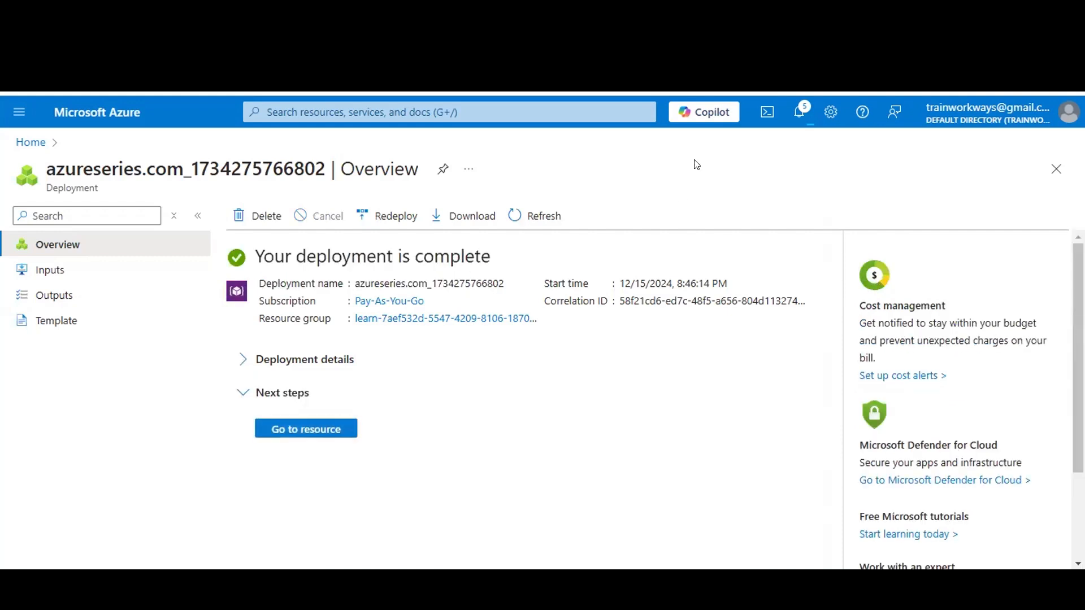
left_click(242, 361)
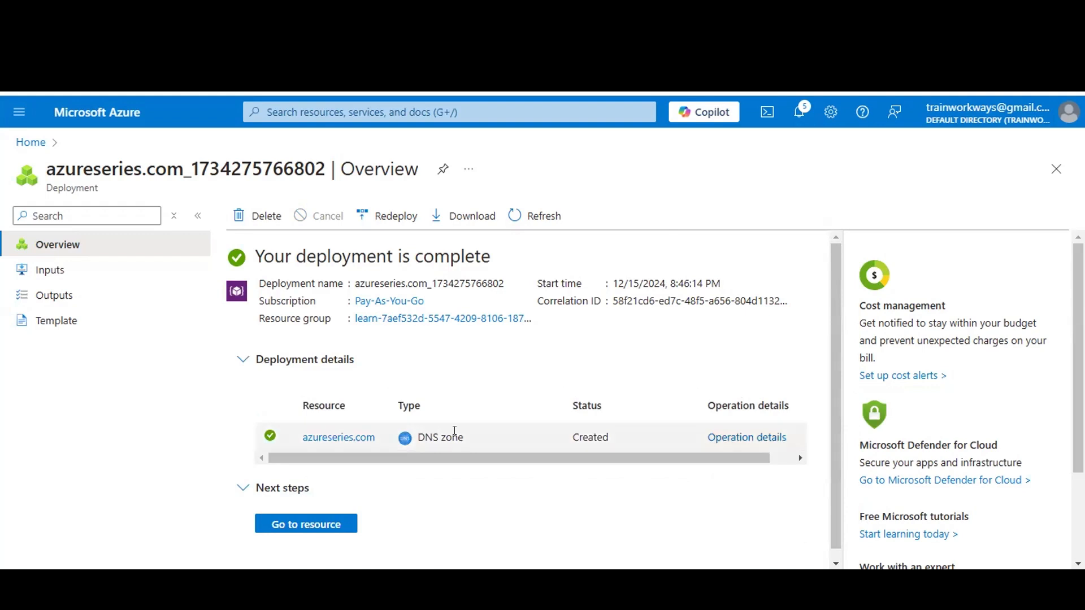
left_click_drag(466, 438, 416, 439)
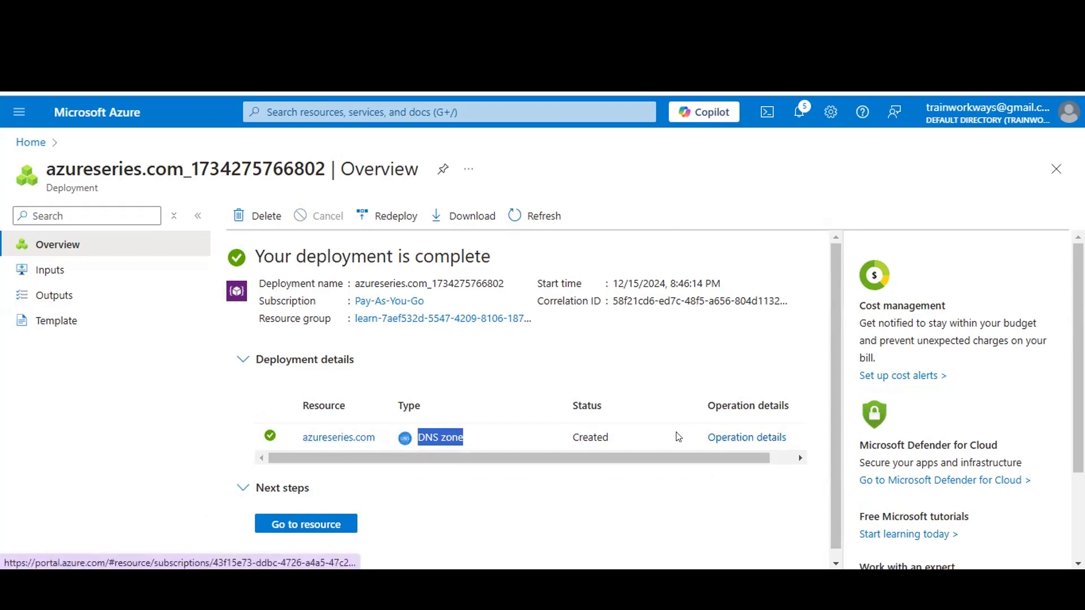
- Go to the deployed azureseries.com zone, view its tags and DNS management options, and return to its overview
left_click(289, 524)
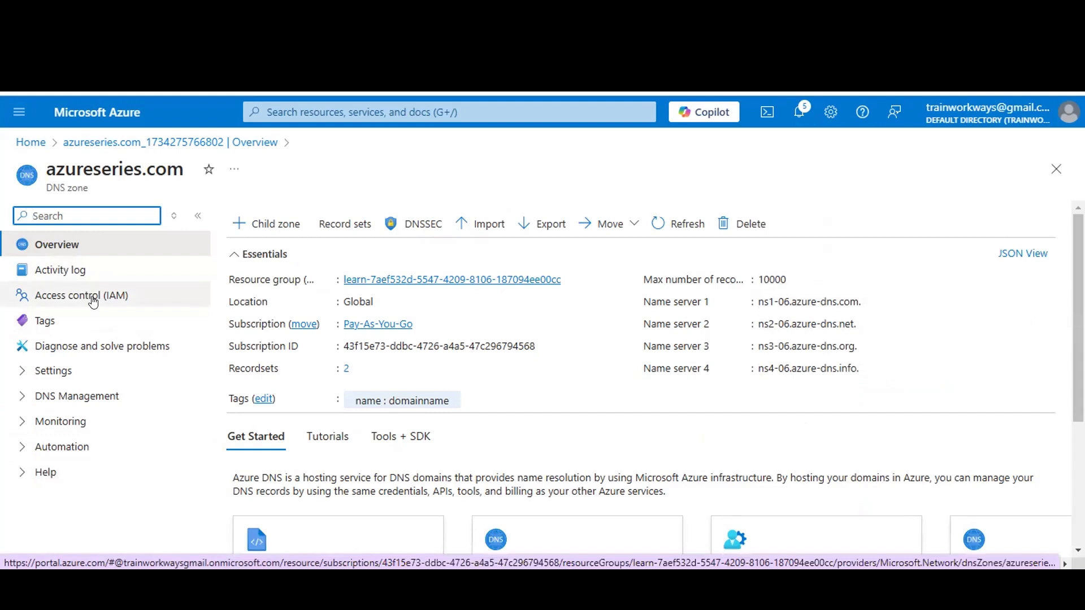
left_click(88, 330)
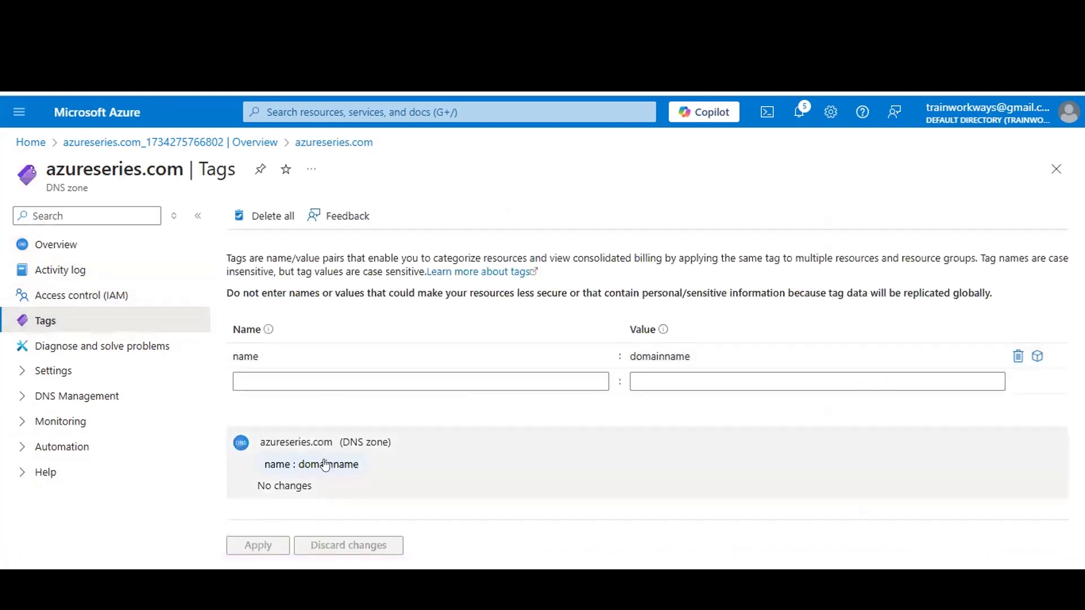
left_click(83, 399)
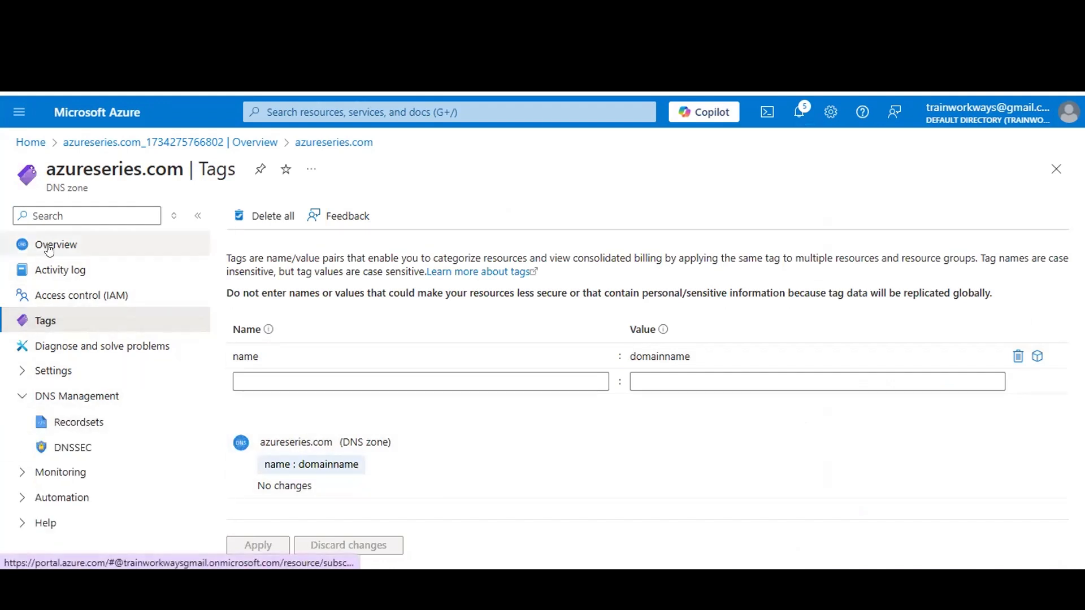
left_click(120, 249)
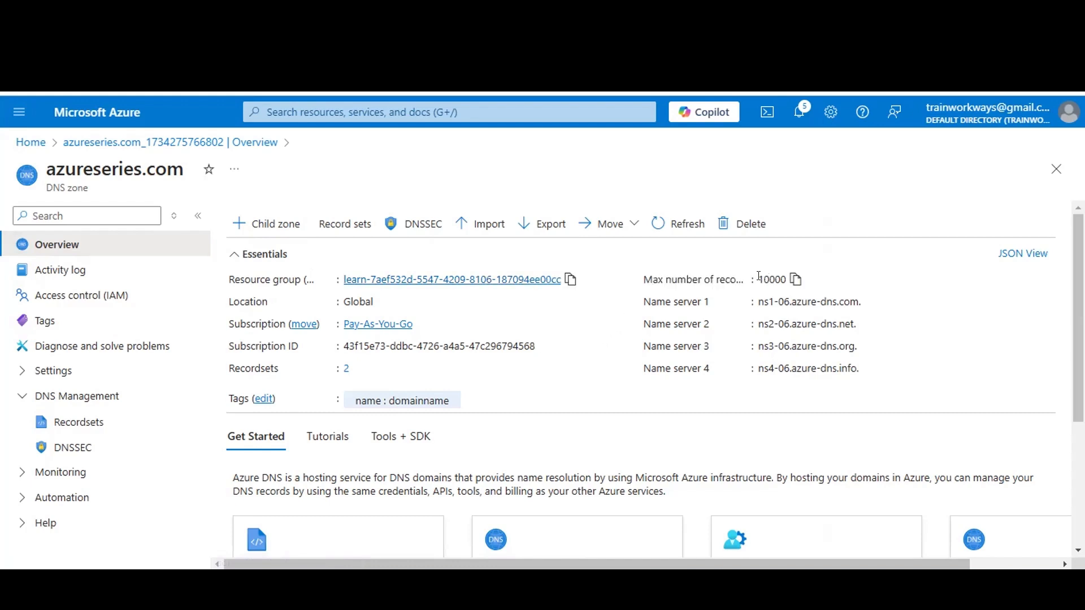
- Examine the zone's maximum number of record sets, its domain name and its assigned name servers in the overview
left_click_drag(764, 279, 787, 279)
left_click_drag(755, 302, 859, 370)
left_click(957, 294)
left_click_drag(185, 169, 44, 161)
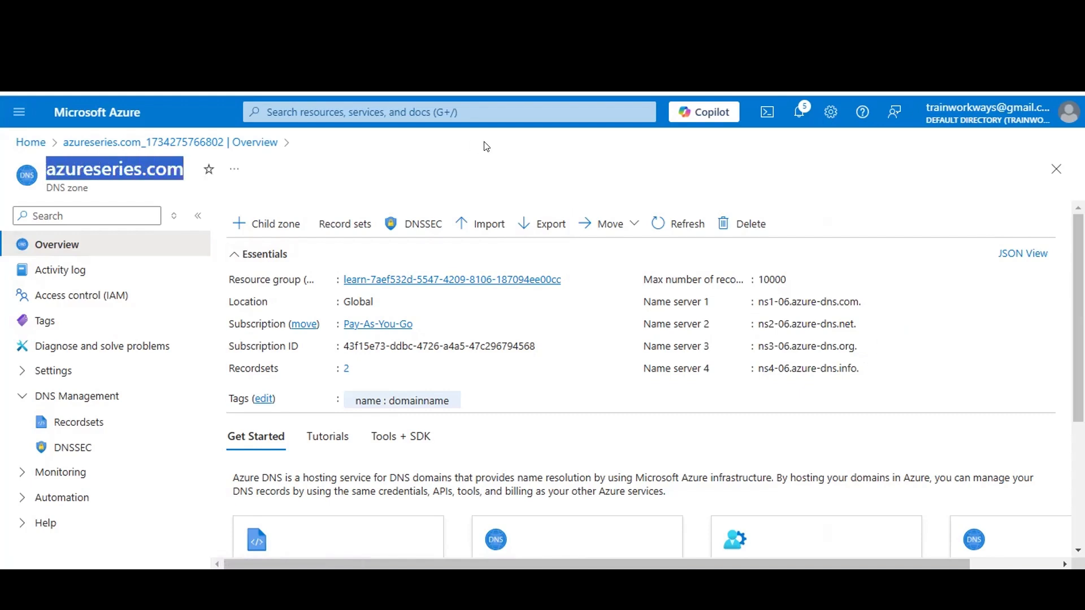
mouse_move(759, 304)
left_click_drag(759, 301, 779, 368)
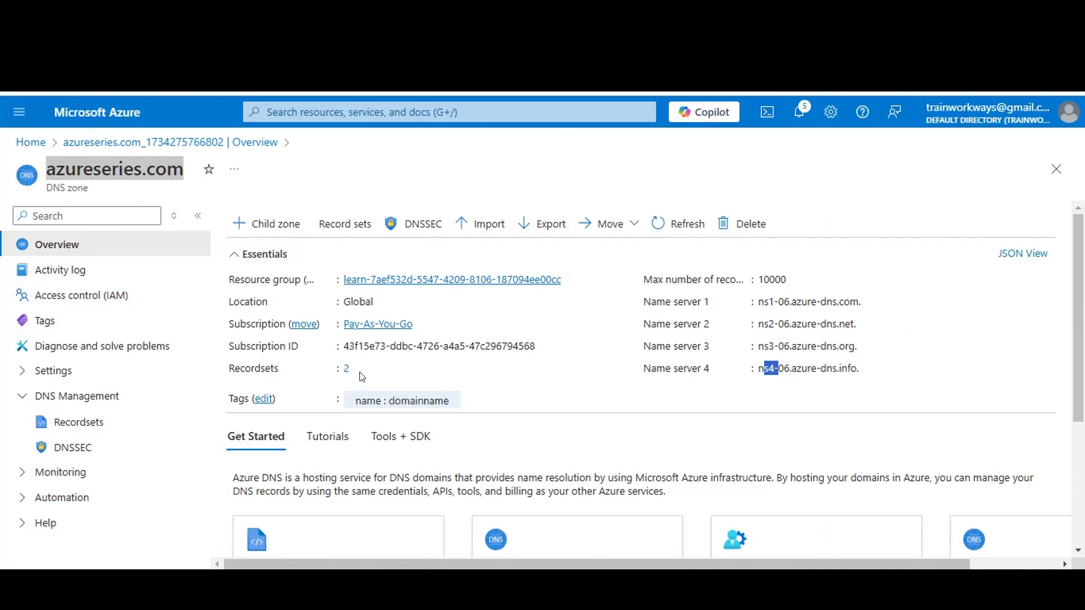
- Open the zone's record sets from the overview and examine the default NS and SOA records
right_click(343, 377)
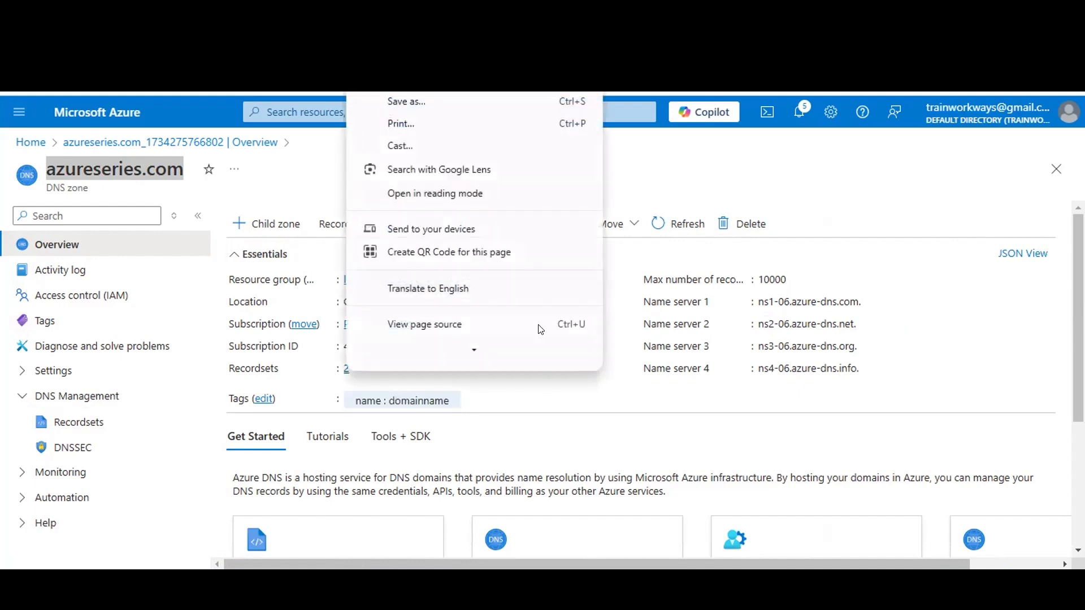
left_click(333, 369)
left_click(345, 370)
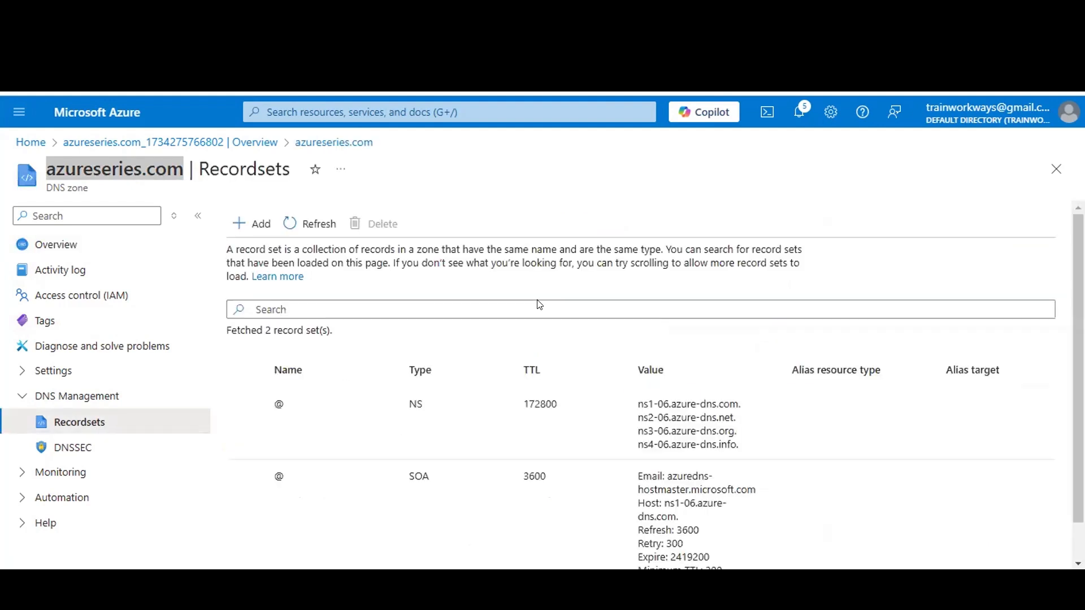
scroll(536, 399, "down", 1)
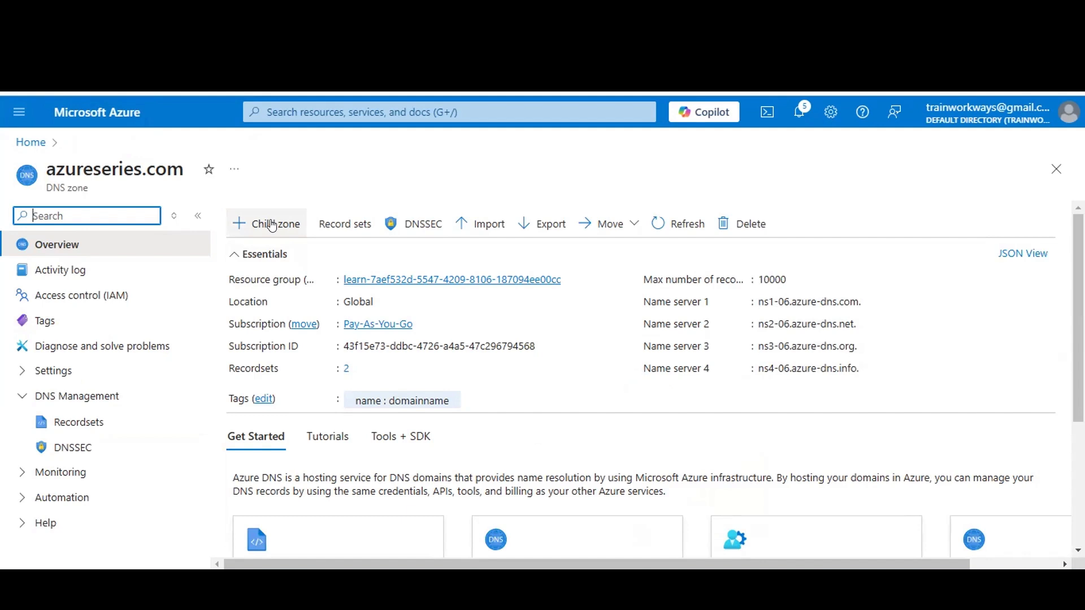
- Start adding a record set to the azureseries.com zone, and look over its fields and the available record types
left_click(347, 224)
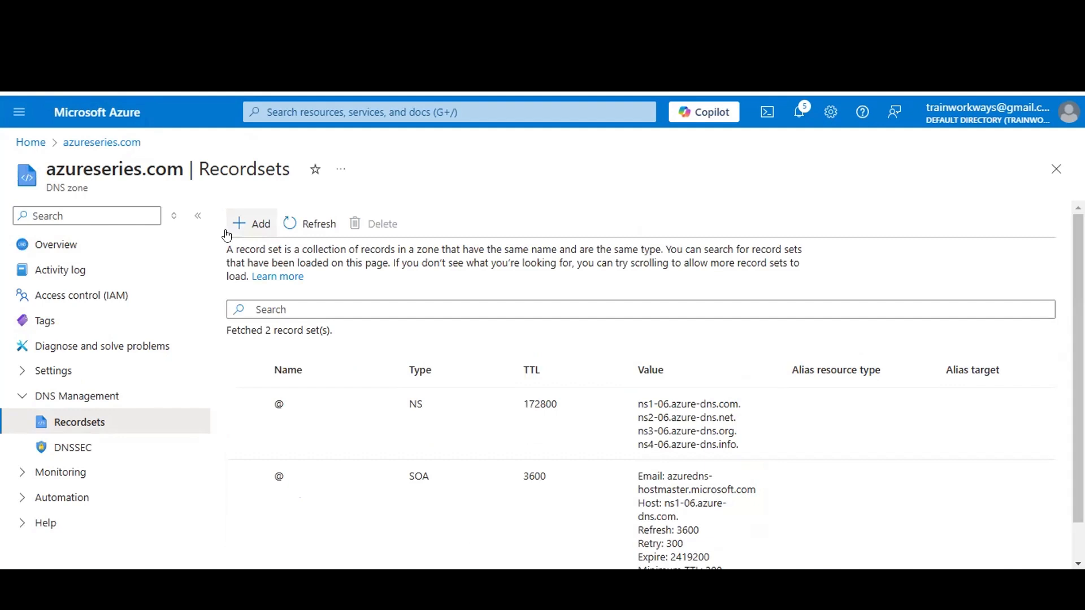
left_click(246, 228)
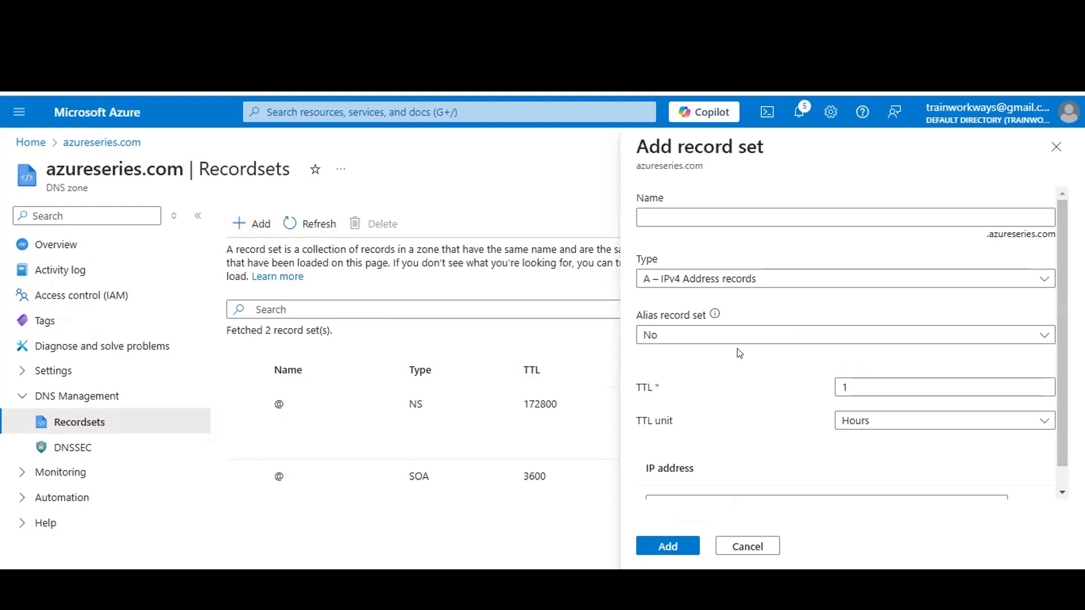
scroll(739, 353, "down", 1)
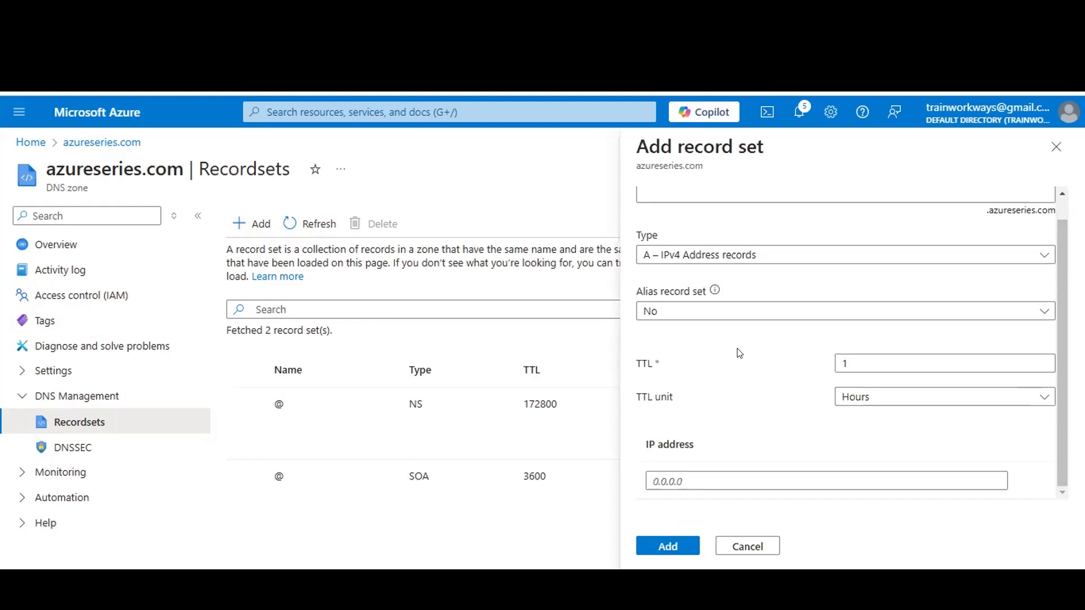
left_click(734, 479)
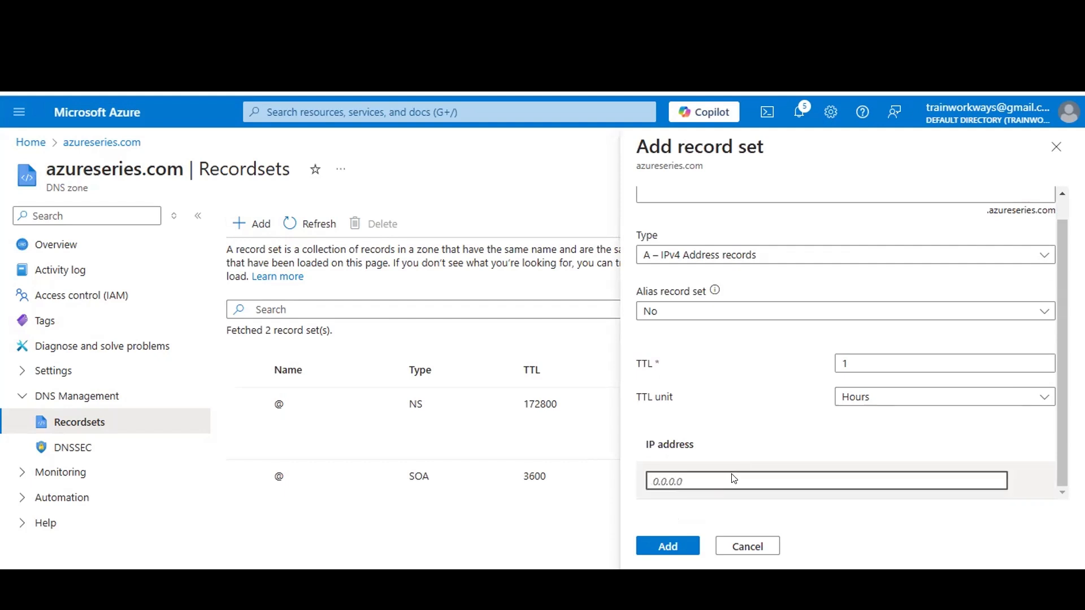
scroll(733, 479, "up", 1)
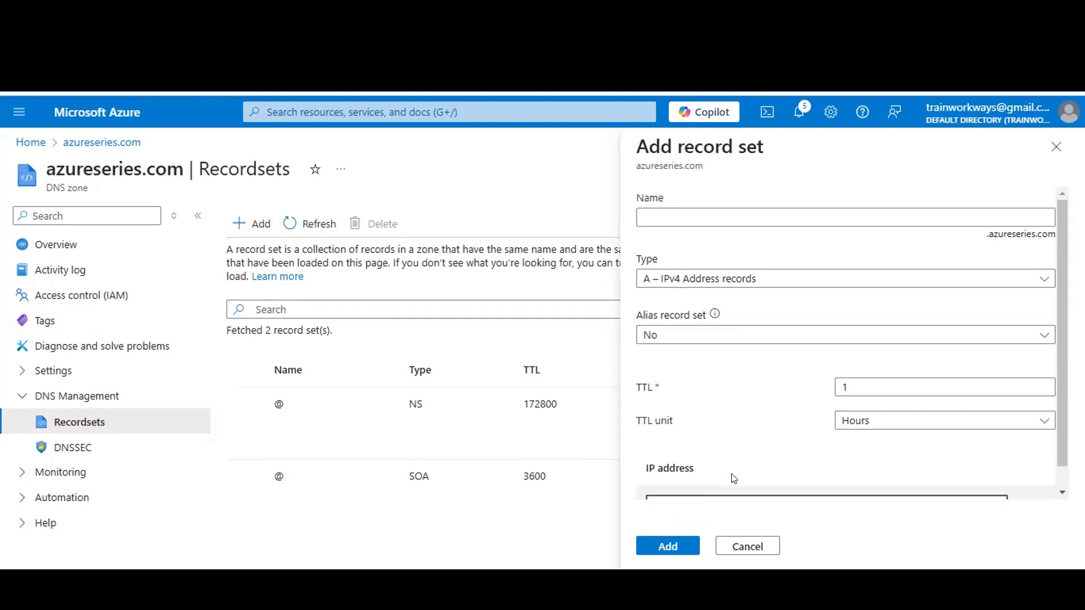
left_click(863, 277)
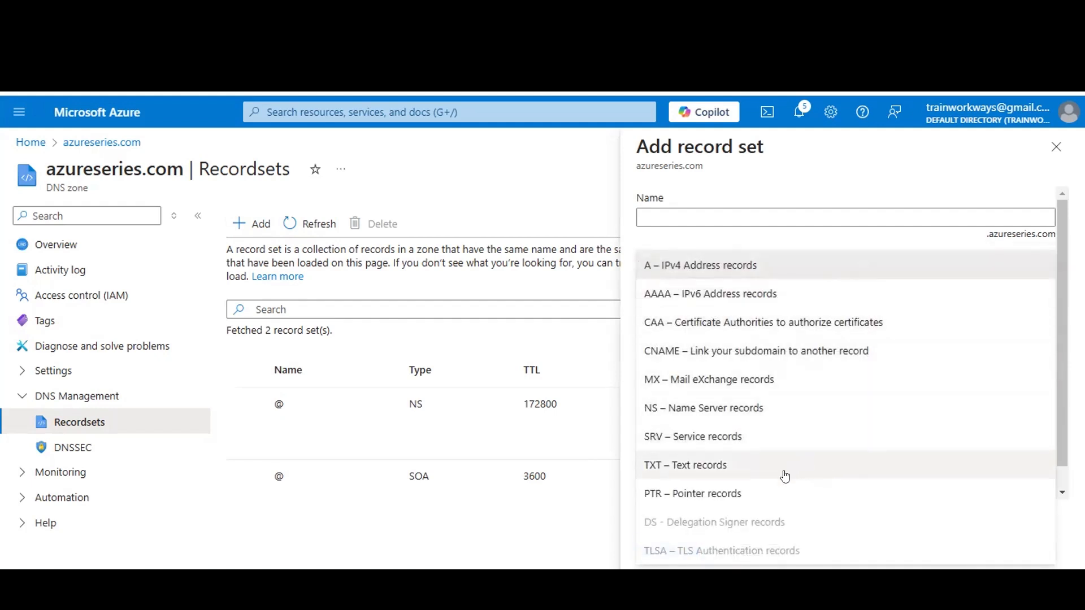
left_click(757, 214)
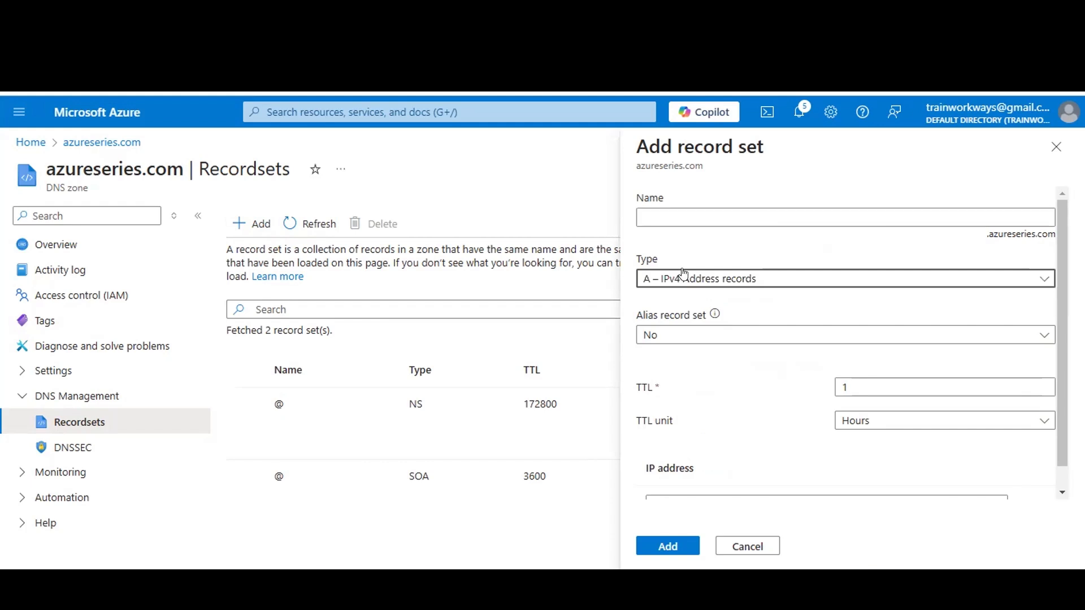
- Name the new A record set dev and check the alias options, keeping alias record set at No
left_click(713, 217)
type("dev")
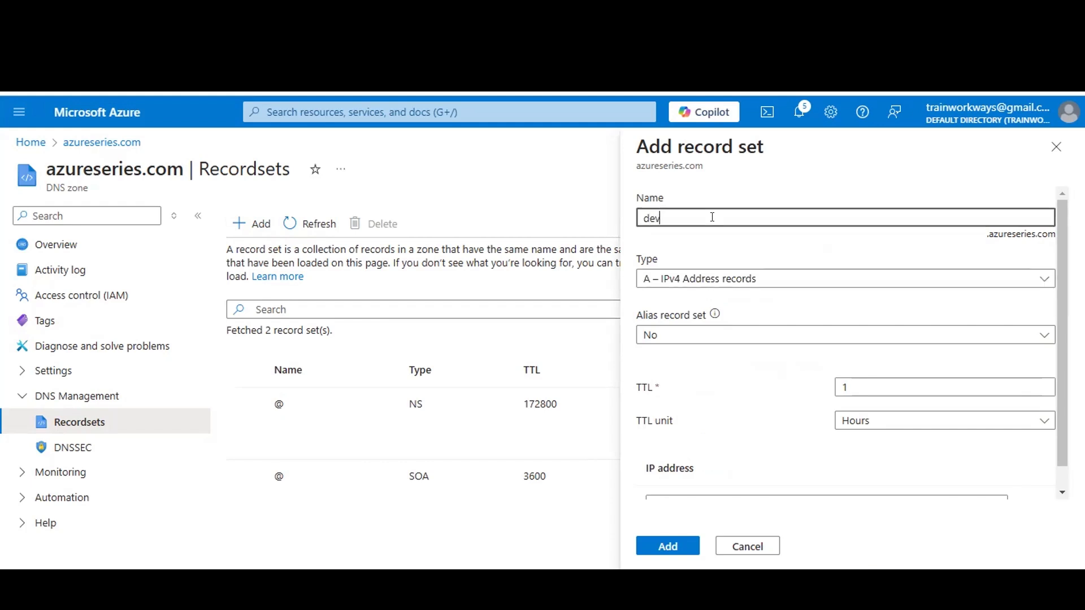
left_click(727, 316)
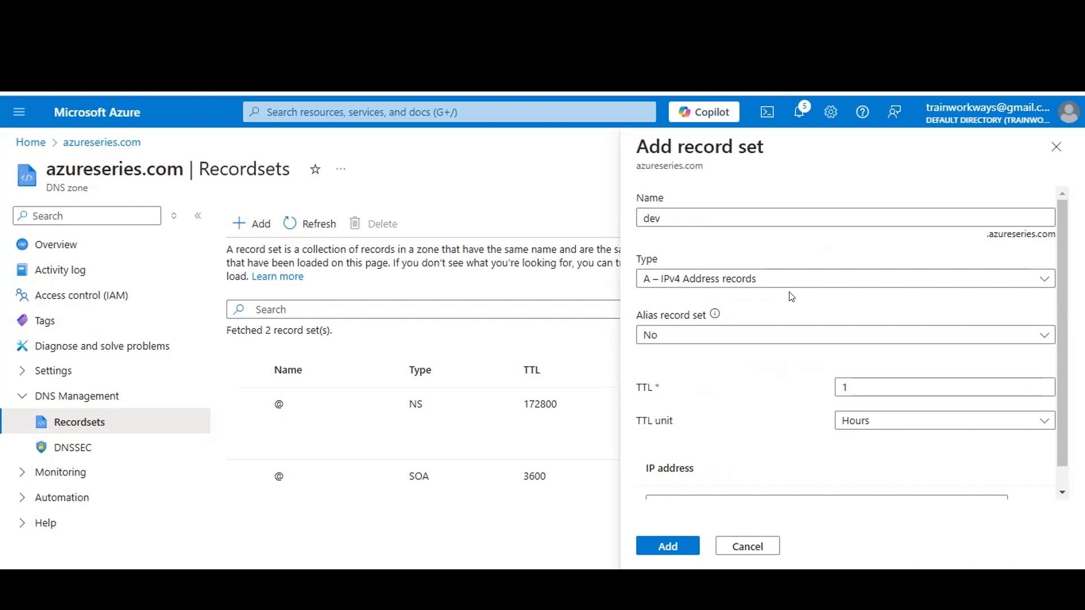
scroll(803, 352, "down", 1)
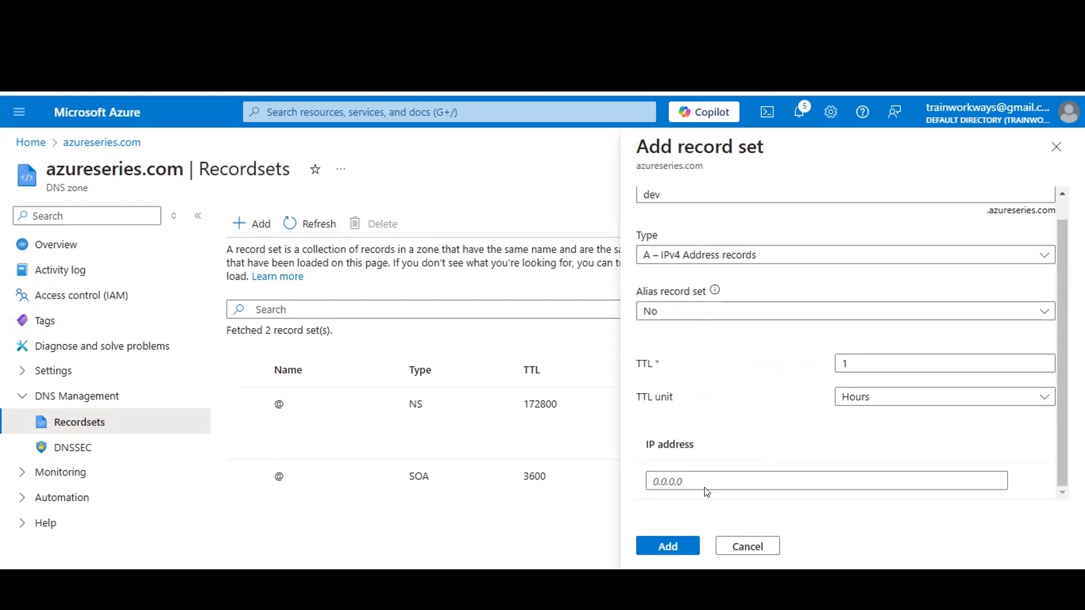
left_click(697, 312)
left_click(727, 415)
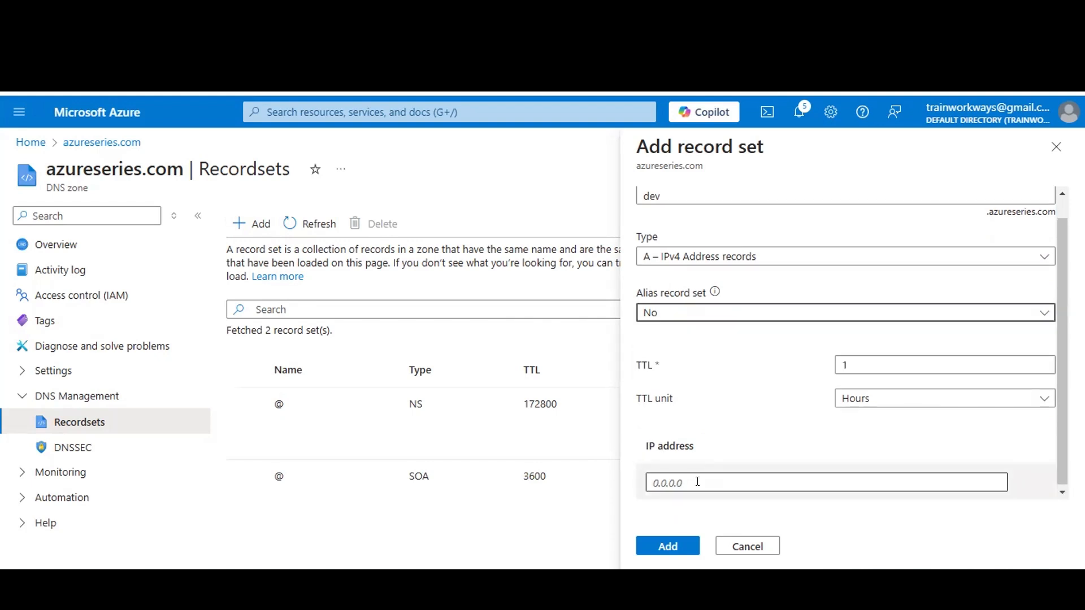
- Create the dev A record set and check its entry in the azureseries.com zone's record list
left_click(673, 546)
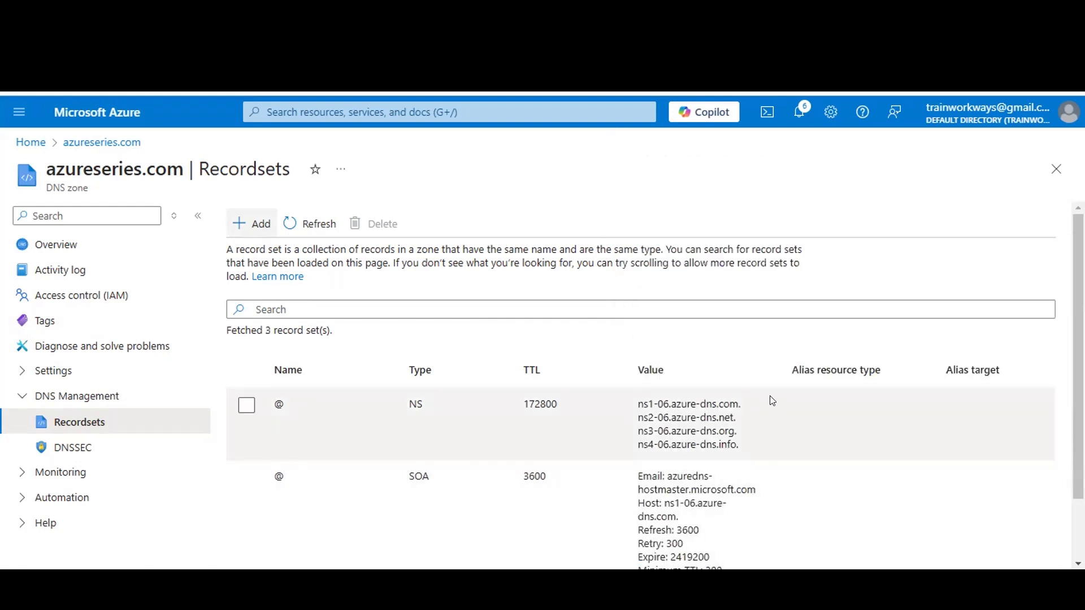
scroll(714, 416, "down", 2)
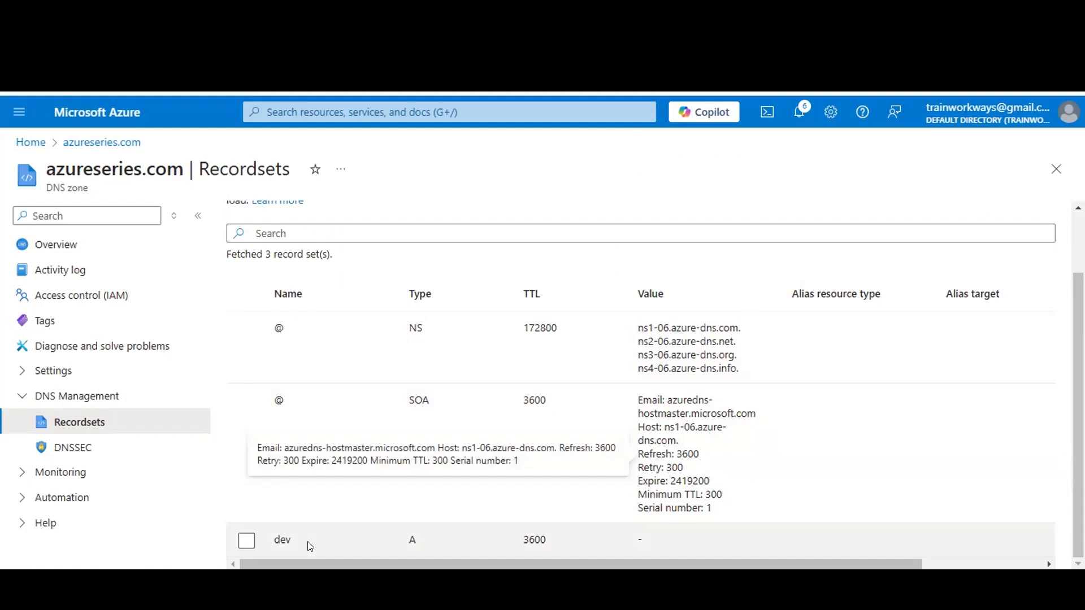
scroll(296, 267, "up", 2)
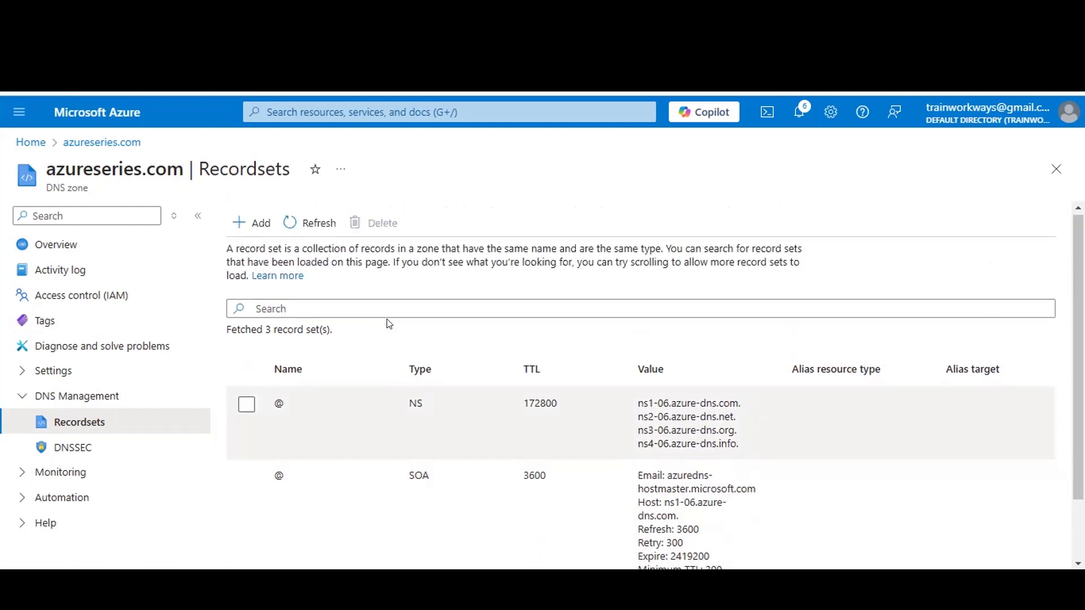
left_click(253, 223)
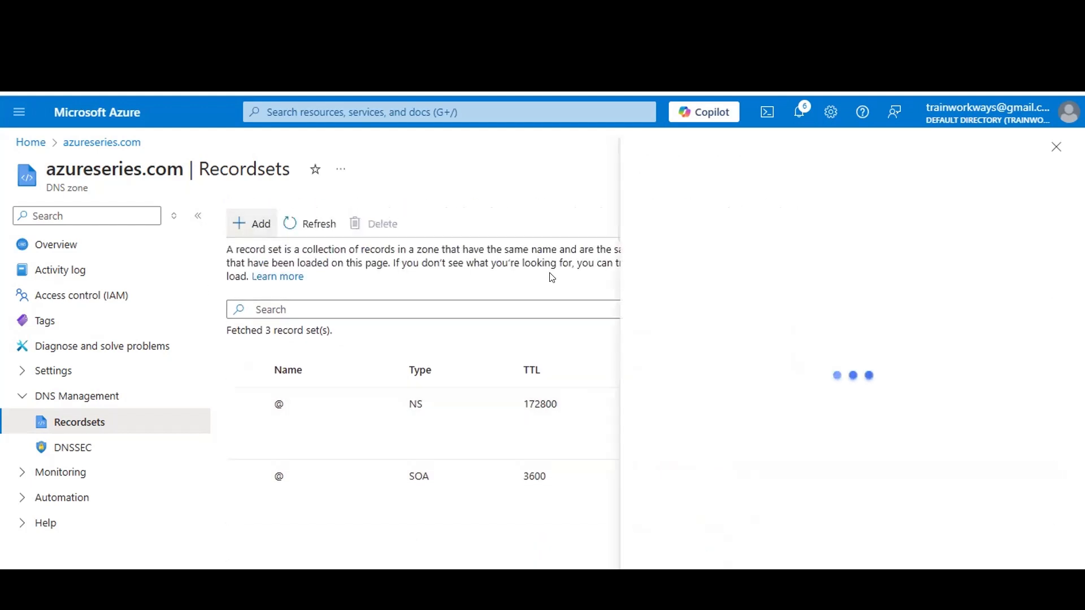
left_click(1056, 146)
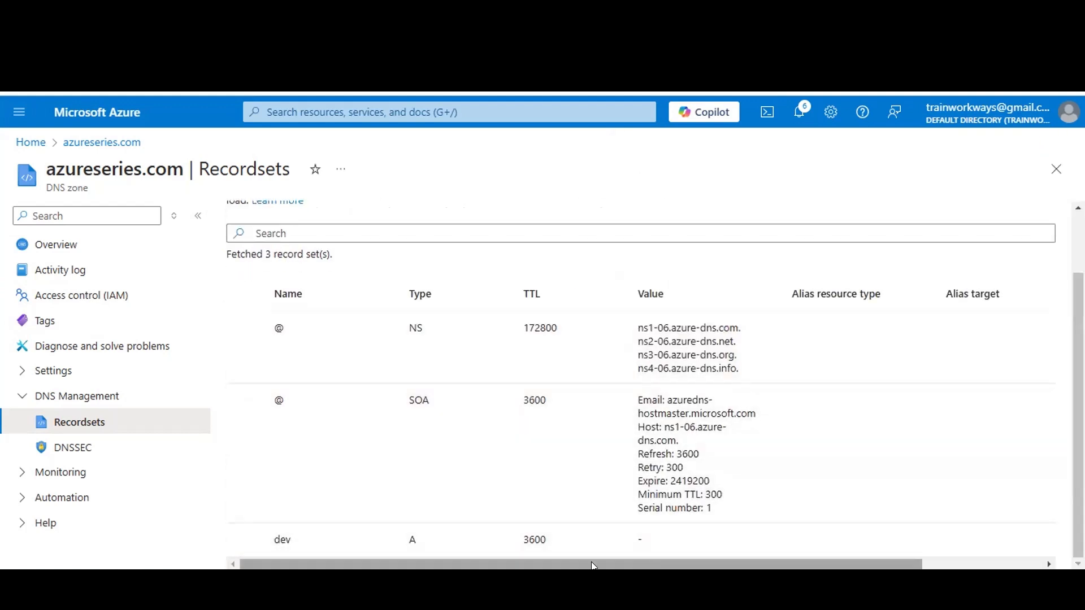
double_click(412, 539)
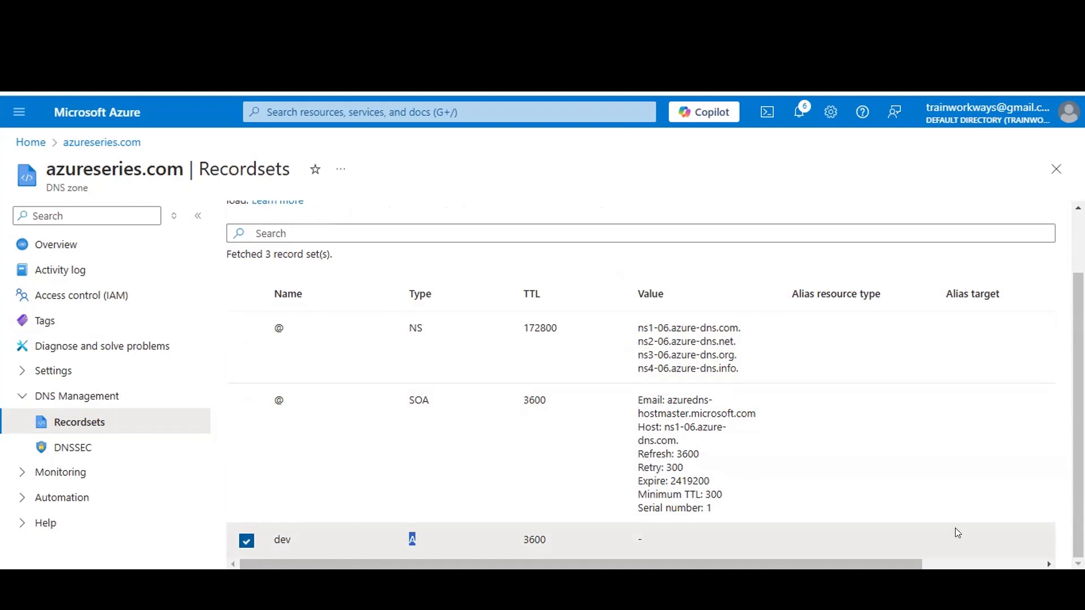
- Start another A record set named devenv and set alias record set to Yes
scroll(297, 321, "up", 2)
left_click(271, 232)
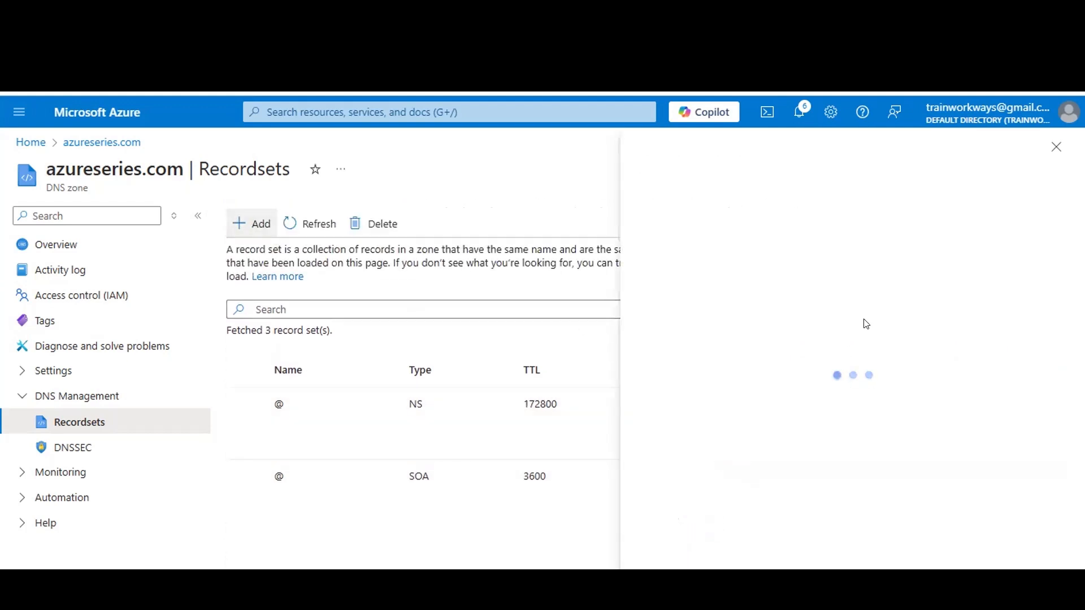
left_click(692, 211)
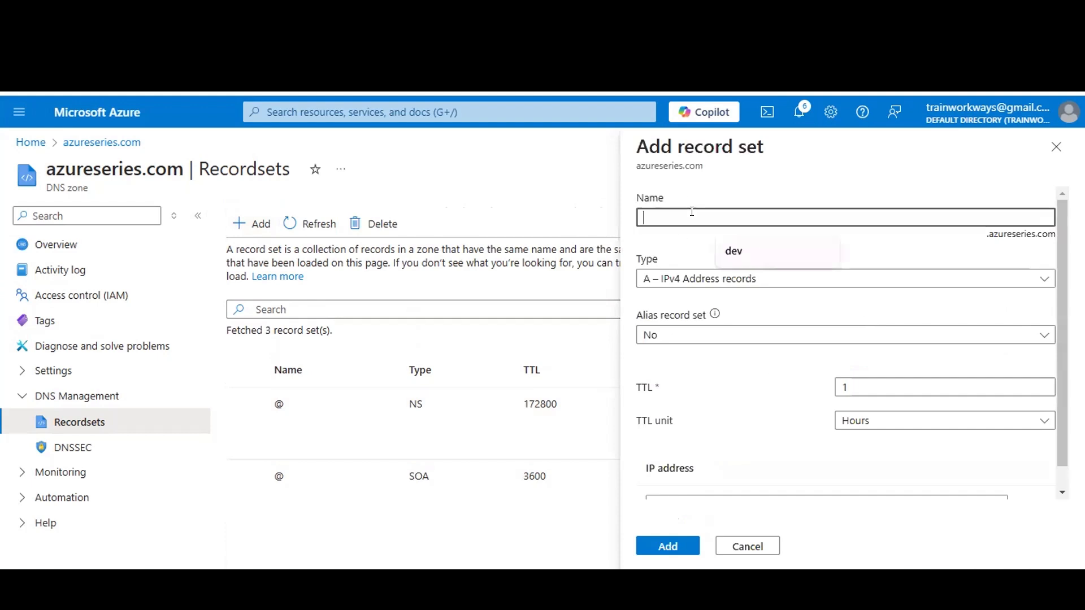
type("devenv")
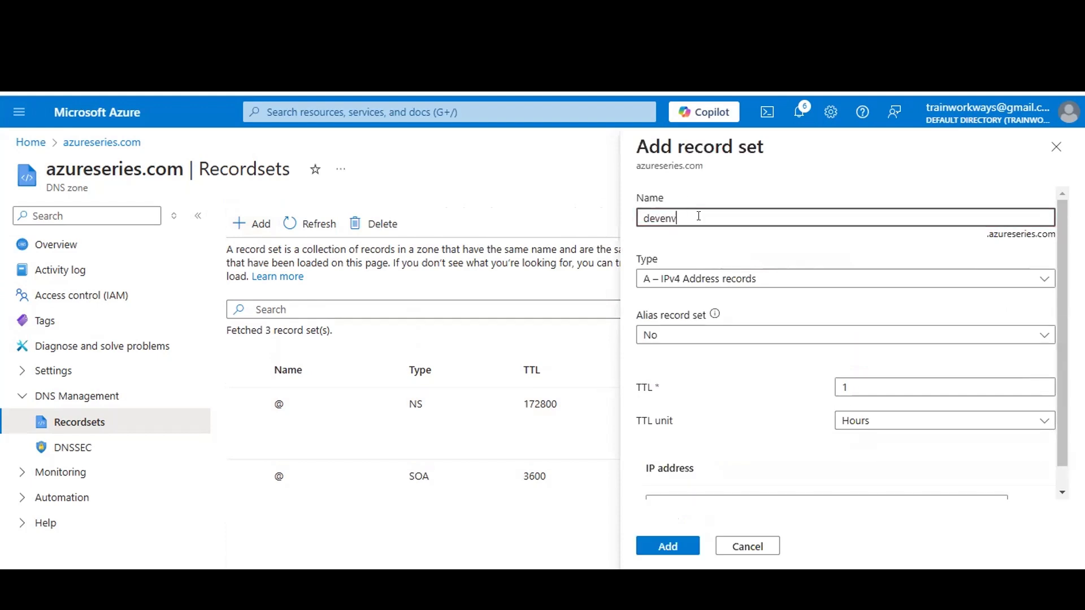
left_click(761, 337)
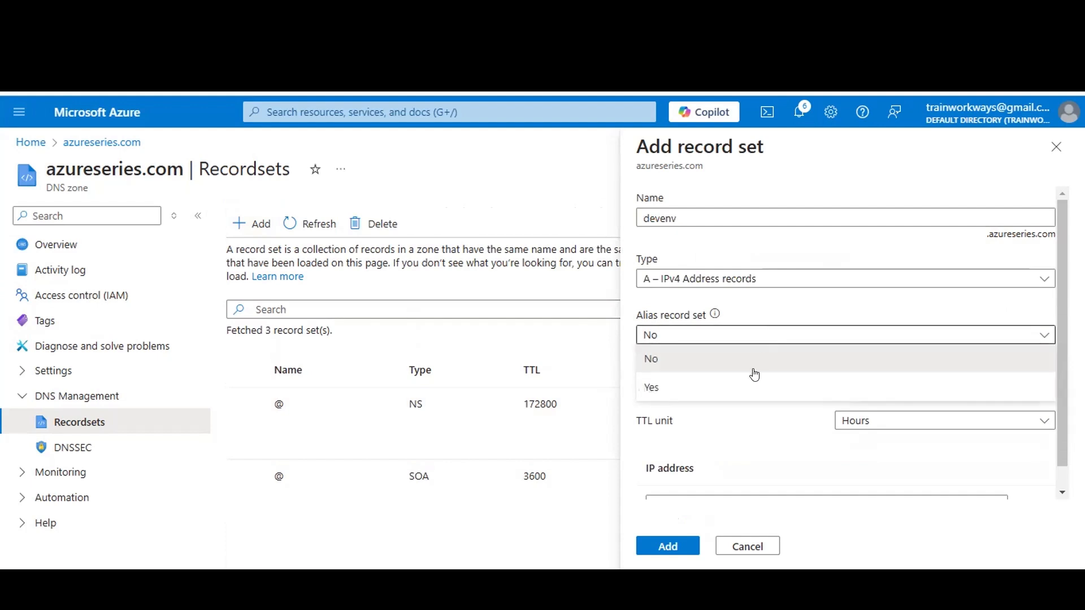
left_click(747, 387)
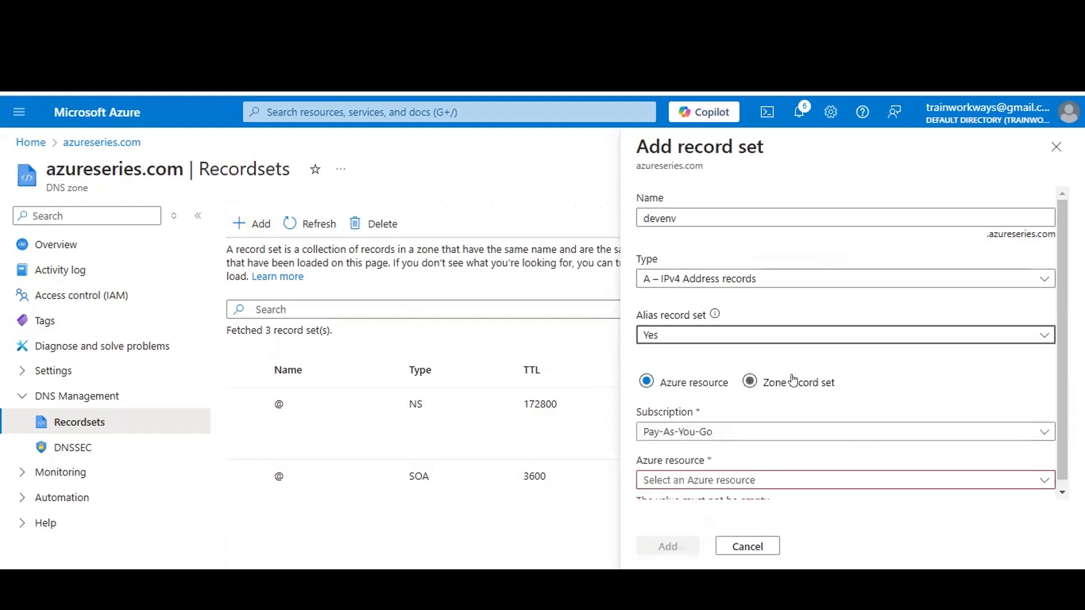
- Point the devenv alias to the training-vmPublicIP Azure resource and create the record set with the TTL kept at 1 hour
left_click(786, 473)
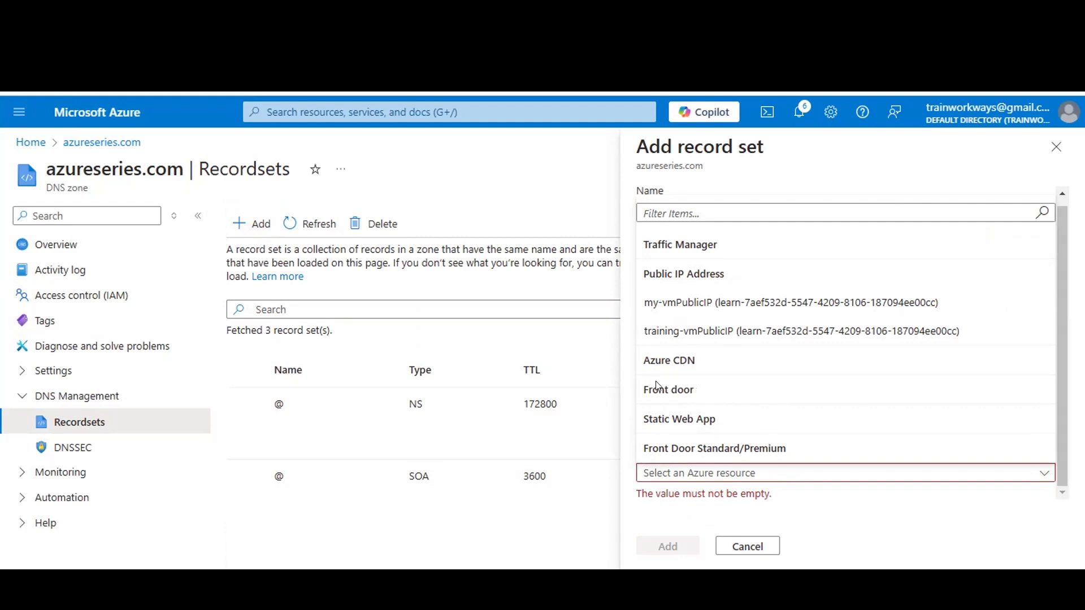
left_click(658, 331)
scroll(720, 501, "down", 1)
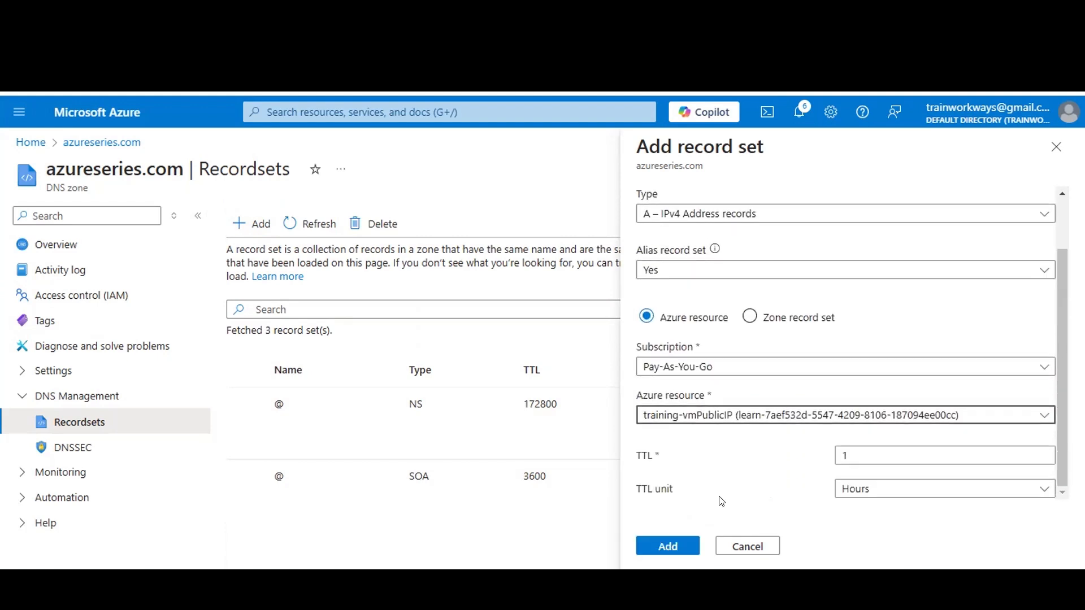
left_click(859, 452)
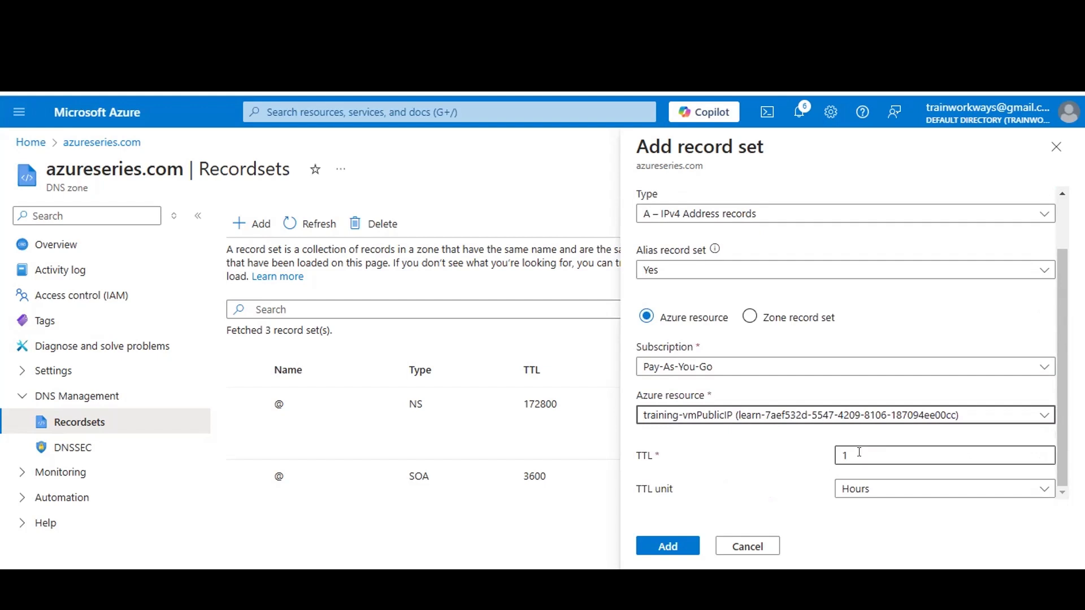
left_click(668, 546)
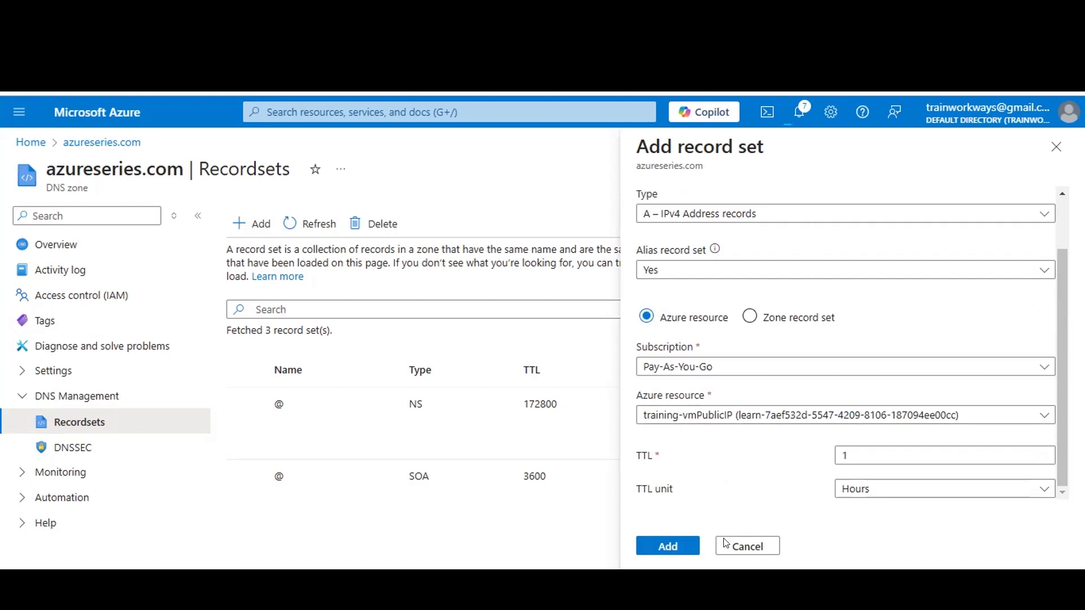
left_click(661, 544)
- Refresh the zone's record sets and examine the devenv record's alias resource type and alias target
scroll(726, 443, "down", 2)
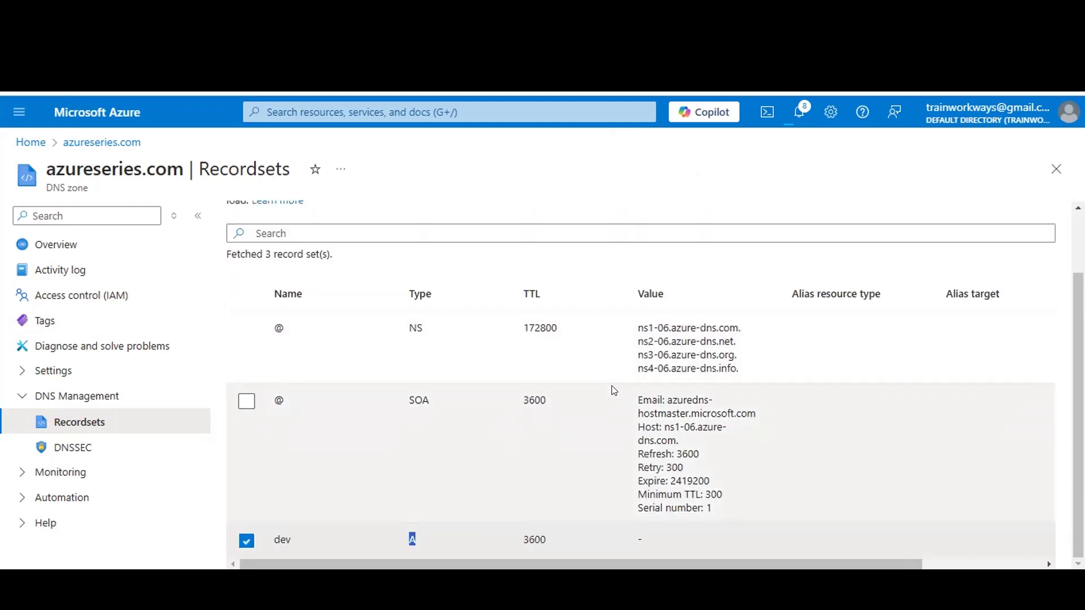
scroll(381, 300, "up", 2)
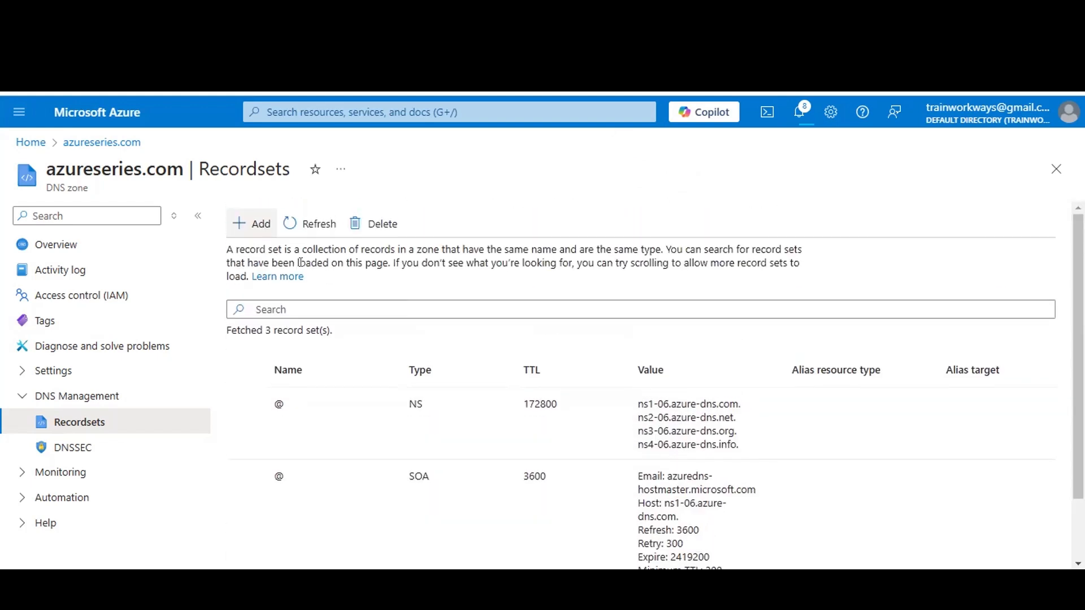
left_click(325, 226)
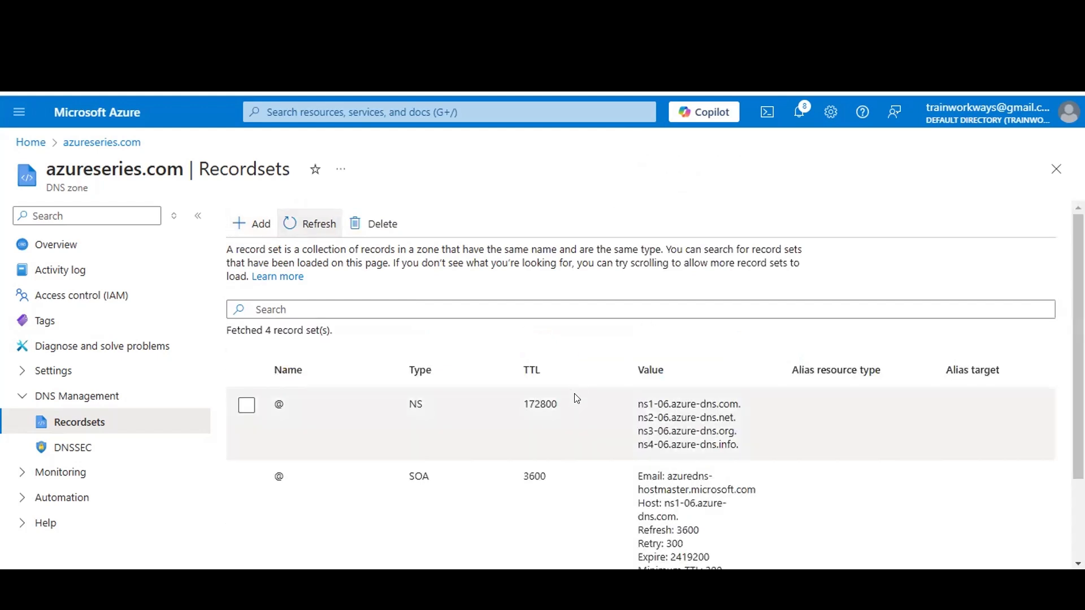
scroll(573, 396, "down", 2)
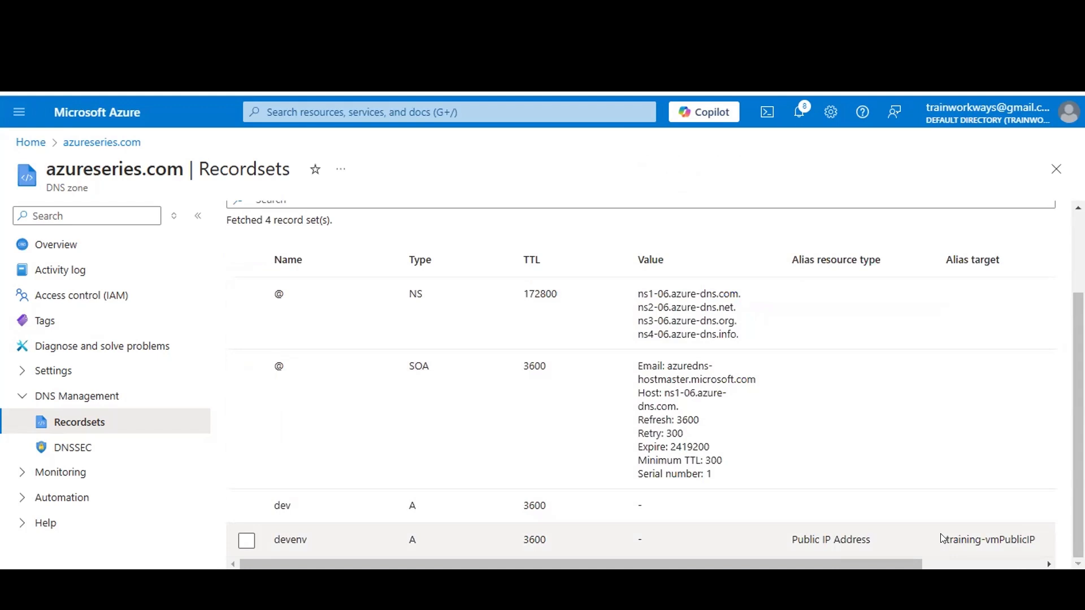
left_click_drag(790, 538, 1055, 513)
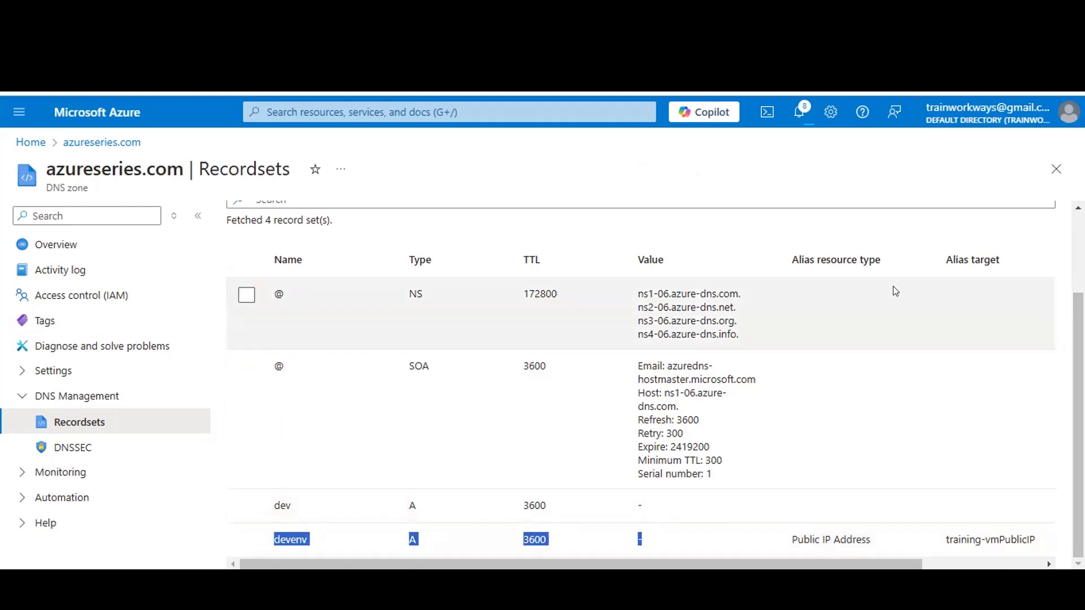
scroll(983, 397, "up", 3)
scroll(978, 375, "down", 3)
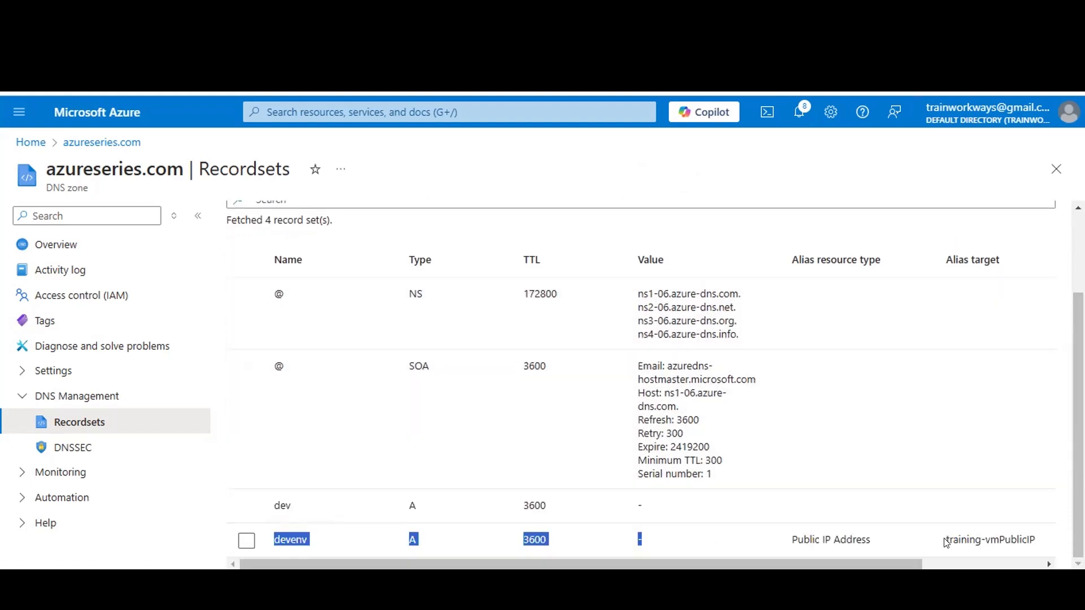
left_click_drag(944, 543, 776, 551)
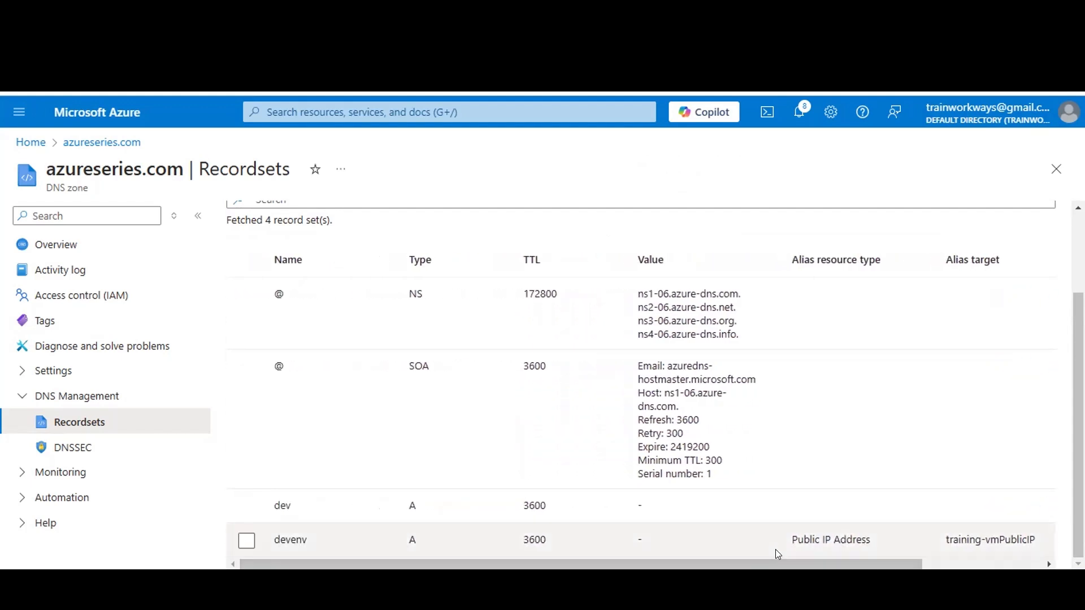
scroll(589, 277, "up", 2)
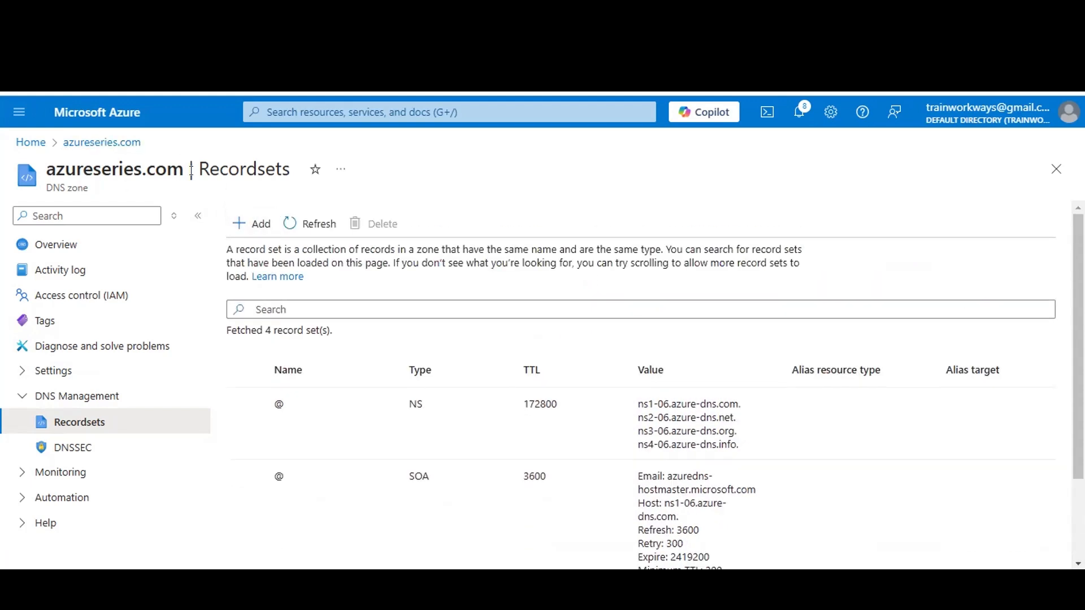
- Return to the azureseries.com zone overview and start creating a child zone, going to its instance details
key("alt+Left")
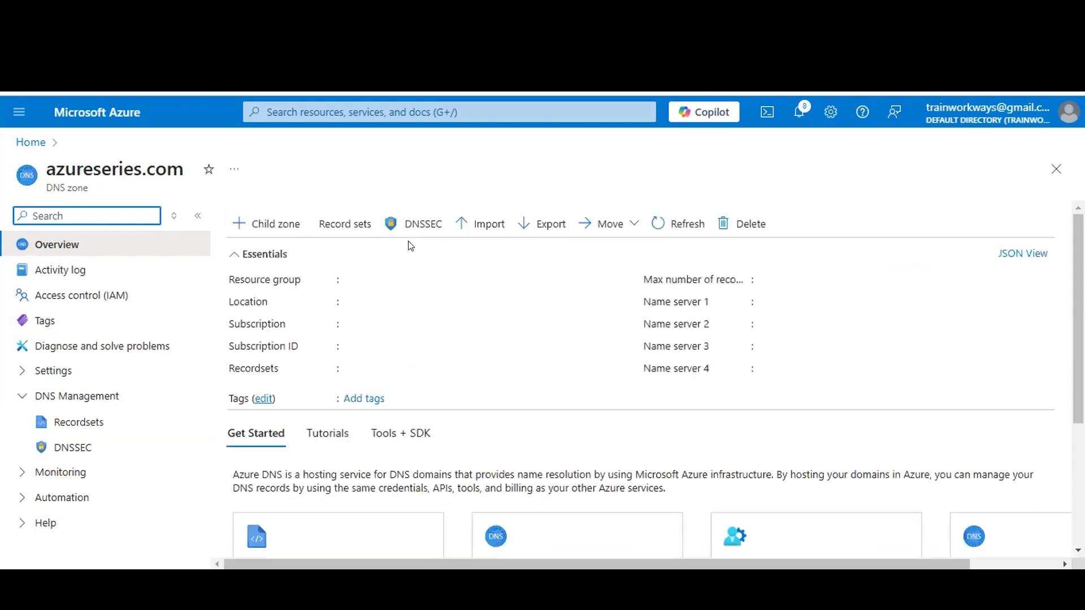
left_click(276, 226)
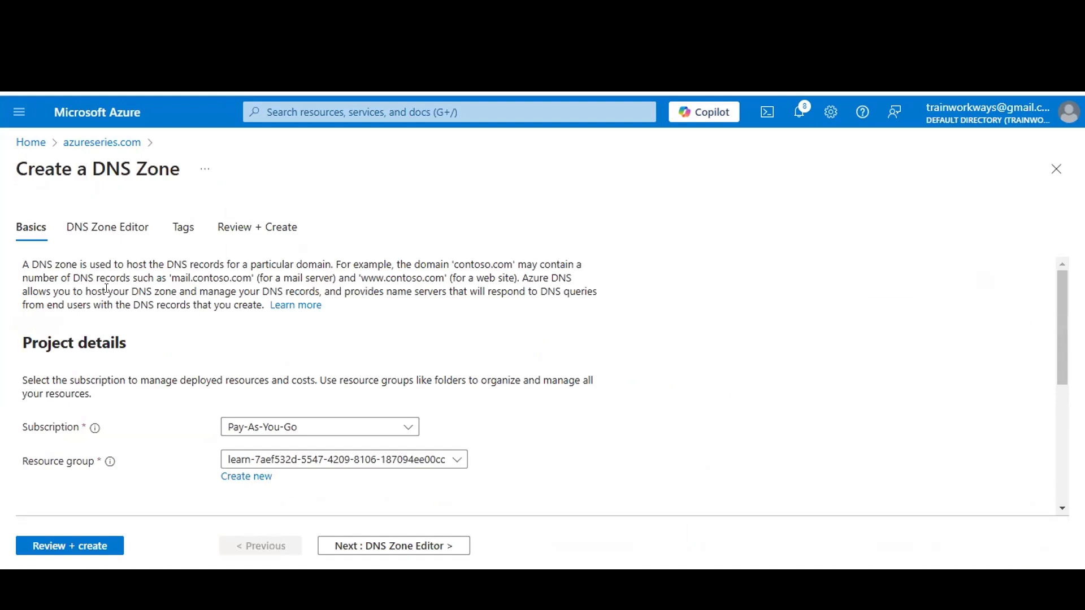
scroll(106, 288, "down", 5)
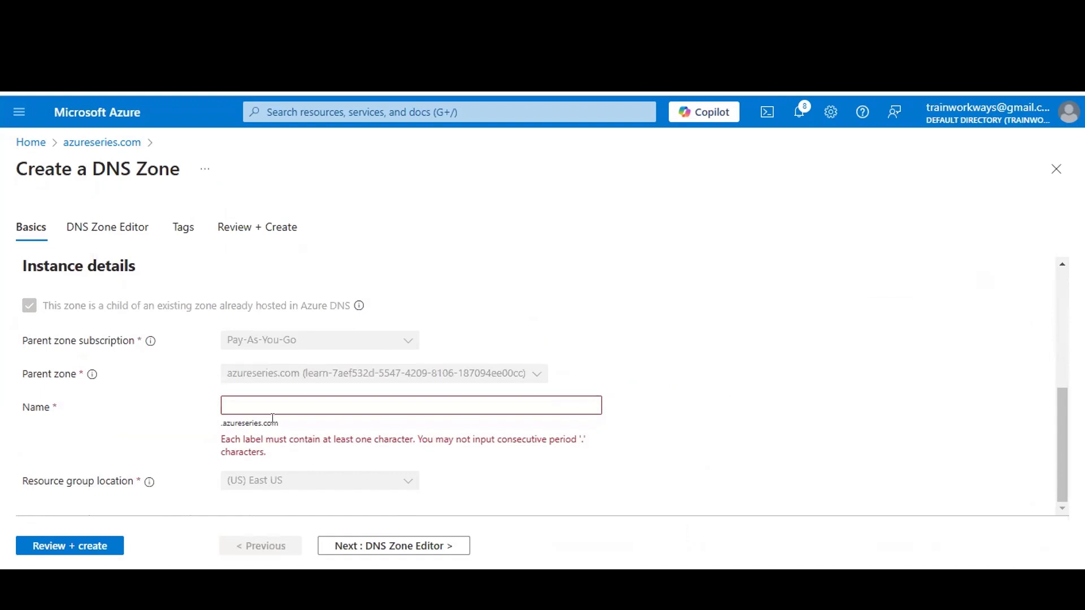
- Enter azureserisechil1 as the child zone's name
left_click(277, 403)
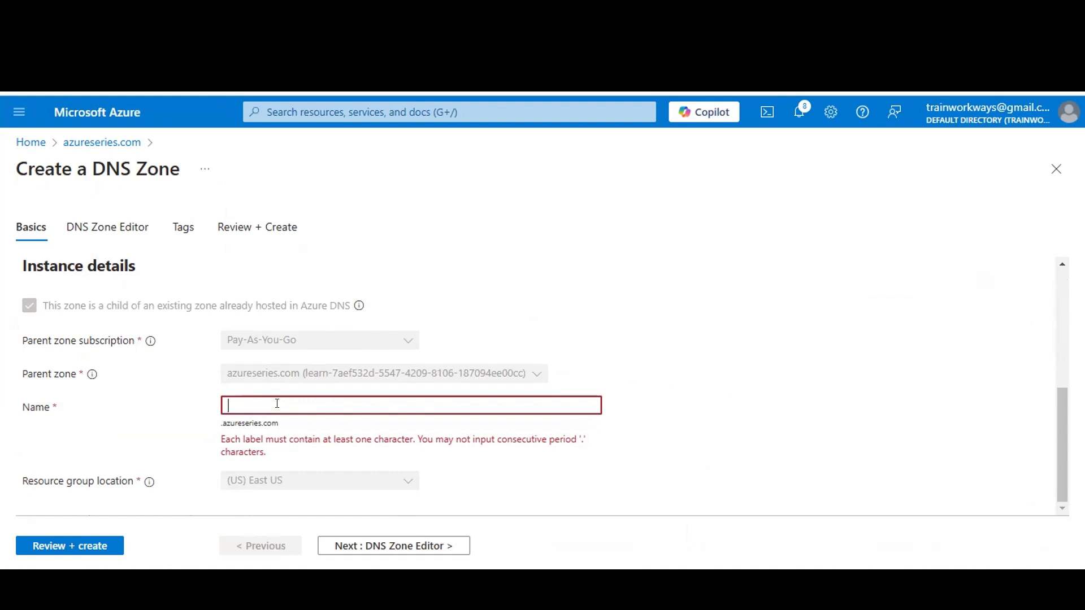
type("azure")
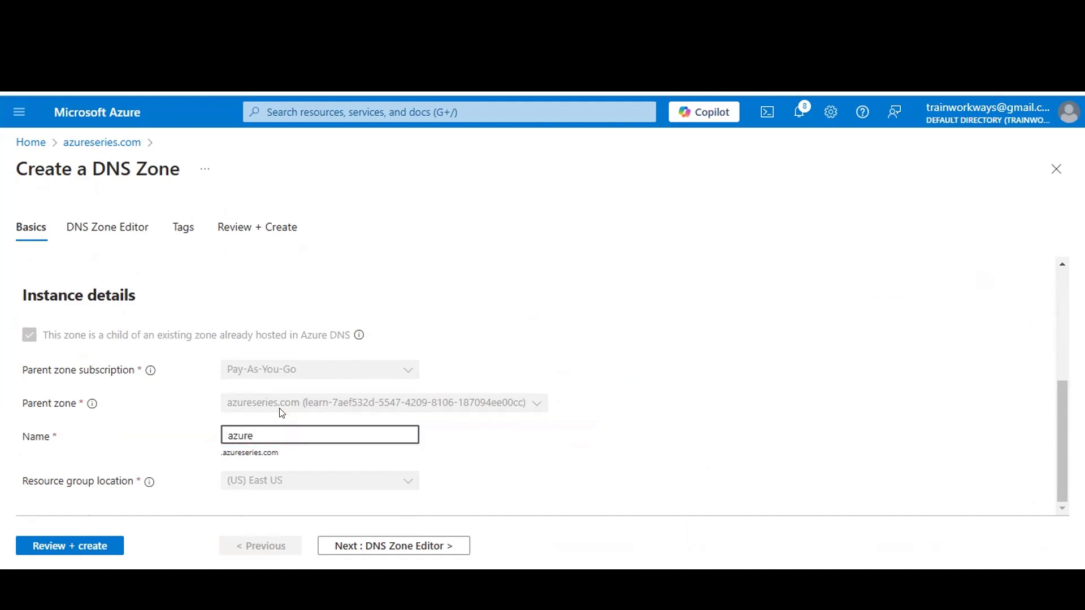
type("serise")
type("chil1")
left_click_drag(323, 428, 211, 432)
left_click(348, 401)
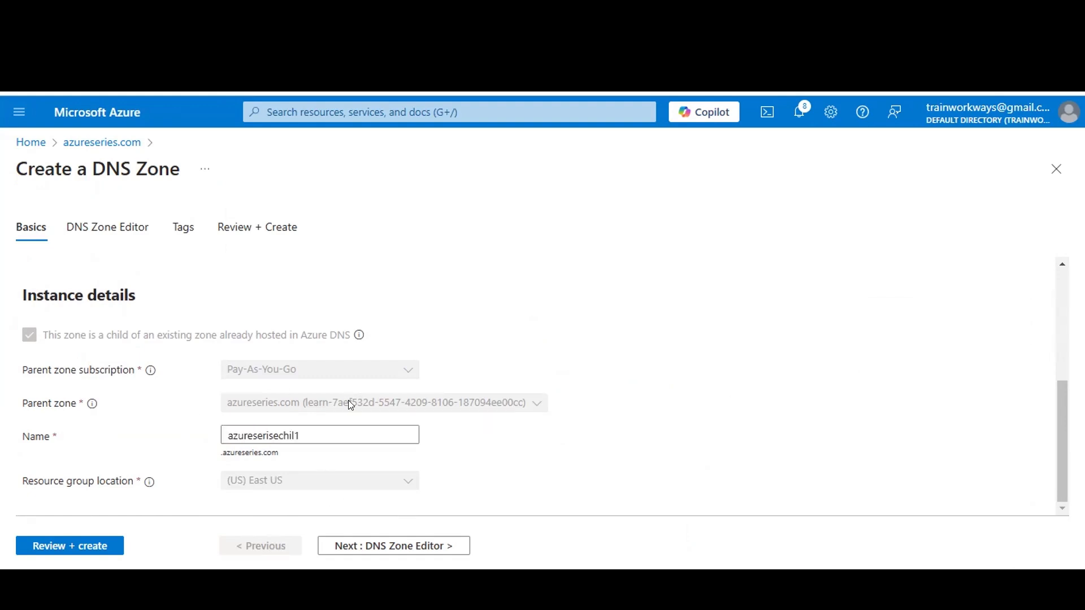
- Replace the child zone's name with test, leaving out the parent domain suffix
double_click(225, 432)
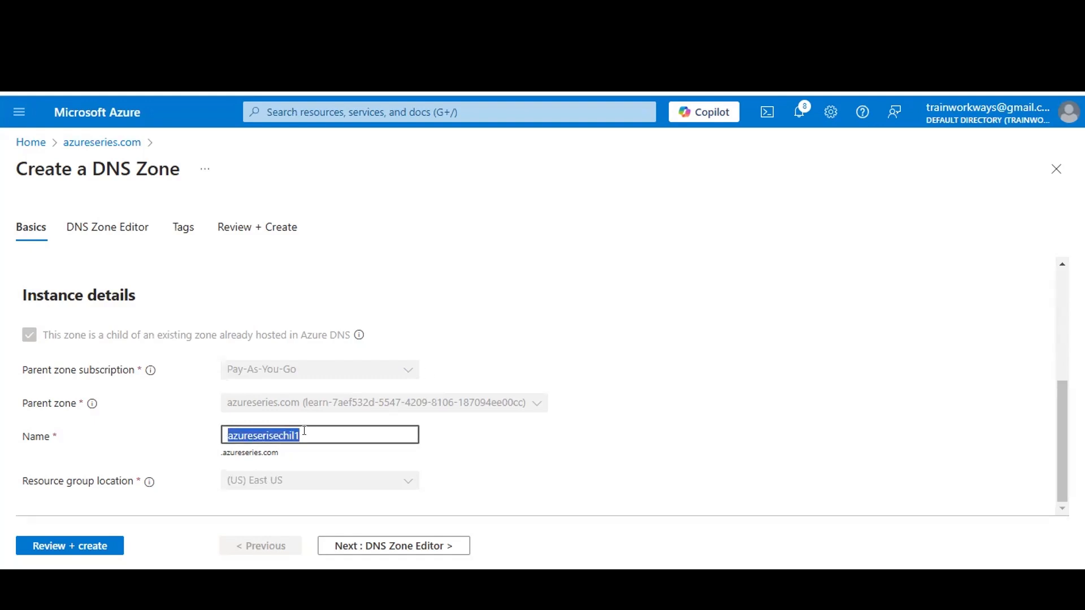
type("test")
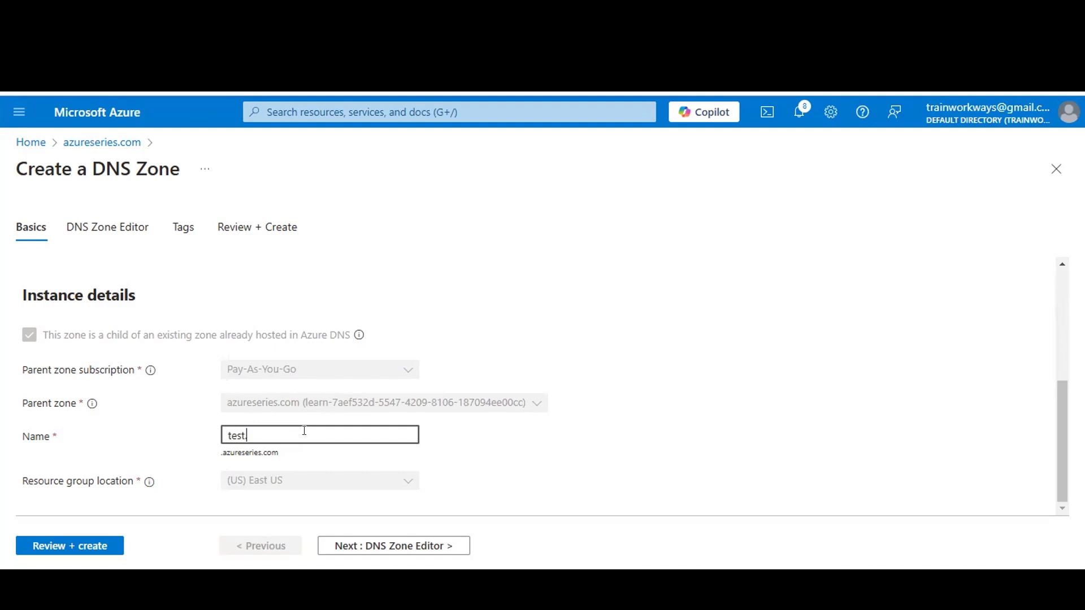
type(".azureseries.com")
key("BackSpace")
key("BackSpace")
key("BackSpace")
key("BackSpace")
key("BackSpace")
key("BackSpace")
key("BackSpace")
key("BackSpace")
key("BackSpace")
key("BackSpace")
key("BackSpace")
key("BackSpace")
left_click(738, 337)
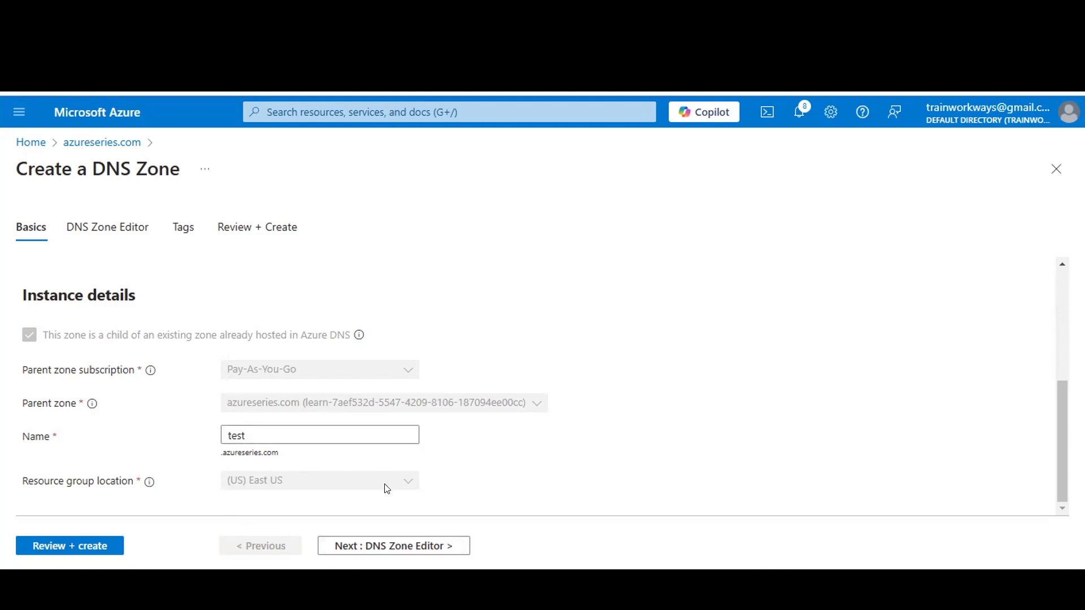
- Look over the DNS zone editor and continue to the child zone's tags without uploading a zone file
left_click(383, 548)
scroll(354, 489, "down", 5)
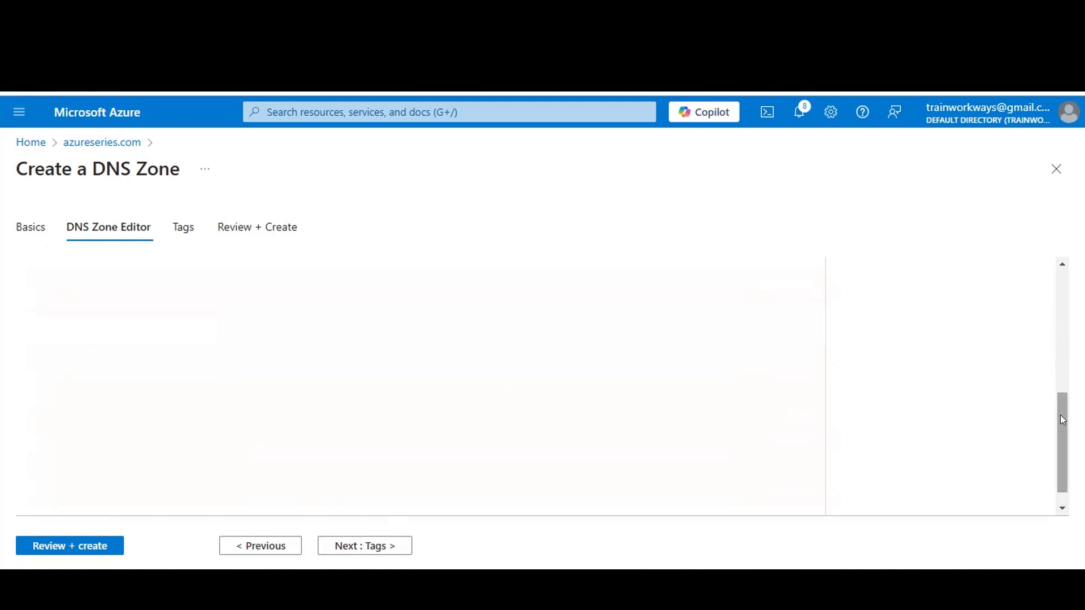
left_click_drag(1061, 412, 1062, 289)
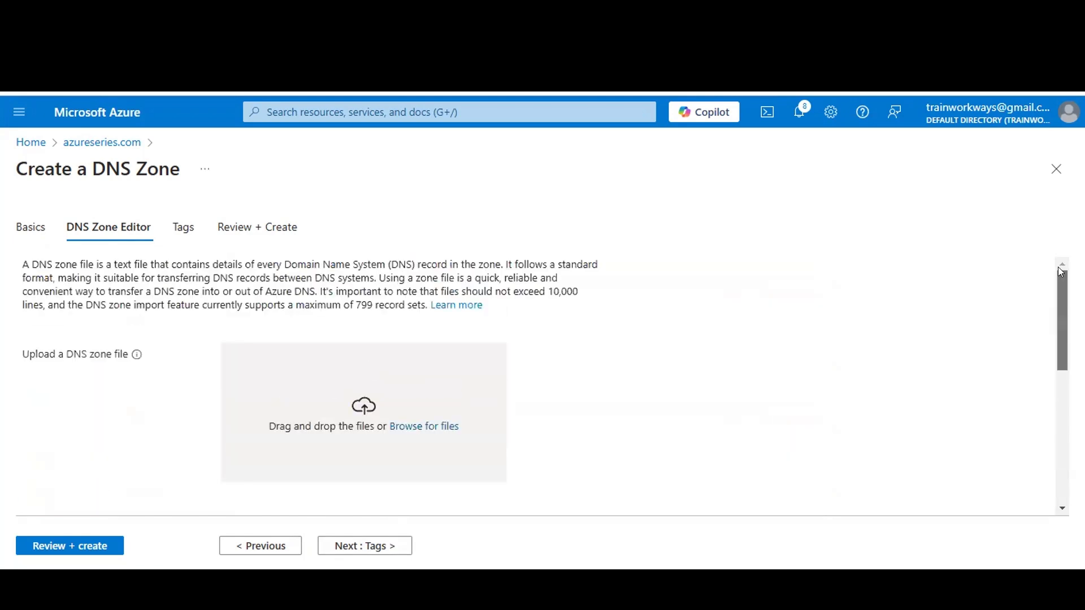
left_click(334, 551)
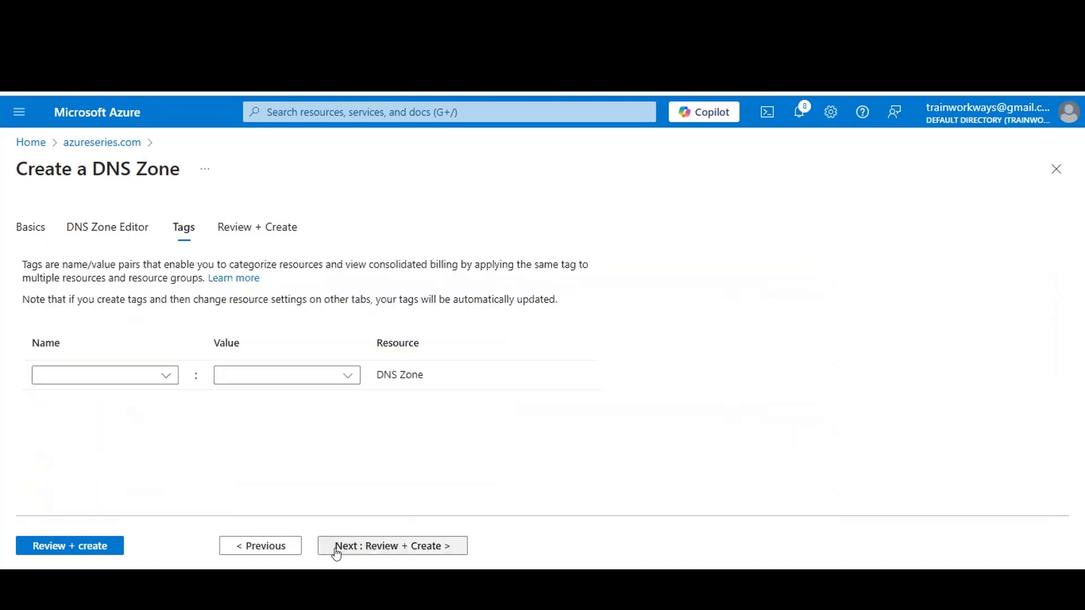
- Add a tag to the child DNS zone with the name "name" and the value testenv
left_click(109, 367)
type("Name")
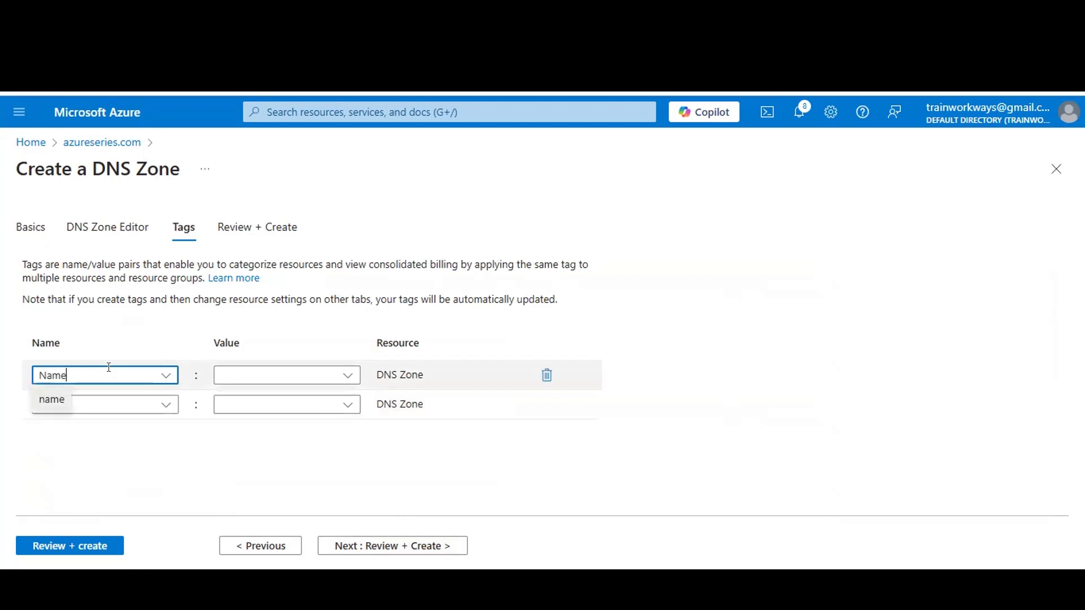
left_click(248, 365)
left_click(250, 376)
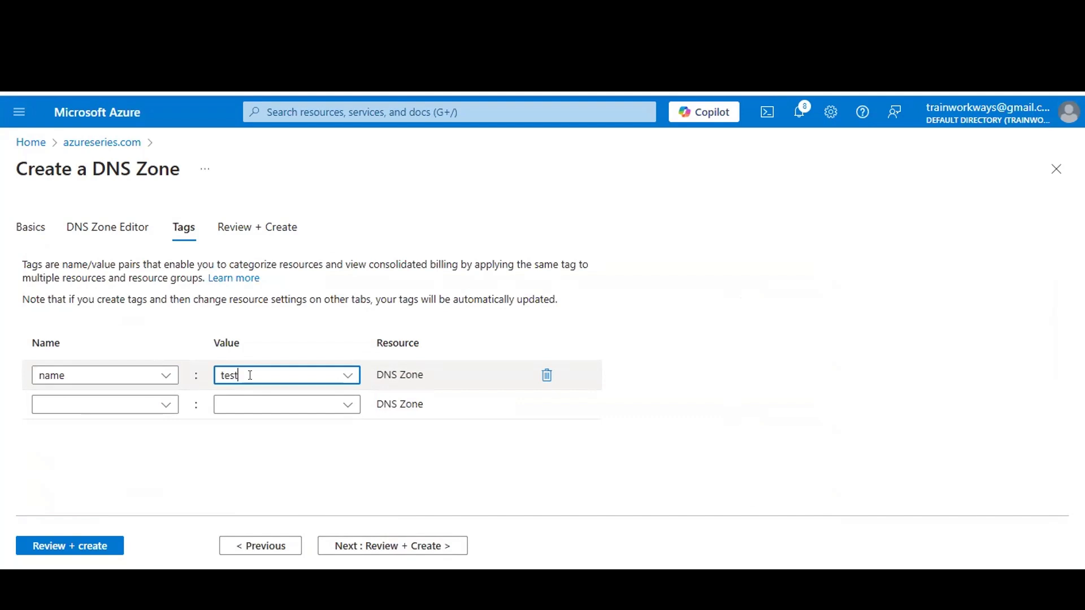
type("testenv")
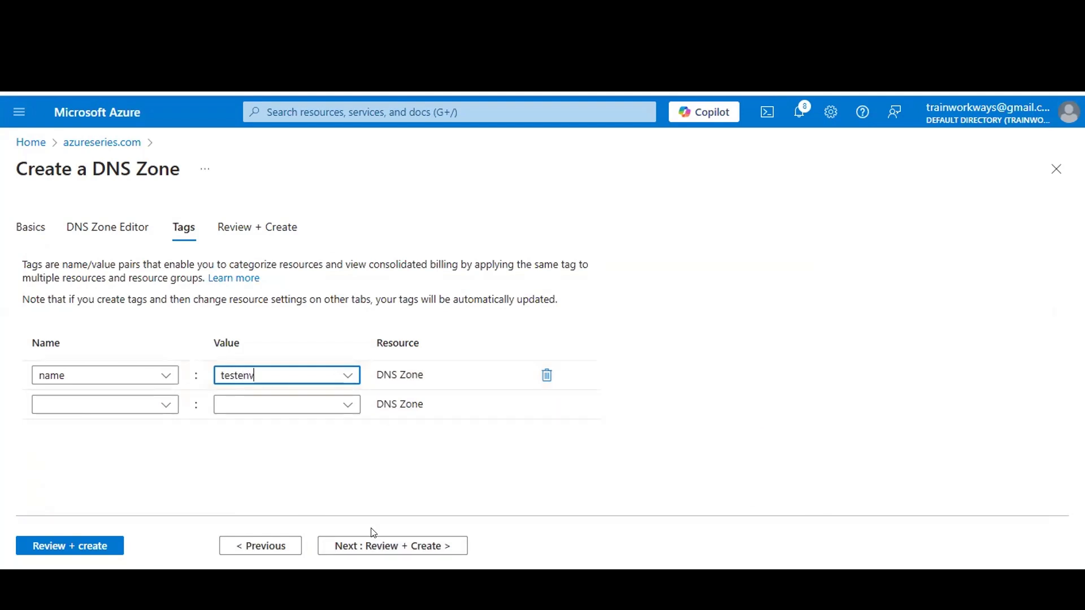
- Review the child zone's settings, including its record sets and tag, and create the zone test.azureseries.com
left_click(388, 554)
scroll(346, 486, "down", 3)
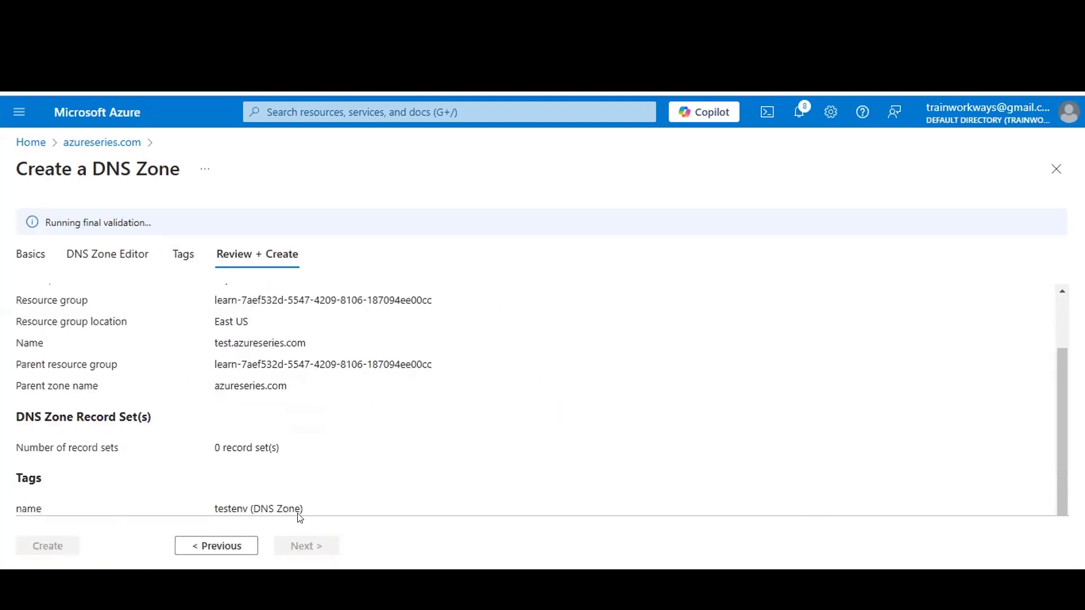
left_click(227, 552)
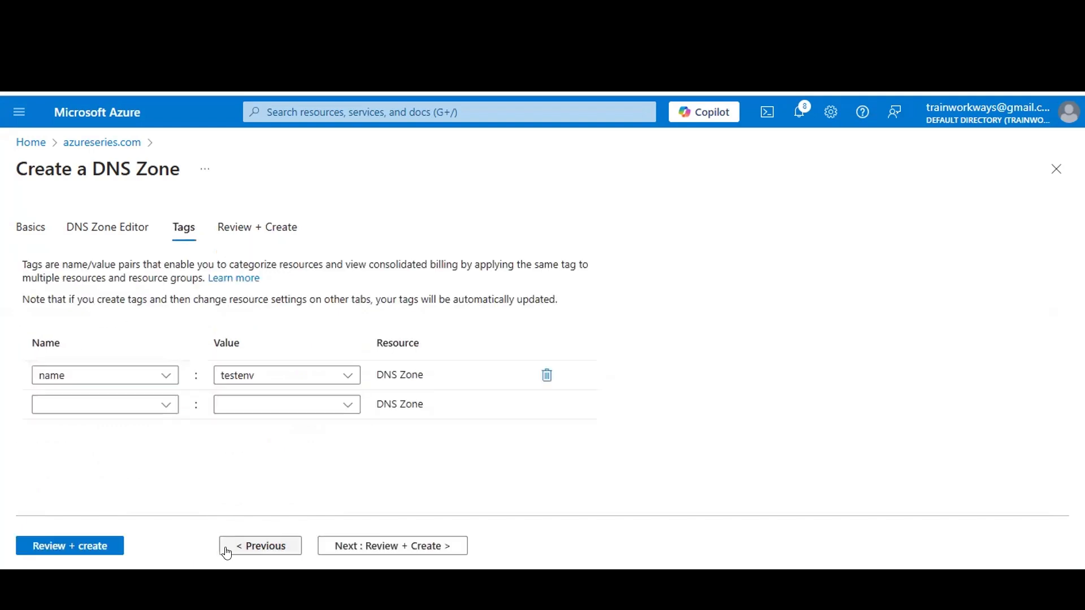
left_click(339, 545)
scroll(391, 434, "down", 3)
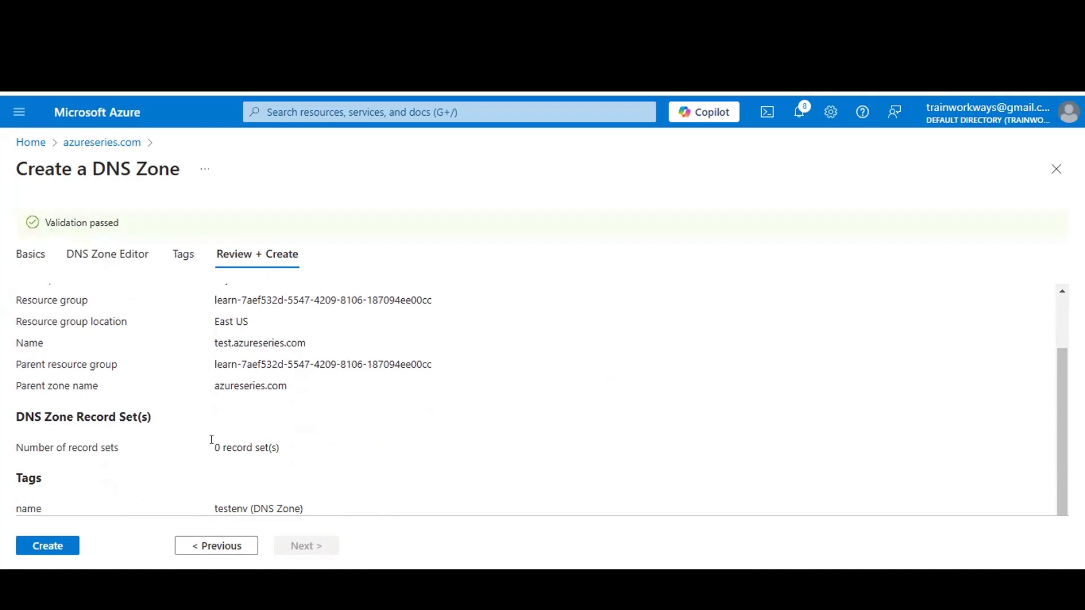
left_click_drag(214, 447, 265, 448)
left_click(53, 551)
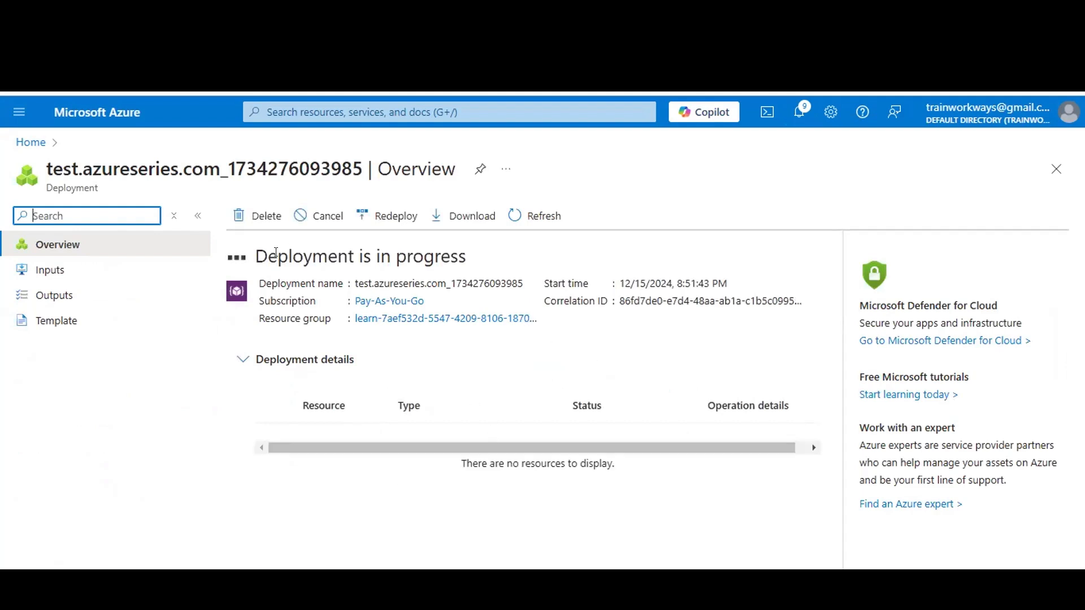
- Follow the deployment of test.azureseries.com, expand the deployment details once it completes, and go to the new resource
left_click_drag(257, 256, 474, 271)
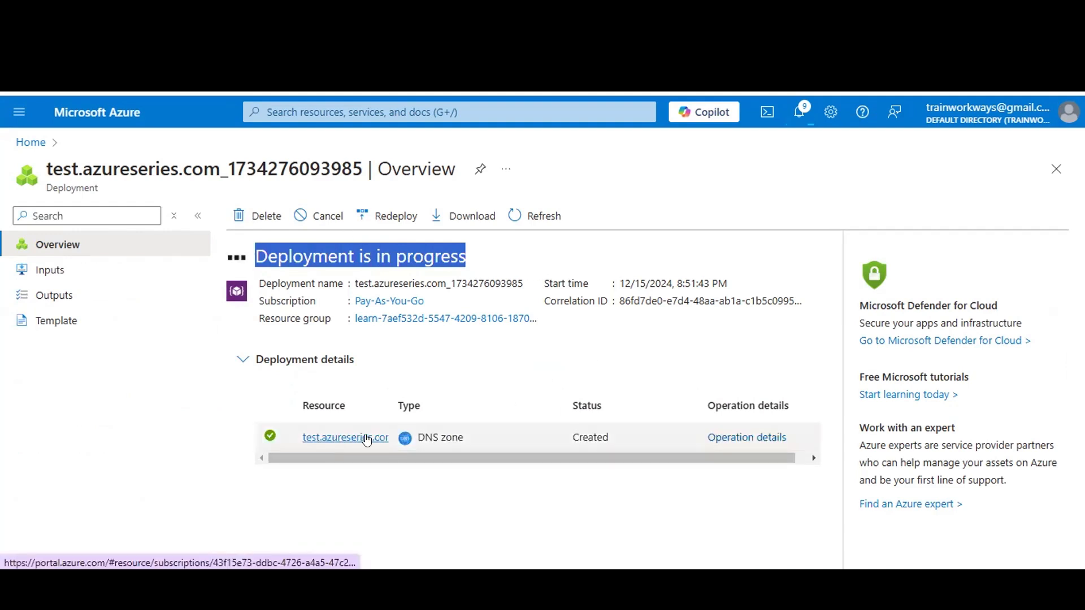
left_click_drag(419, 437, 487, 439)
mouse_move(327, 440)
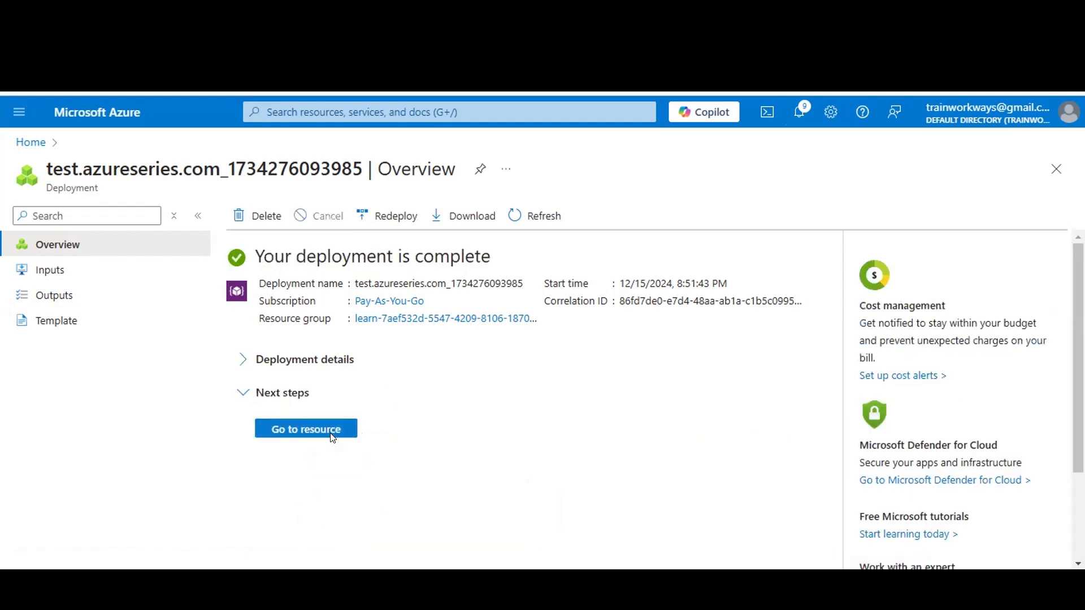
left_click(242, 359)
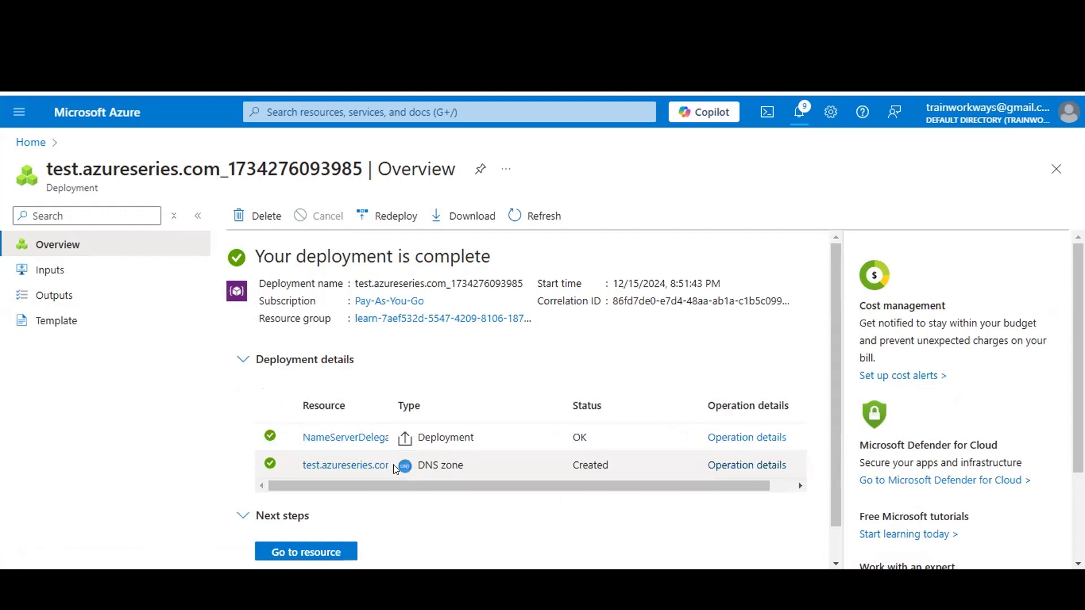
mouse_move(345, 472)
left_click(299, 552)
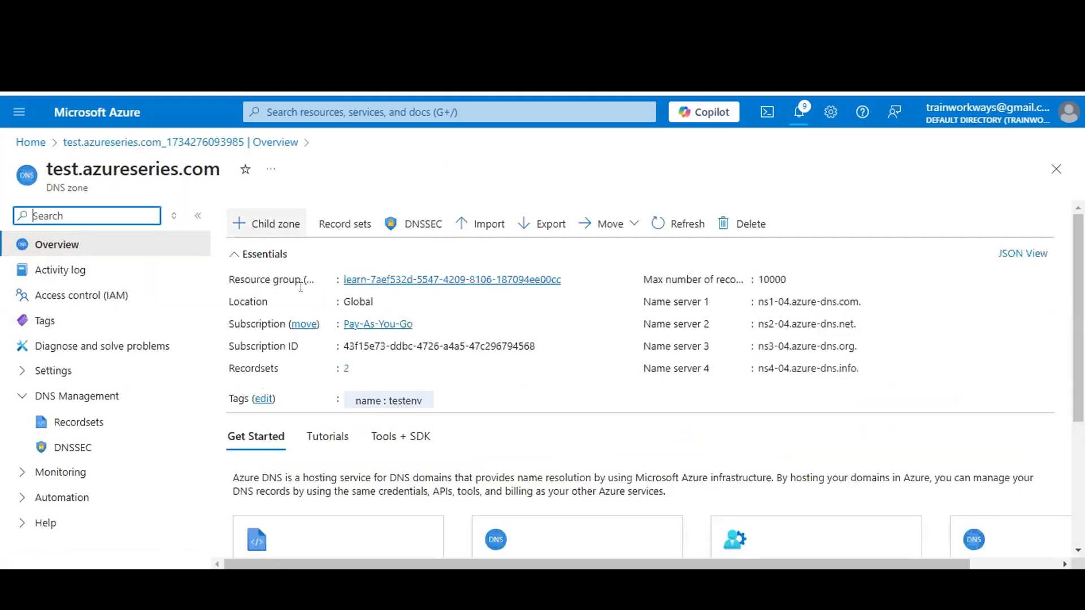
- Look over the test.azureseries.com zone's overview, including the child zone option, and its activity log
scroll(339, 338, "down", 3)
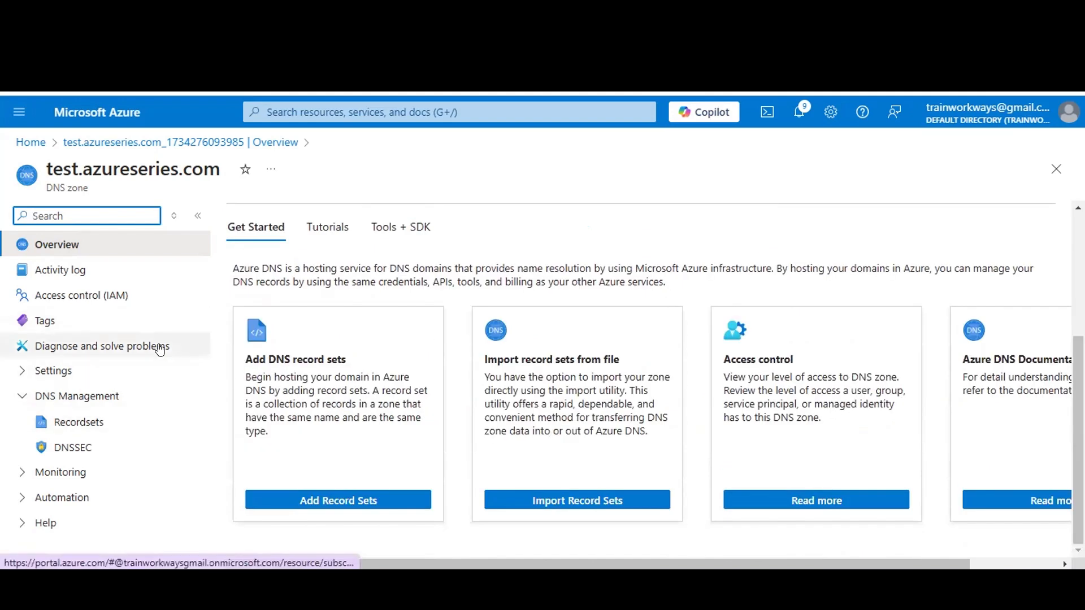
scroll(298, 297, "up", 3)
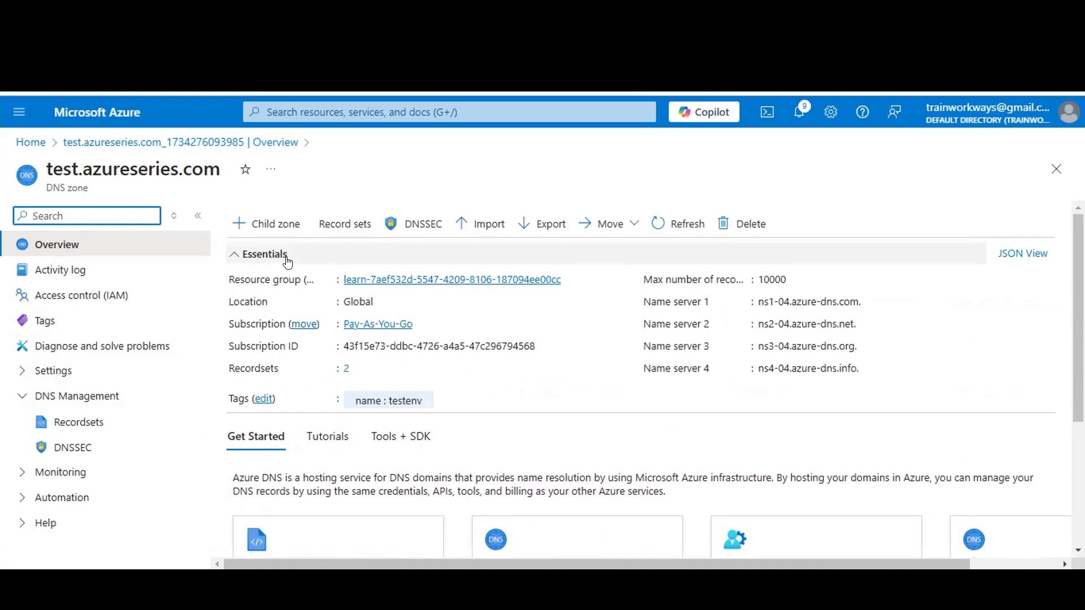
left_click(281, 231)
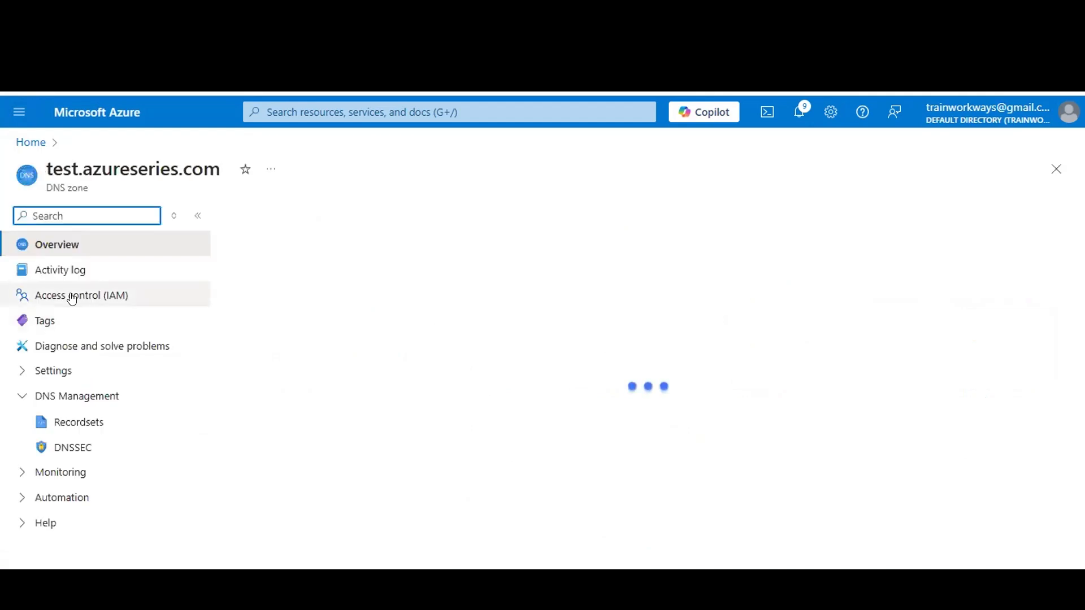
left_click(75, 280)
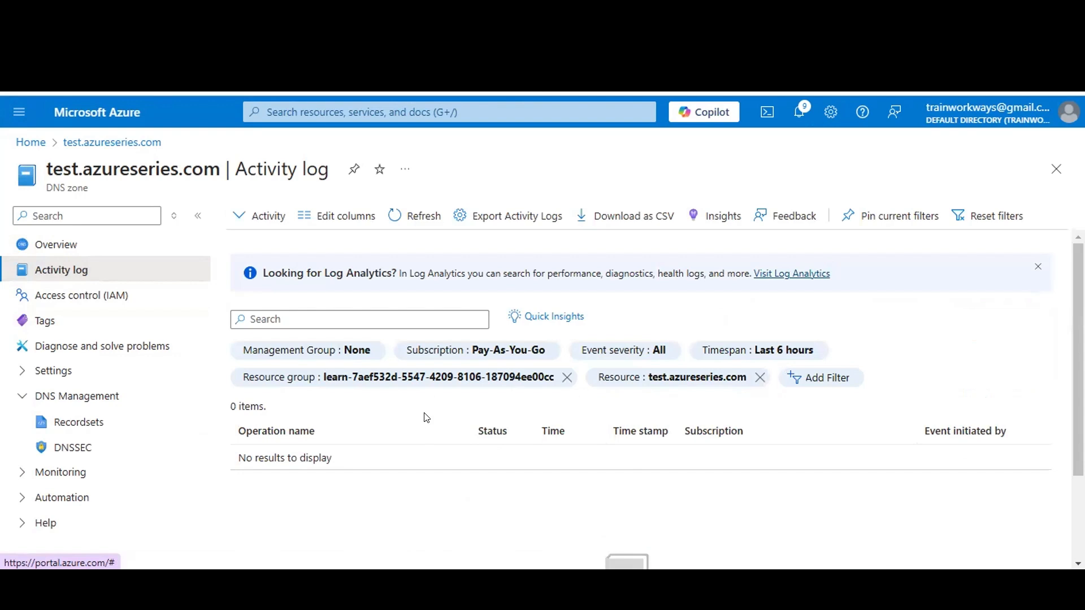
scroll(426, 418, "down", 2)
scroll(388, 424, "up", 2)
- Examine the record sets of the test.azureseries.com zone
left_click(92, 424)
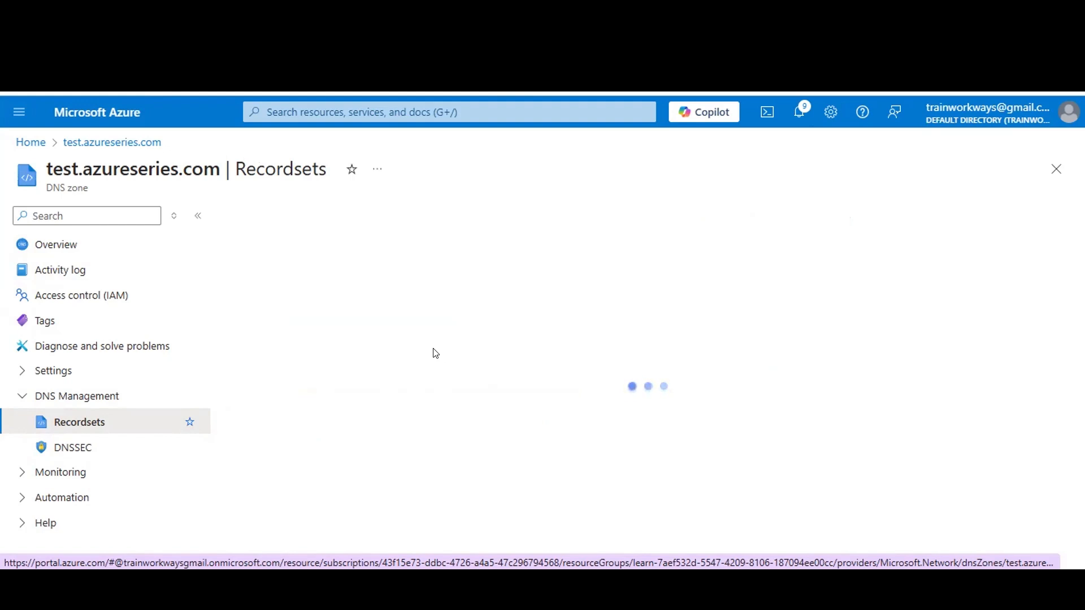
left_click(54, 247)
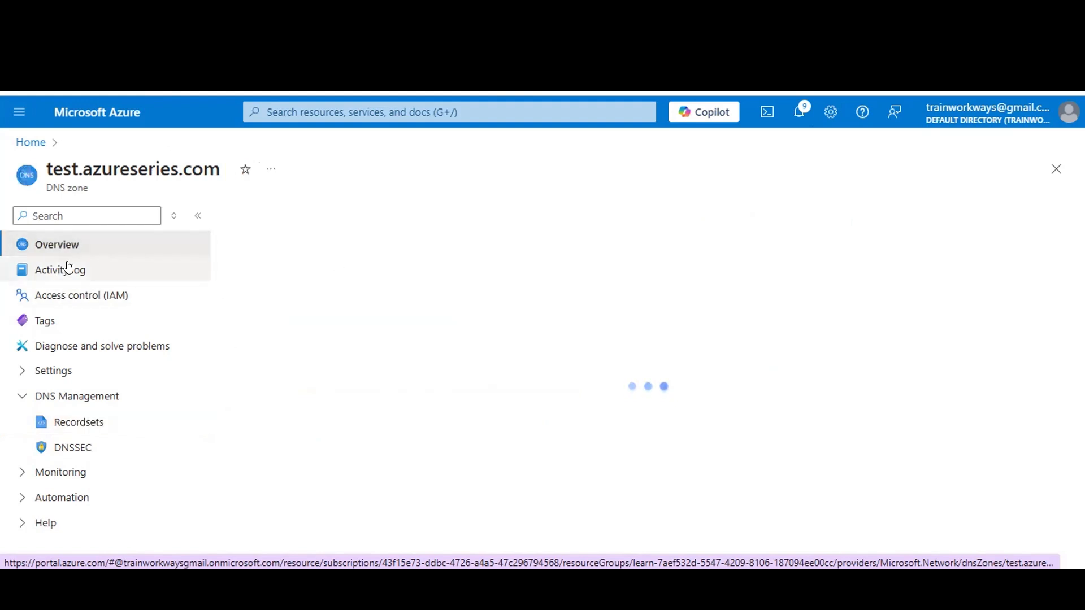
left_click(328, 233)
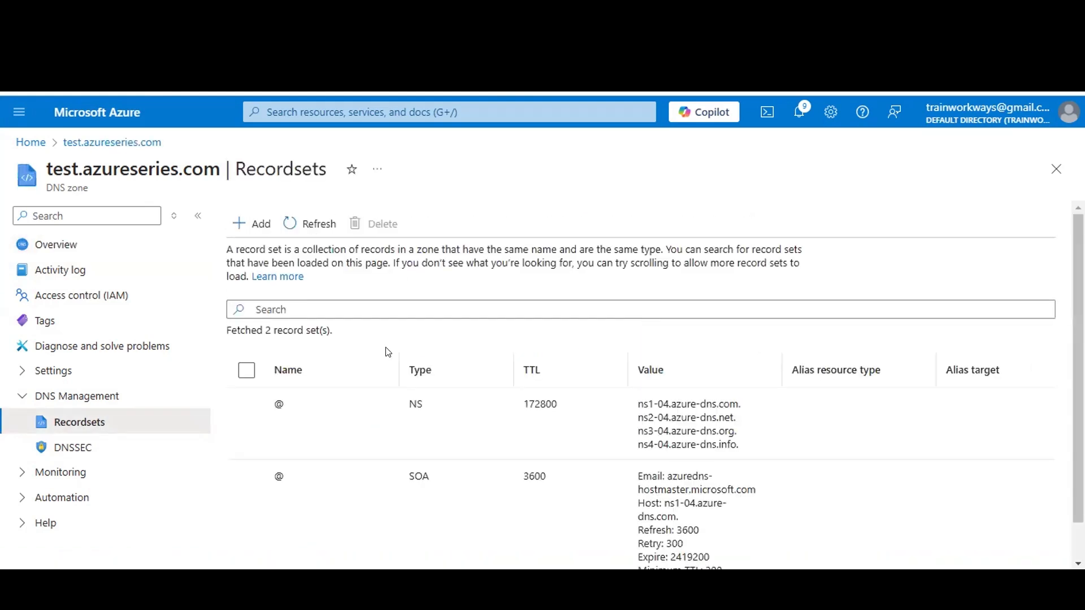
scroll(373, 361, "down", 1)
scroll(365, 387, "up", 1)
- Go from the home page to the list of DNS zones and inspect the overview of the parent zone azureseries.com
left_click(35, 144)
left_click(213, 194)
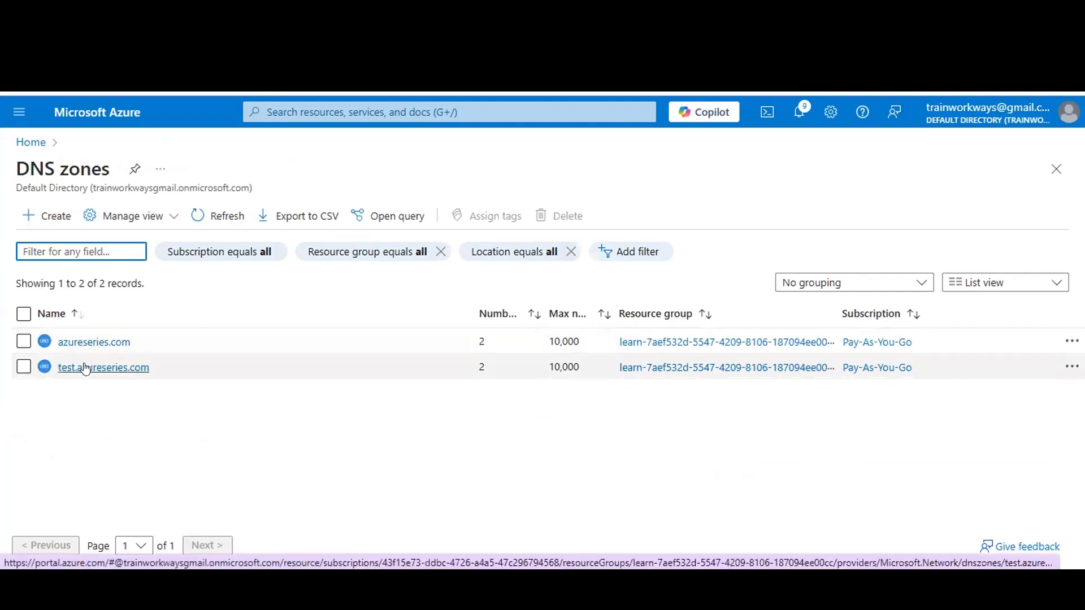
left_click(95, 342)
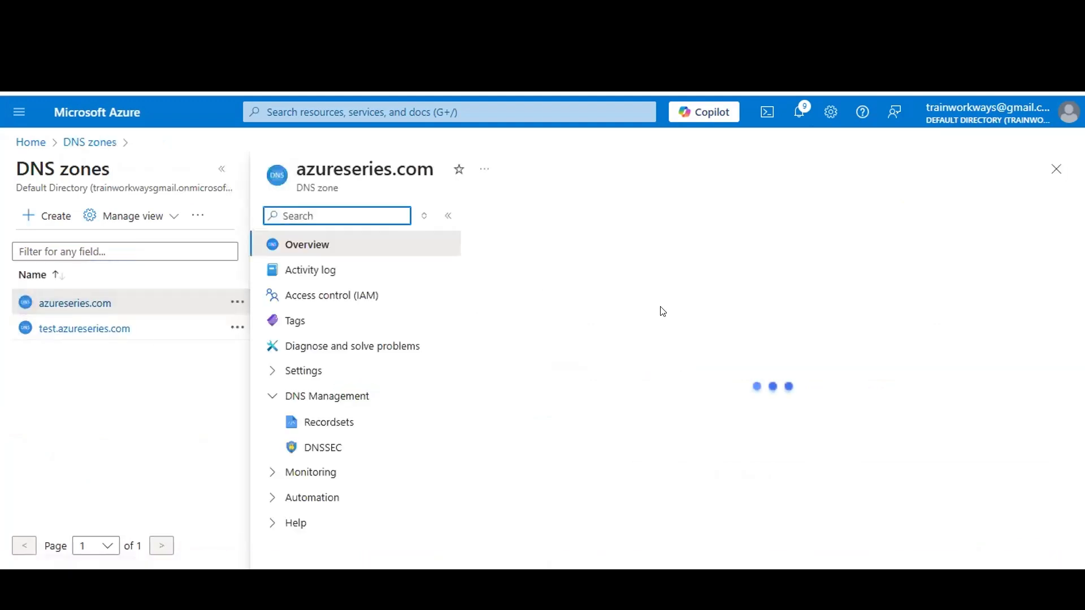
scroll(678, 339, "down", 5)
scroll(682, 353, "up", 2)
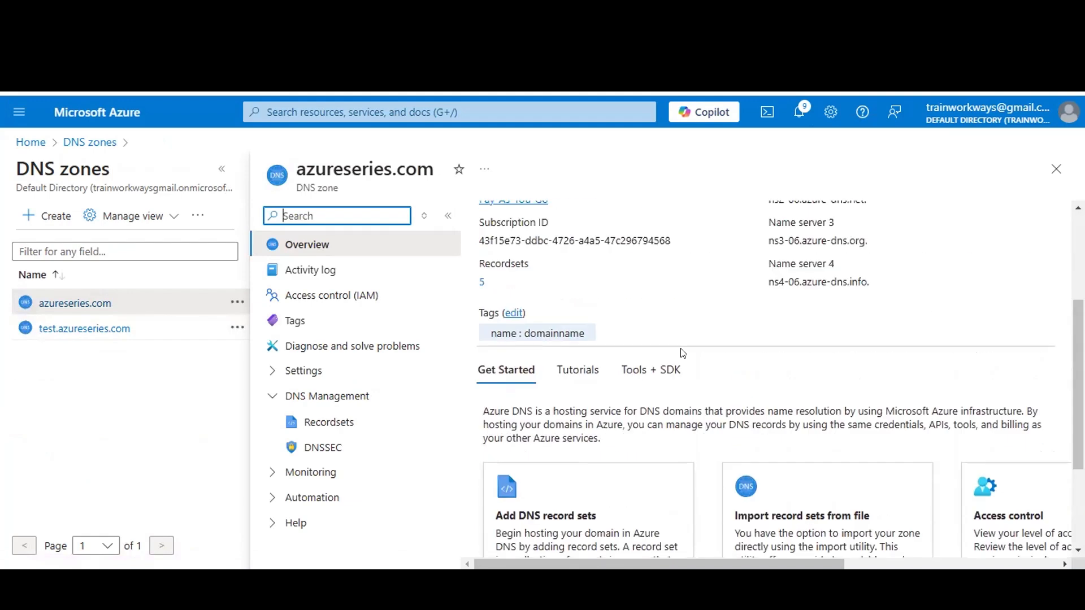
scroll(682, 353, "up", 3)
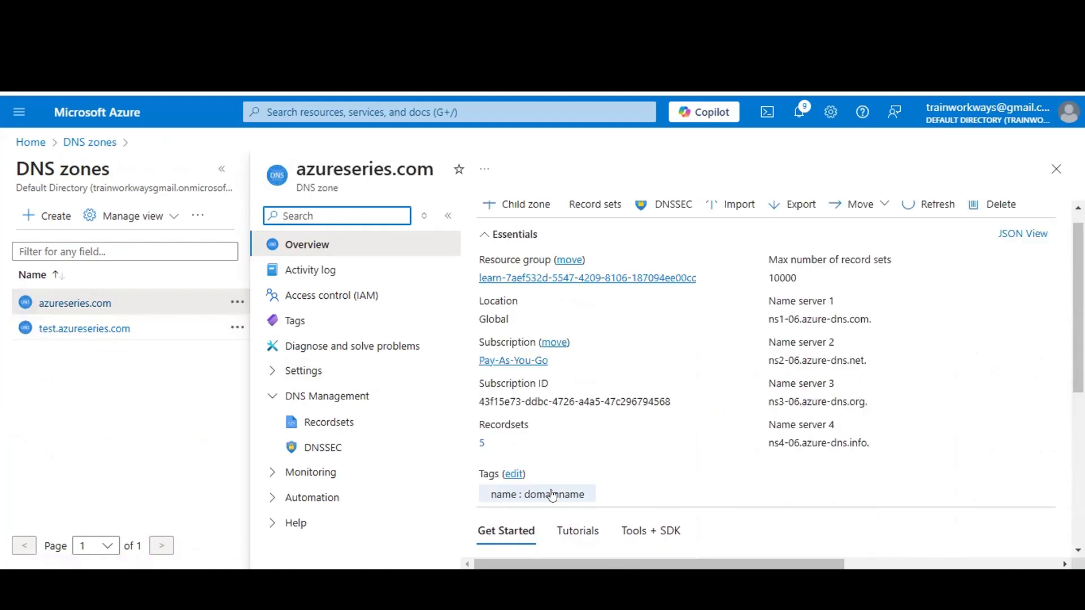
- Examine the types of all record sets in azureseries.com, including the NS record set for the test child zone
left_click(479, 443)
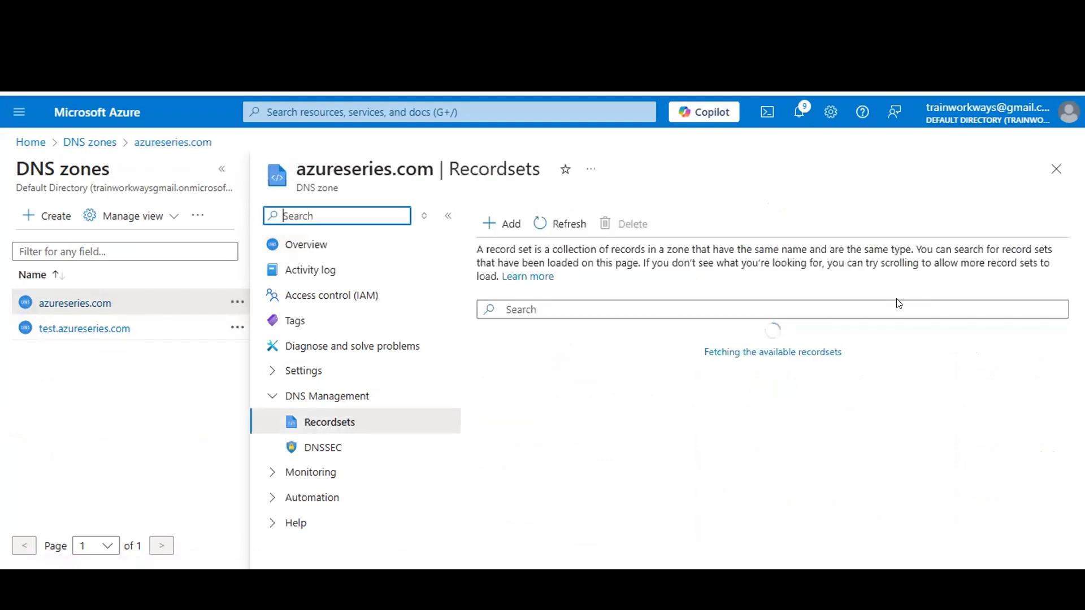
scroll(679, 419, "down", 3)
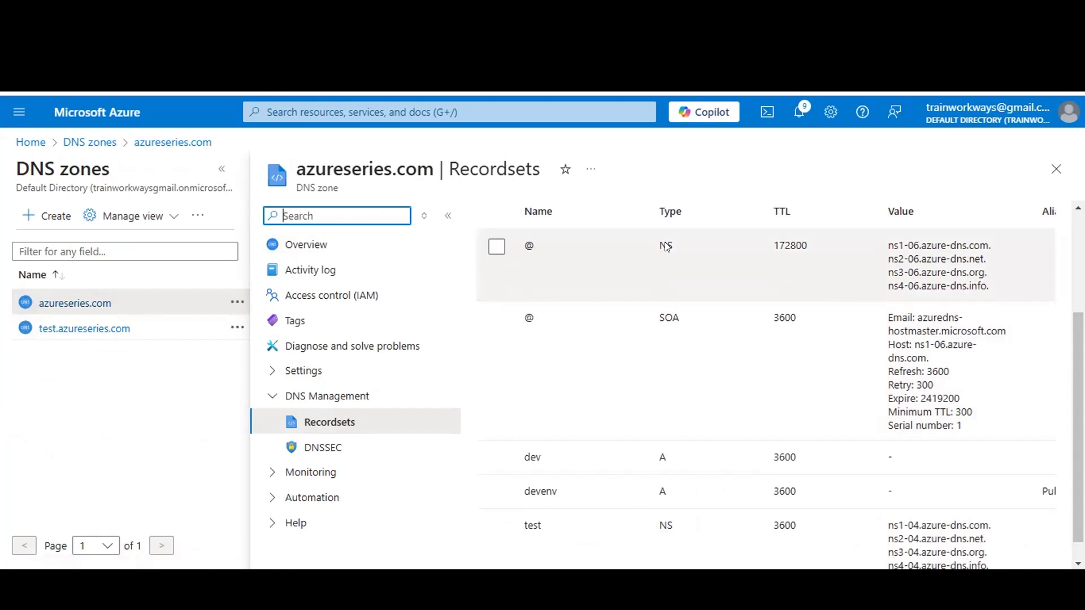
left_click_drag(675, 245, 642, 244)
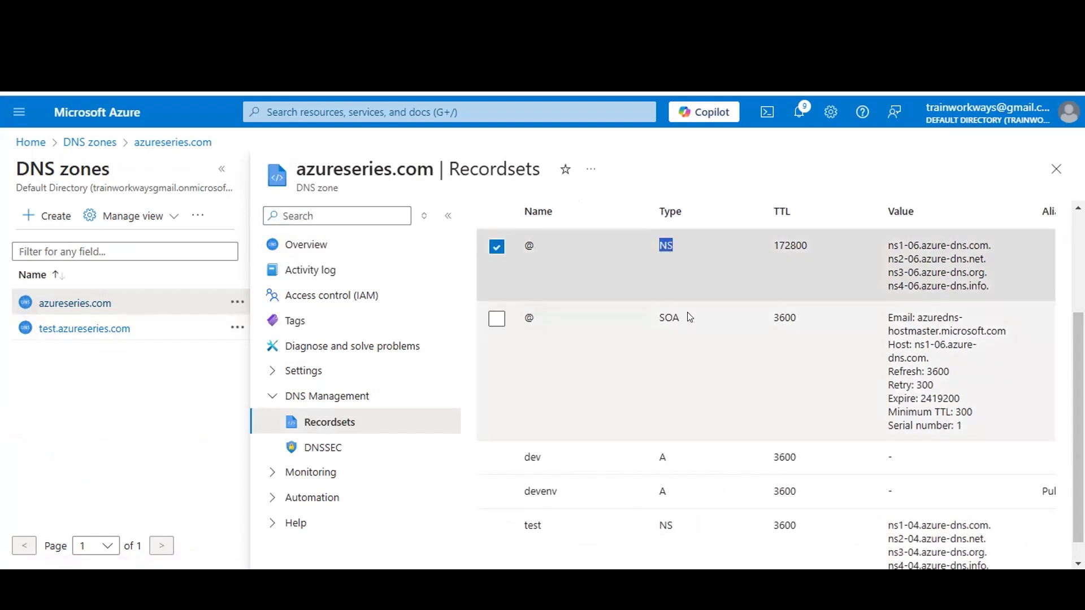
left_click_drag(689, 317, 655, 323)
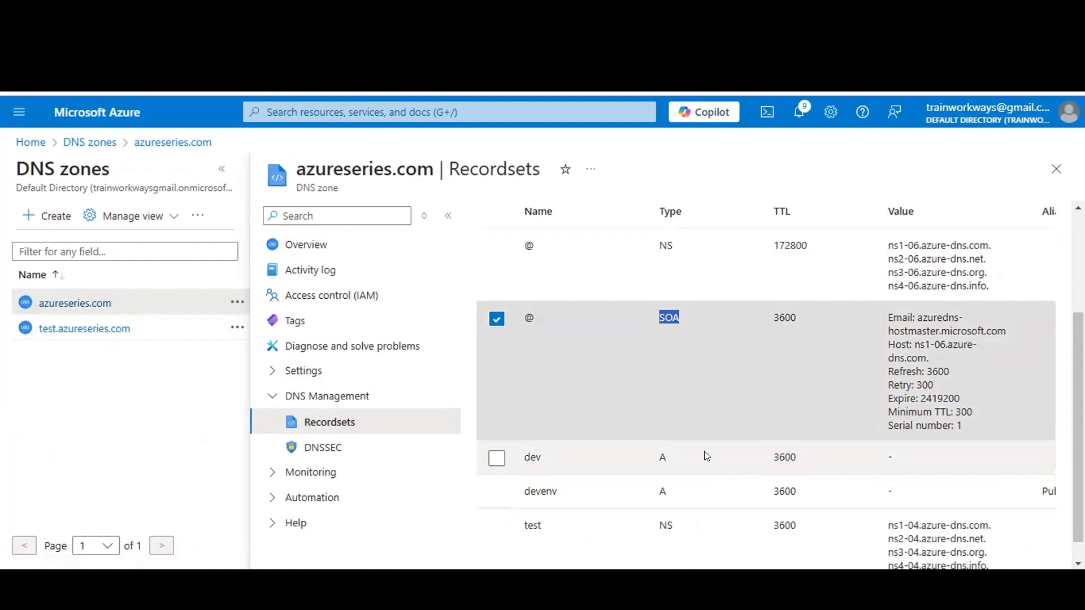
left_click_drag(668, 458, 659, 459)
left_click_drag(672, 501, 652, 499)
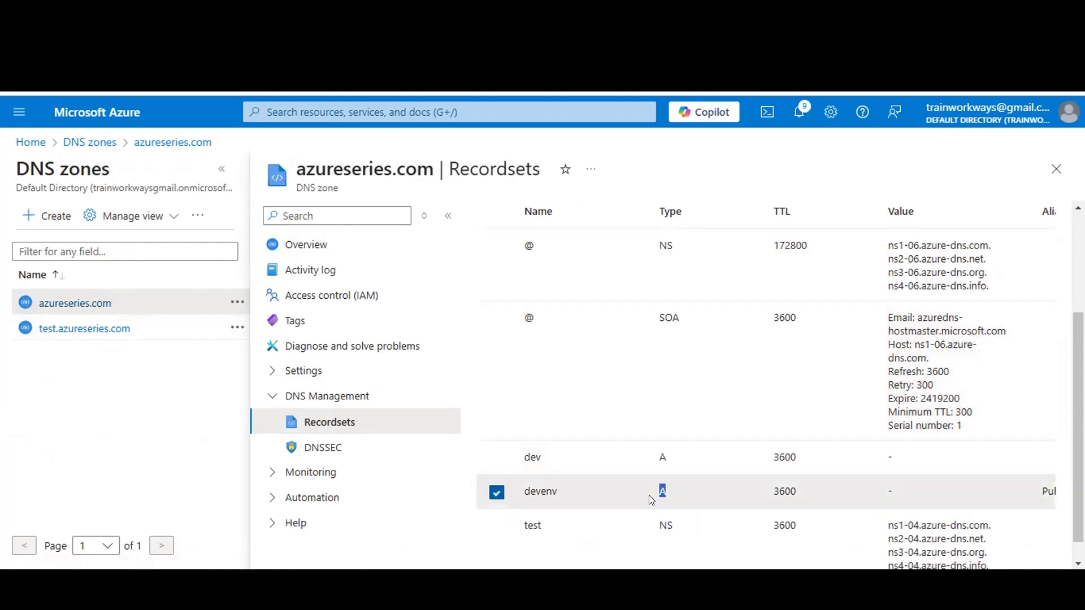
left_click(668, 528)
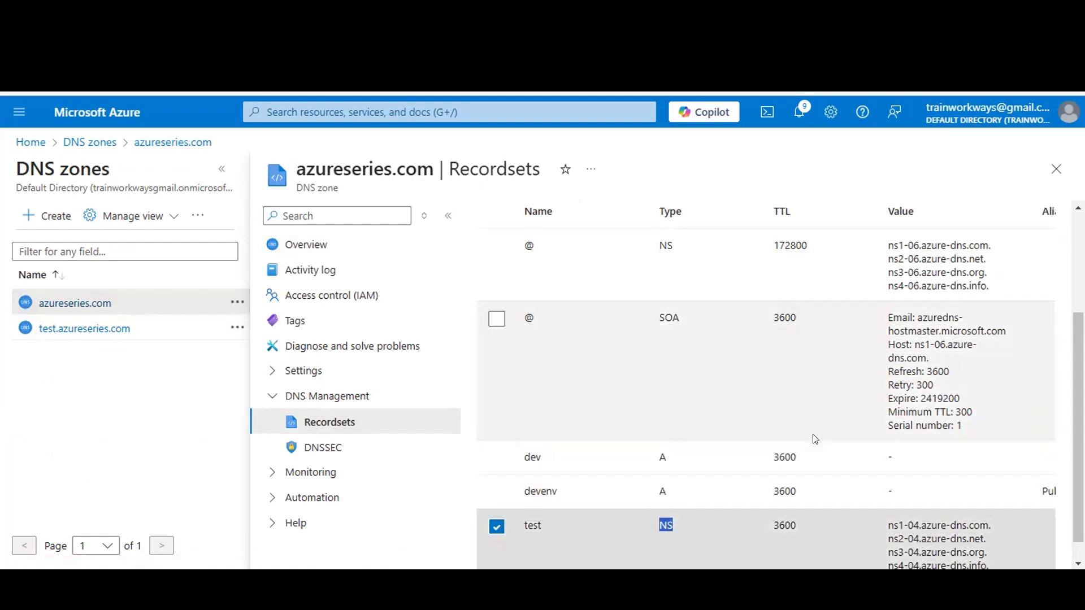
scroll(753, 455, "down", 1)
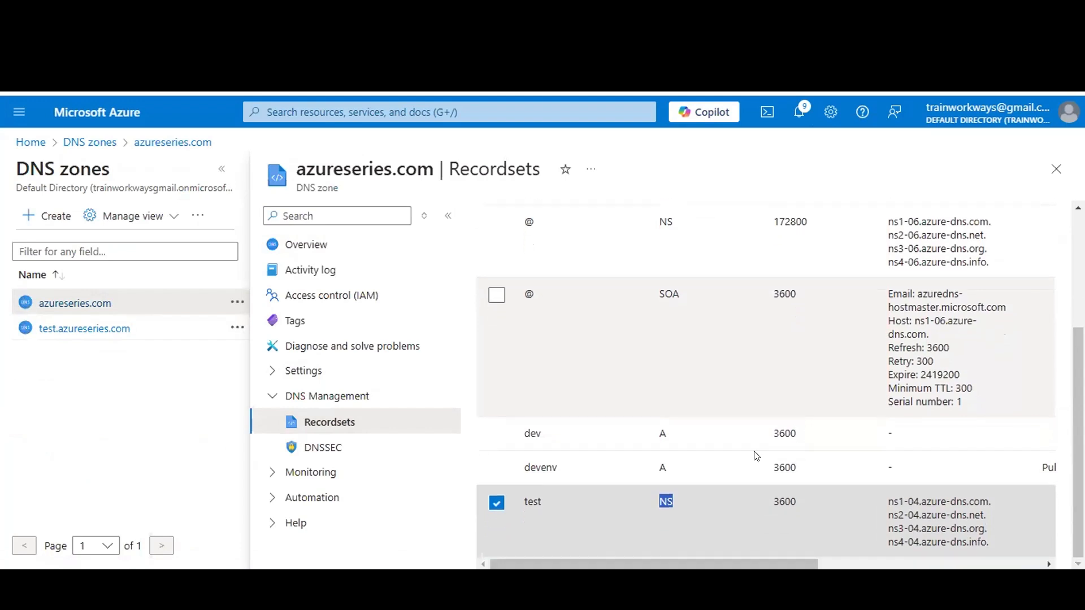
scroll(676, 482, "up", 3)
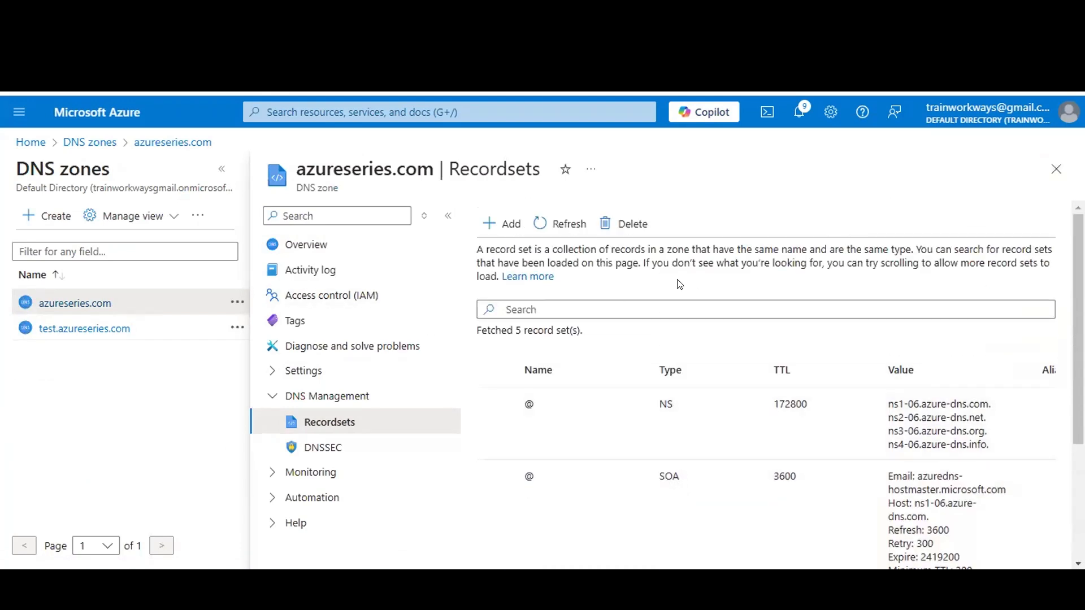
- Return to the DNS zones list, look over its columns, and show the available actions for azureseries.com
left_click(1056, 169)
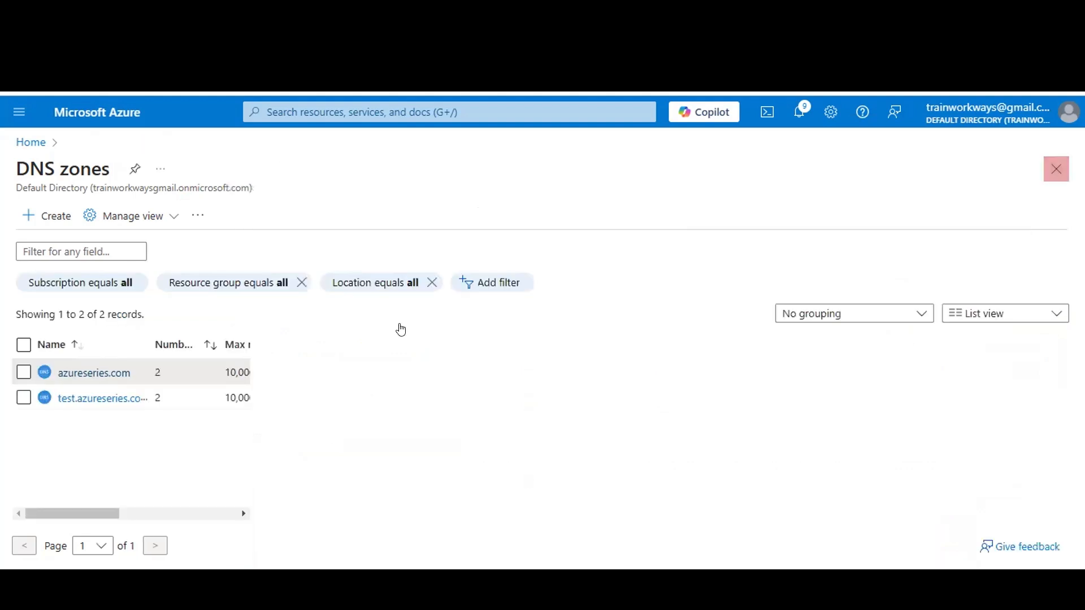
left_click(105, 341)
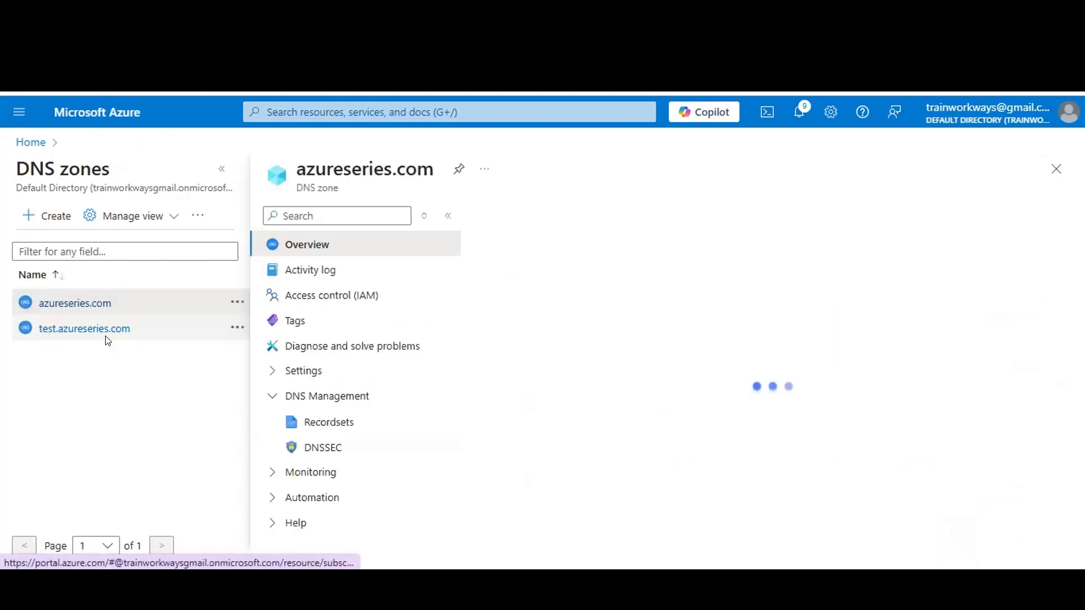
left_click(1055, 168)
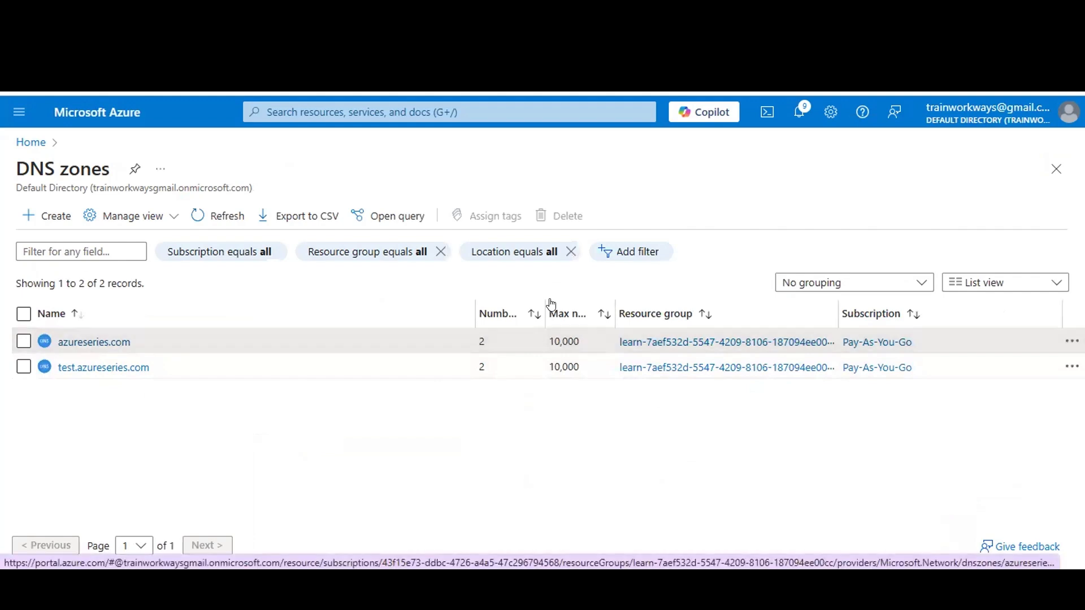
left_click_drag(549, 310, 589, 339)
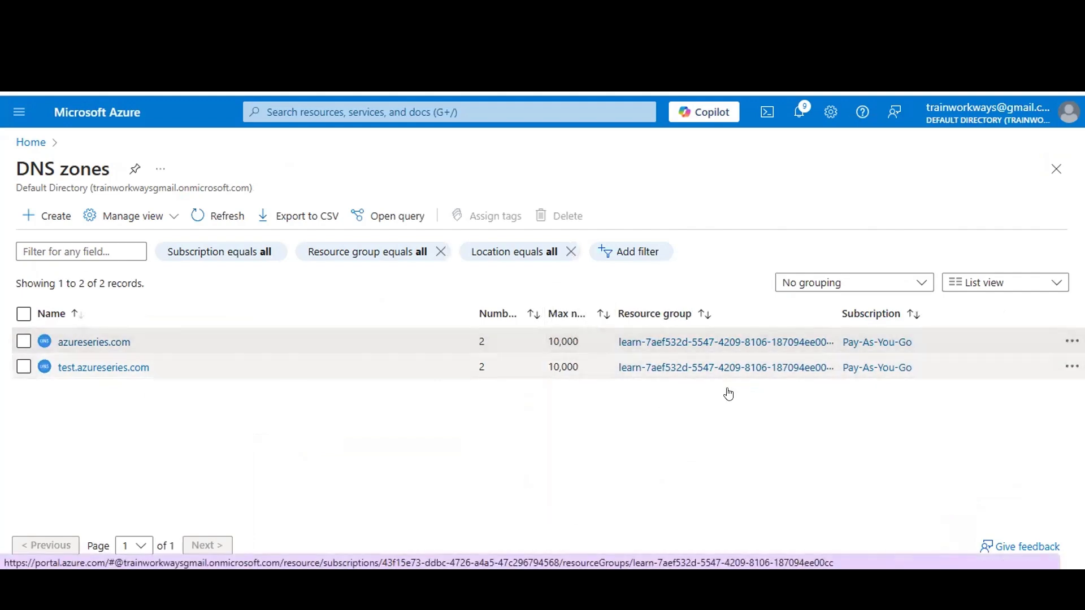
left_click(1067, 343)
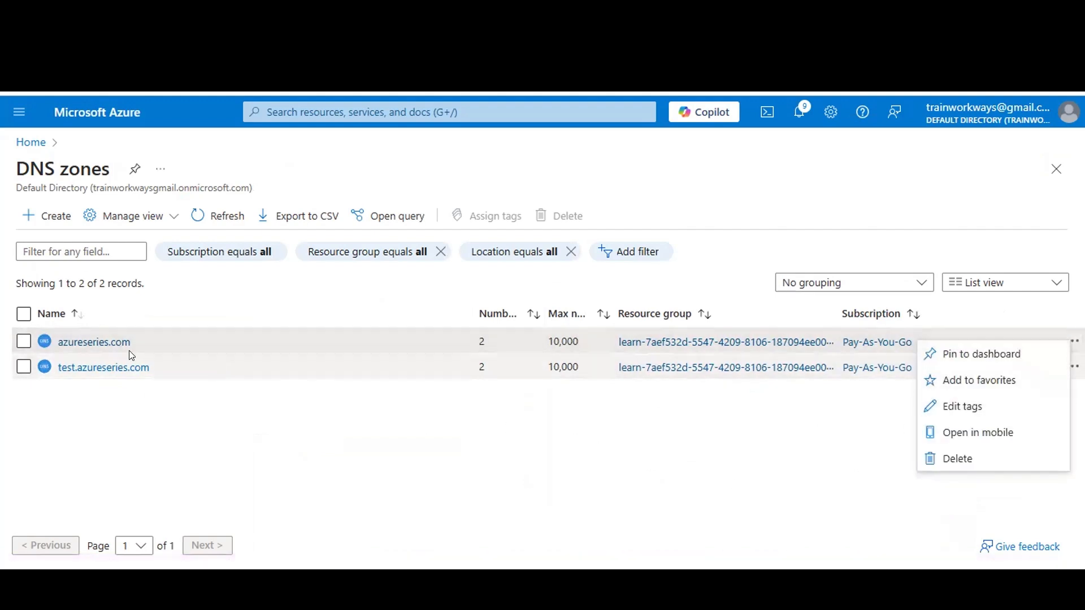
- Reopen the azureseries.com DNS zone, reload the page, and look over its overview details and getting-started options
left_click(113, 342)
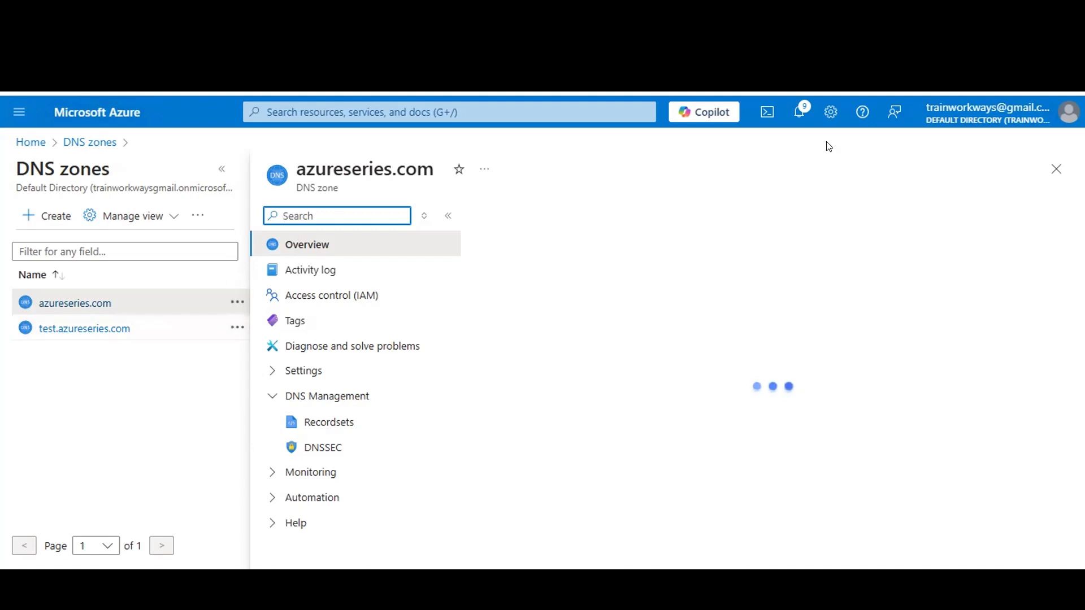
key("F5")
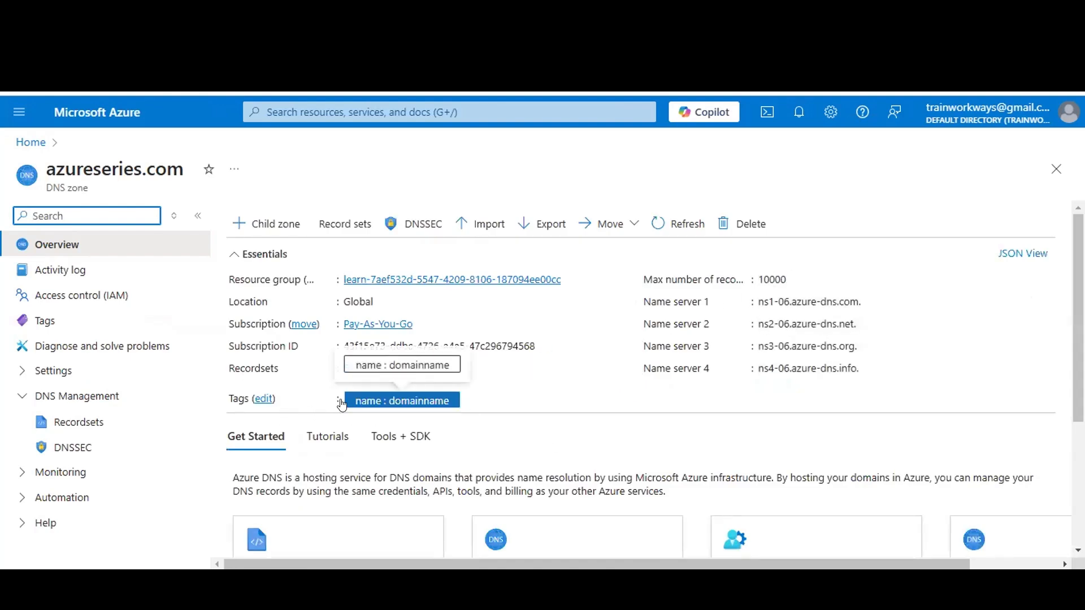
scroll(446, 364, "down", 3)
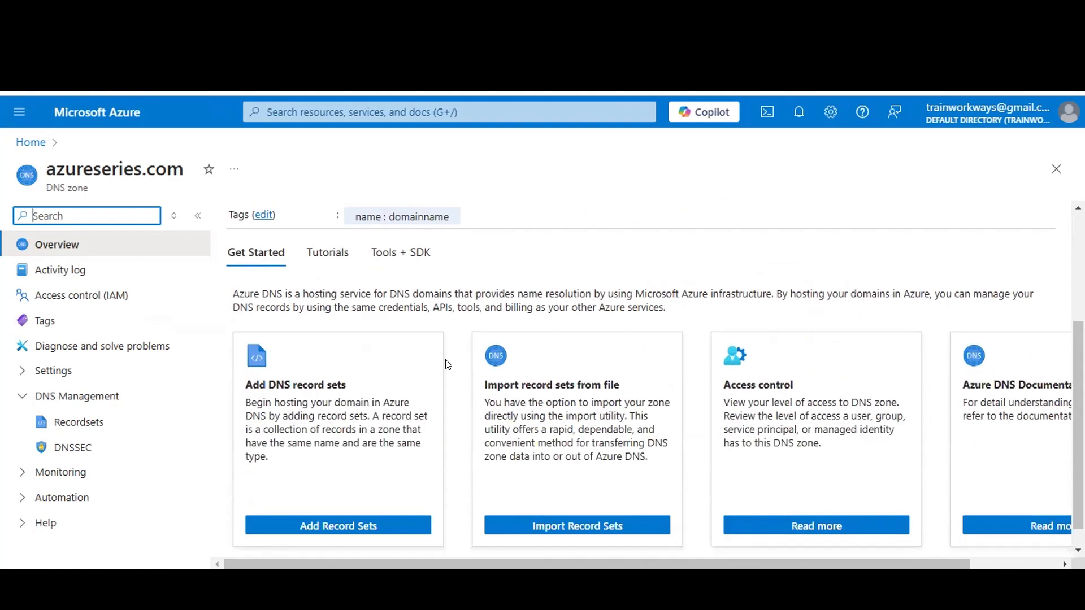
scroll(446, 365, "up", 3)
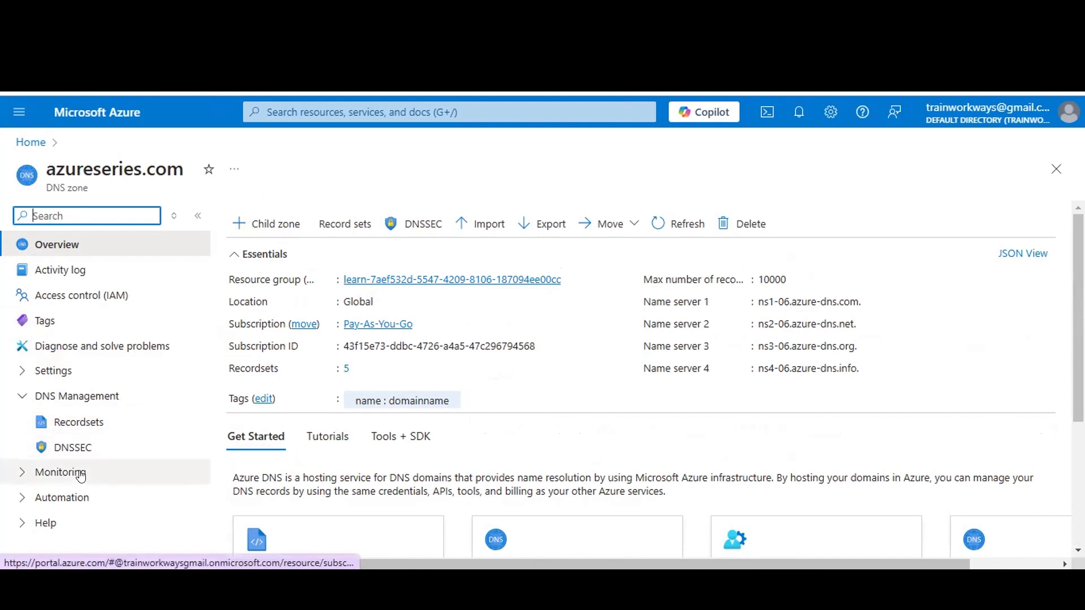
- Look at the monitoring alerts page of azureseries.com and the metrics available for its chart
left_click(24, 471)
scroll(121, 459, "down", 1)
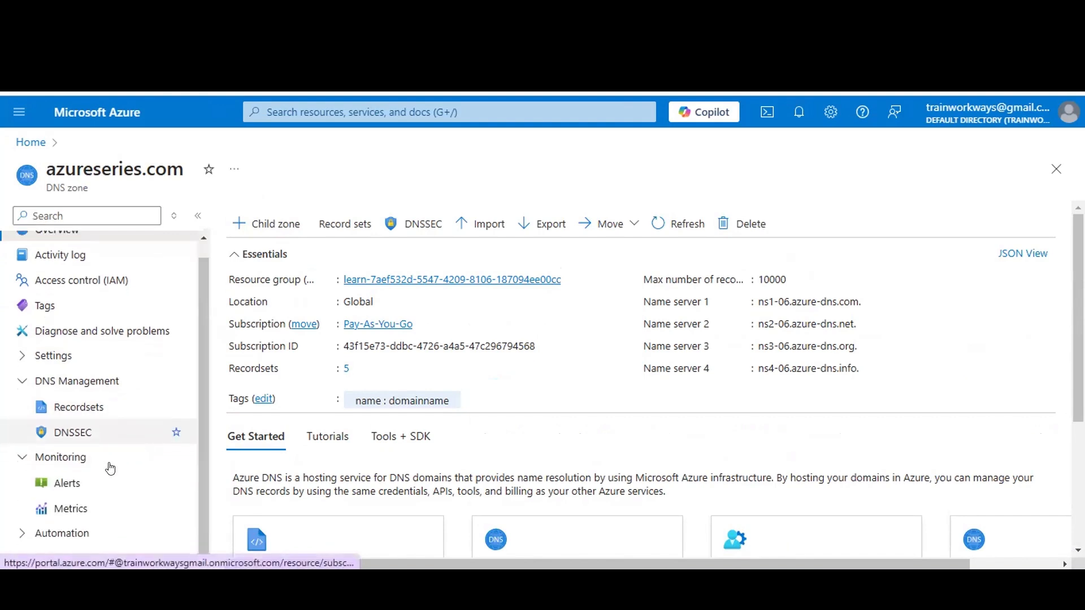
left_click(144, 486)
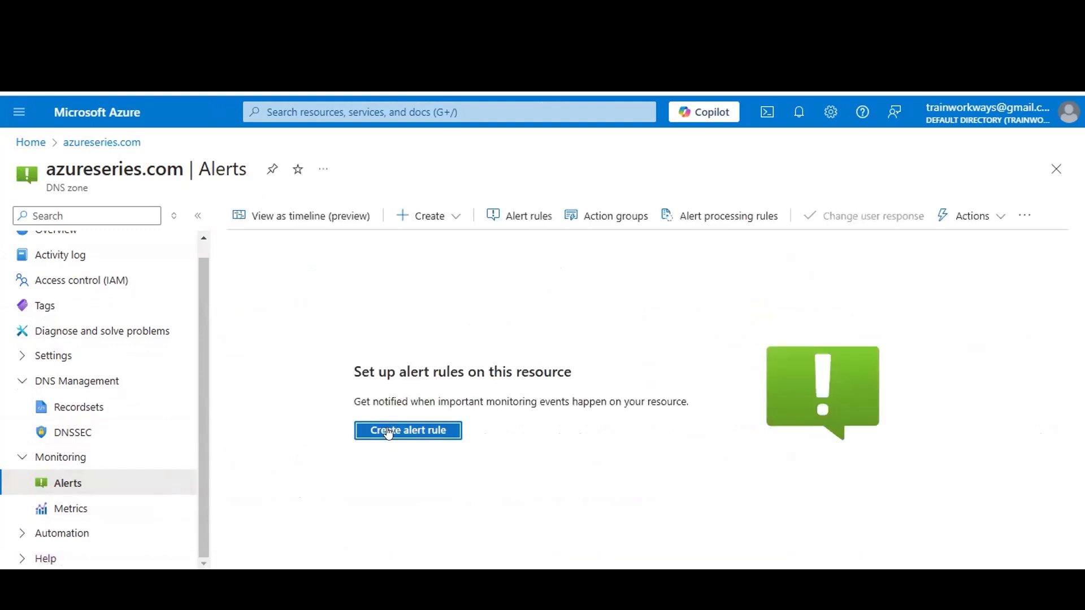
left_click(73, 509)
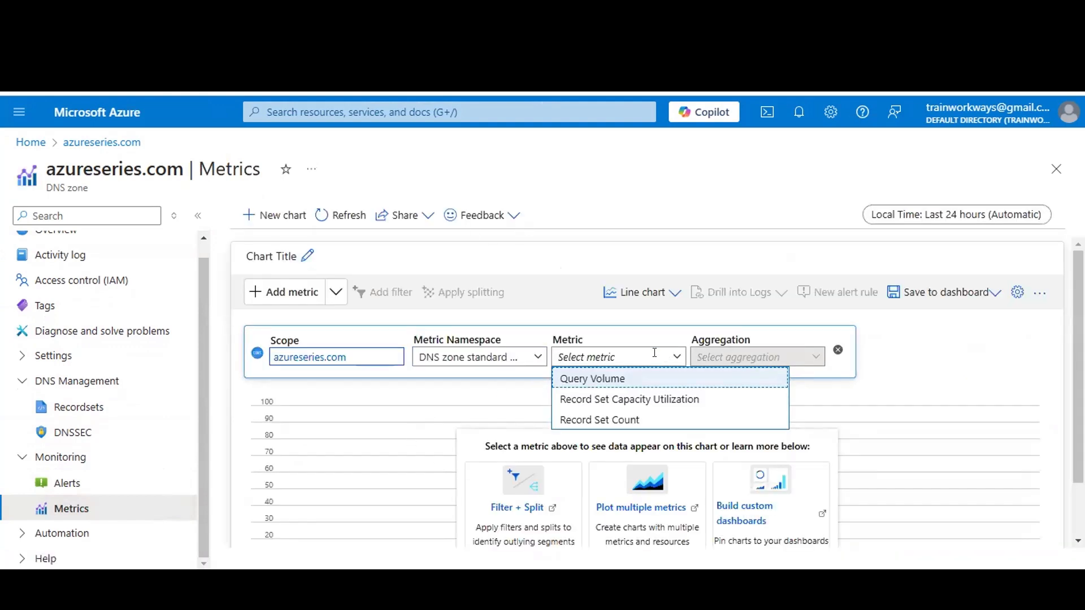
scroll(409, 403, "down", 1)
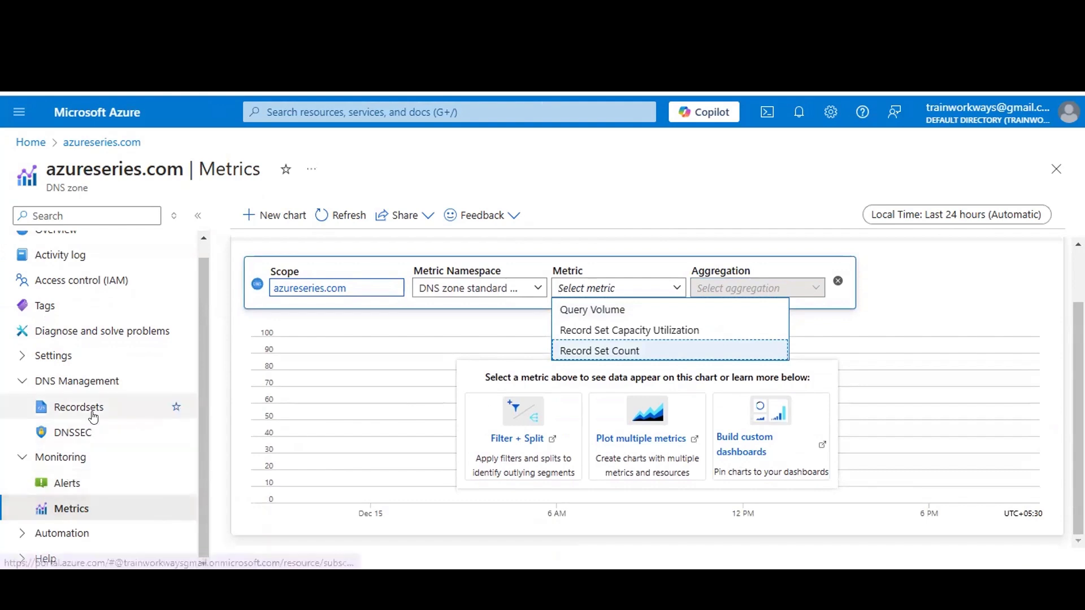
- Show the zone's settings entries, visit its activity log, and return to the overview
scroll(92, 416, "up", 1)
left_click(35, 370)
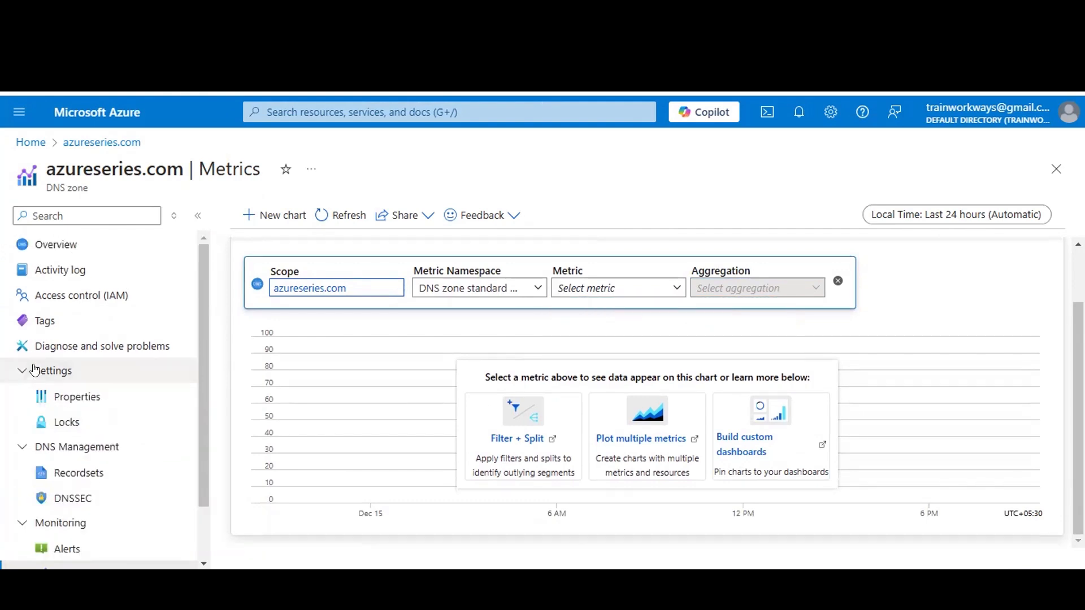
left_click(62, 273)
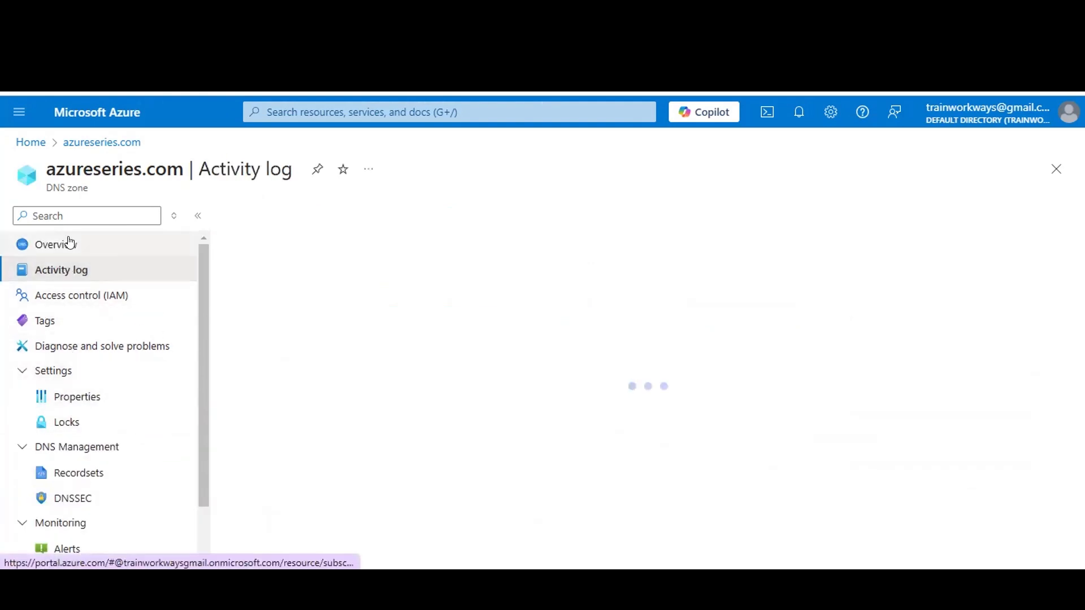
left_click(62, 245)
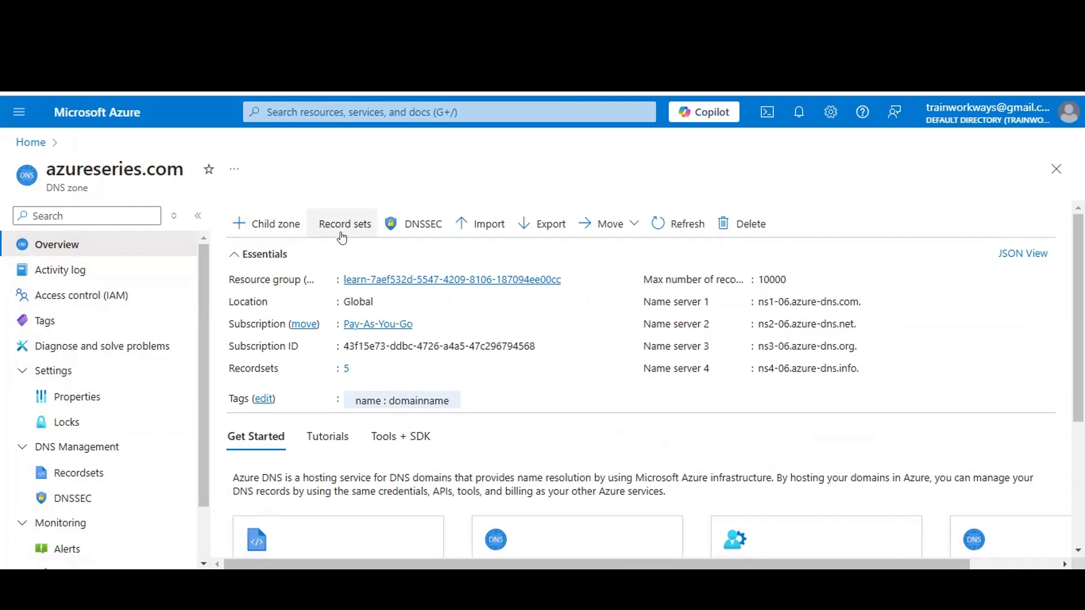
- Look at the zone file upload on the Import DNS zone page and return to the overview, discarding edits
left_click(480, 228)
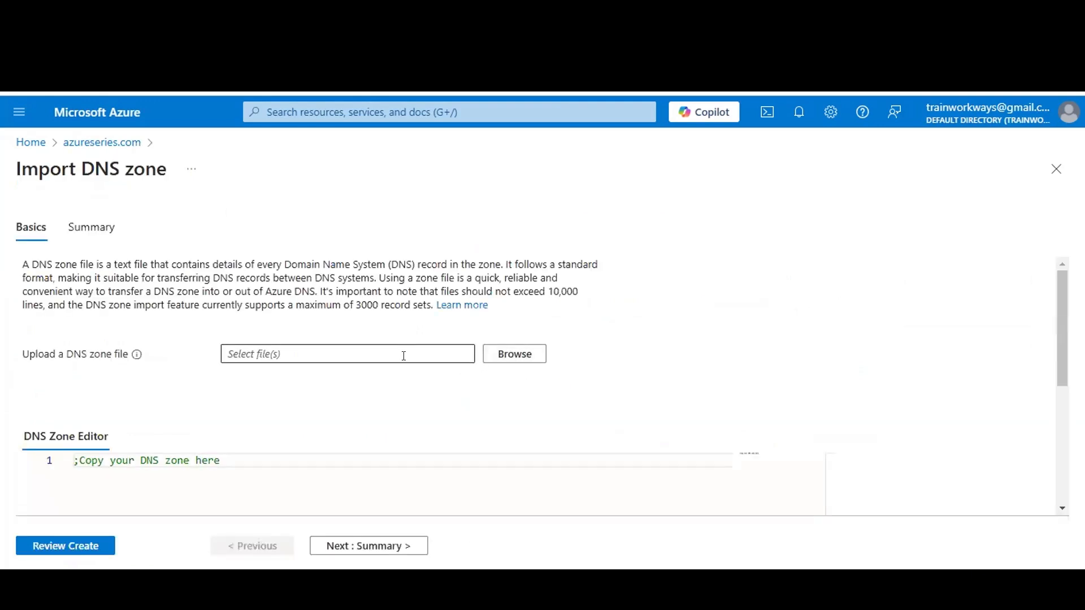
left_click(495, 354)
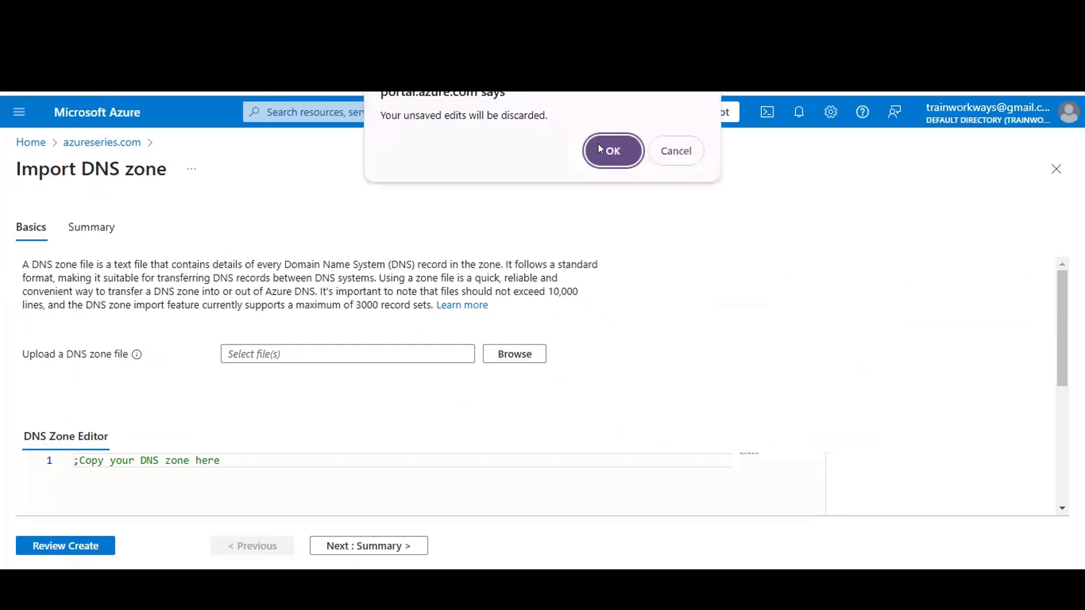
left_click(600, 149)
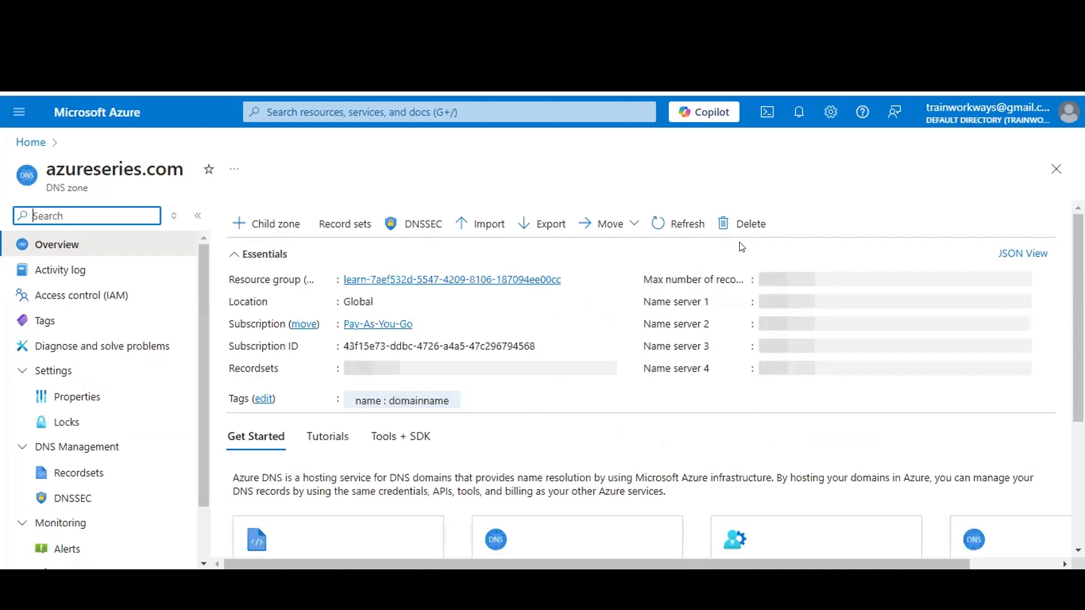
- Export the azureseries.com zone file and view the downloaded file in a maximized Notepad window
left_click(543, 223)
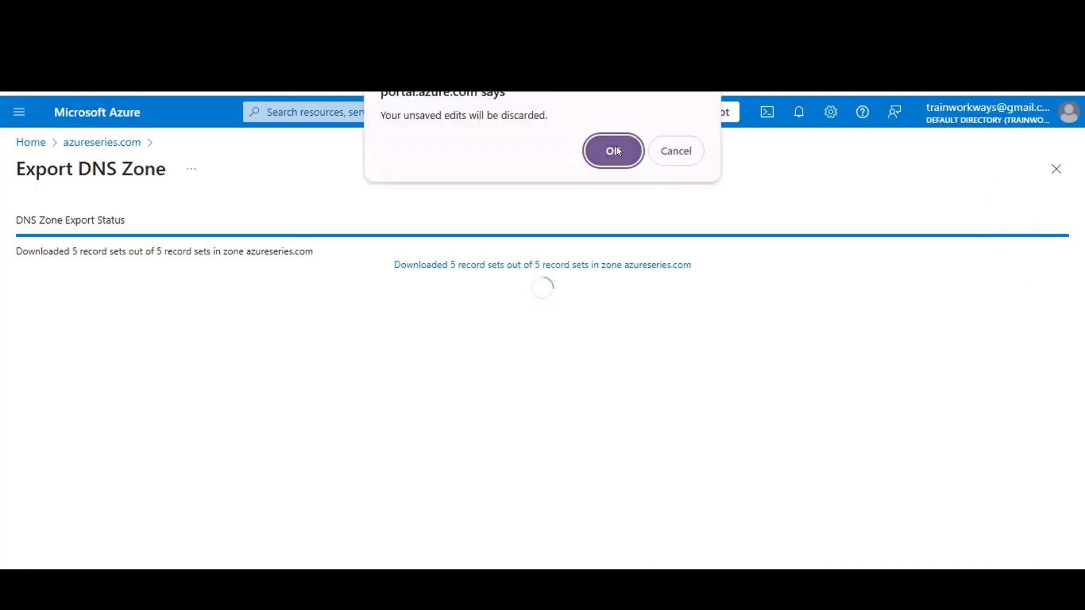
mouse_move(957, 118)
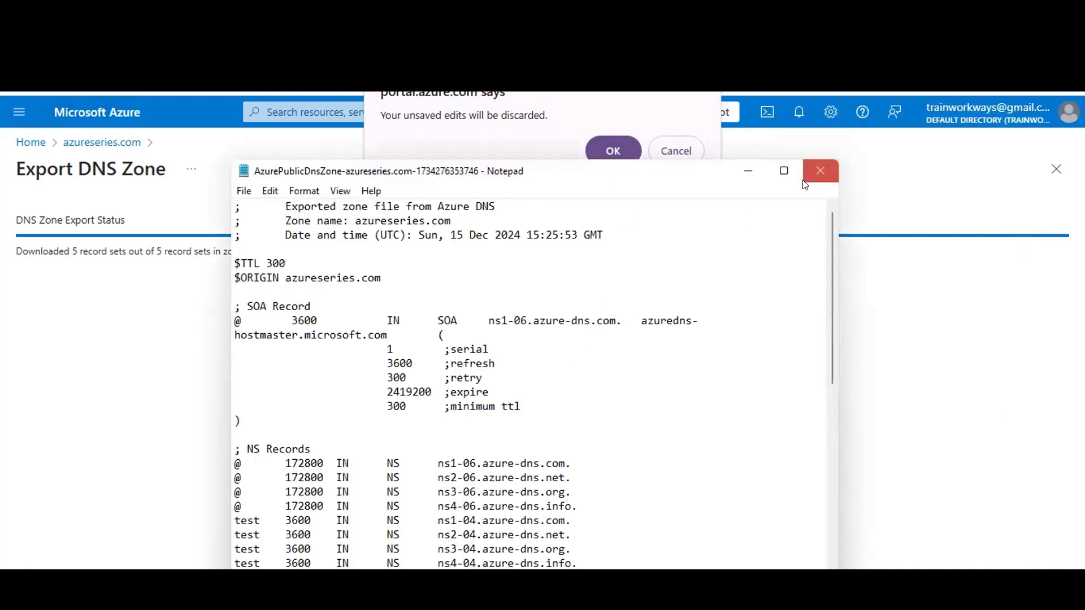
left_click(784, 171)
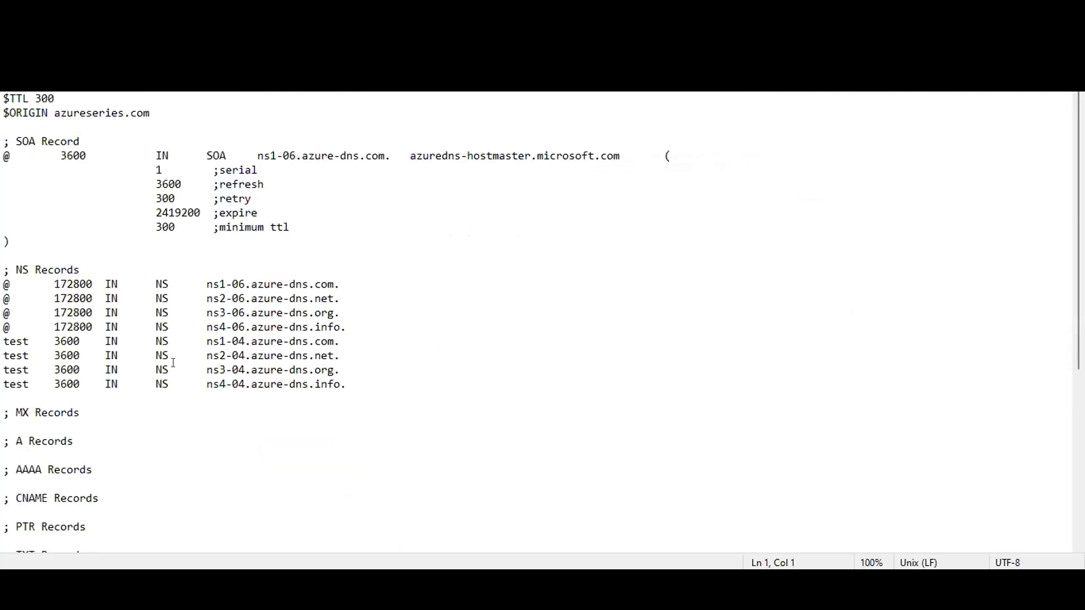
- Examine the SOA, NS and Azure alias records in the exported zone file and return to the zone overview
left_click_drag(29, 42, 188, 56)
left_click_drag(157, 284, 156, 385)
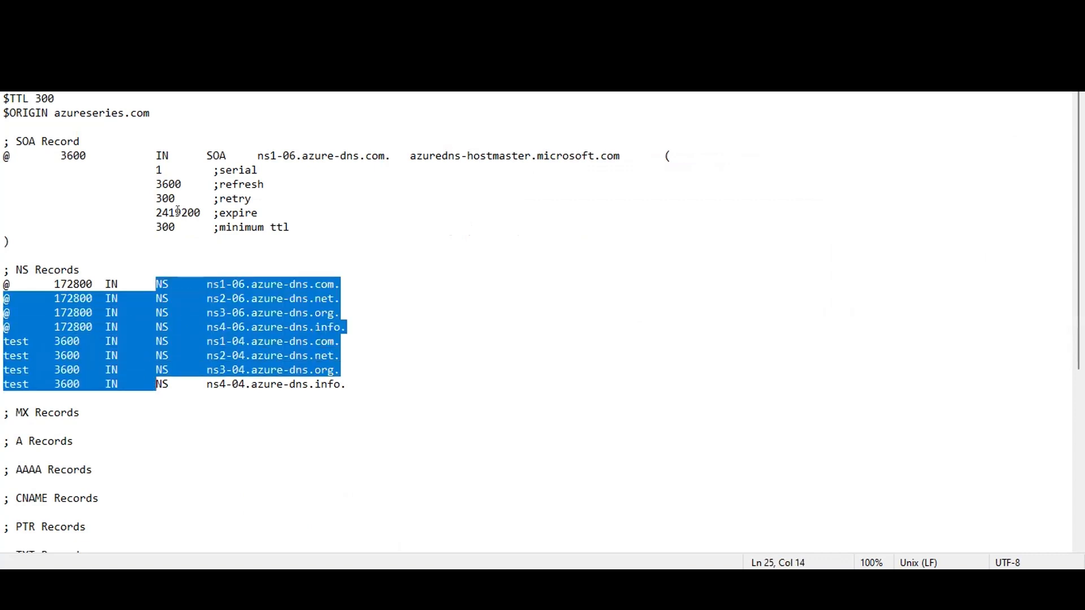
scroll(453, 337, "down", 4)
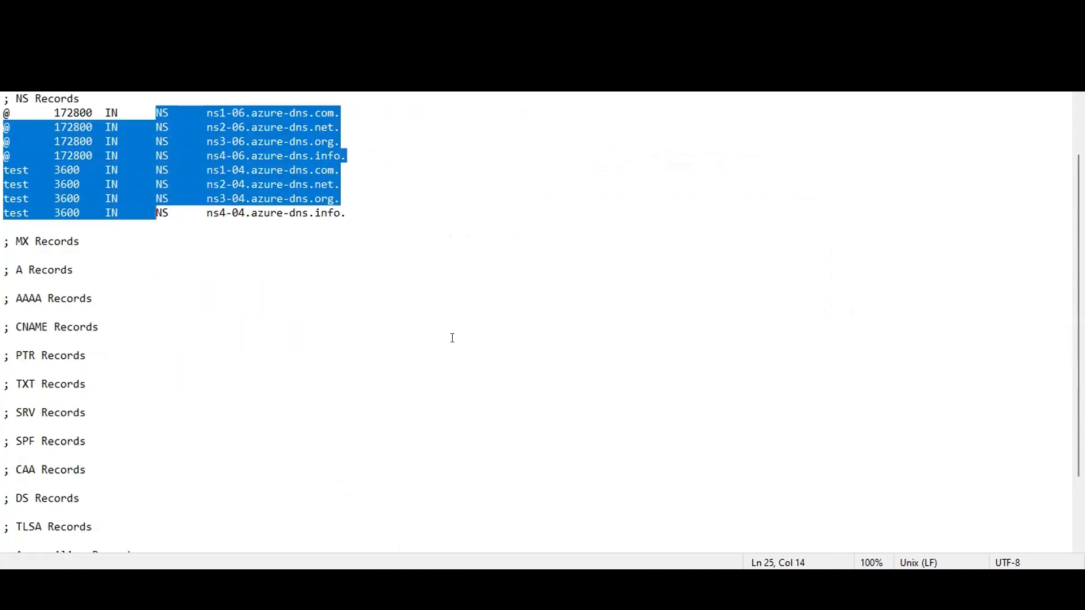
scroll(452, 338, "down", 3)
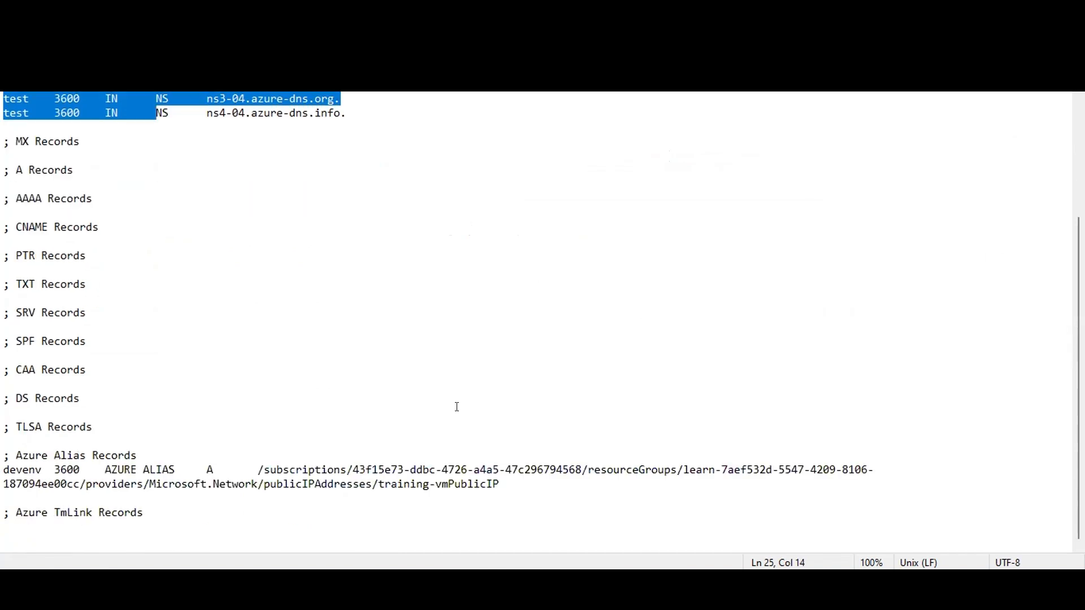
scroll(457, 407, "up", 6)
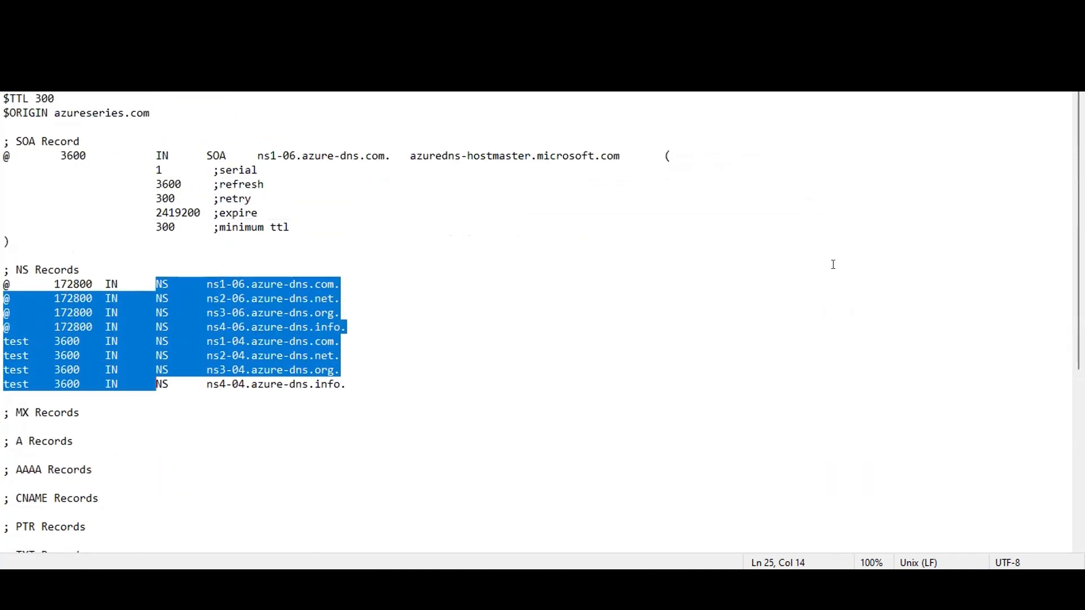
scroll(834, 265, "down", 1)
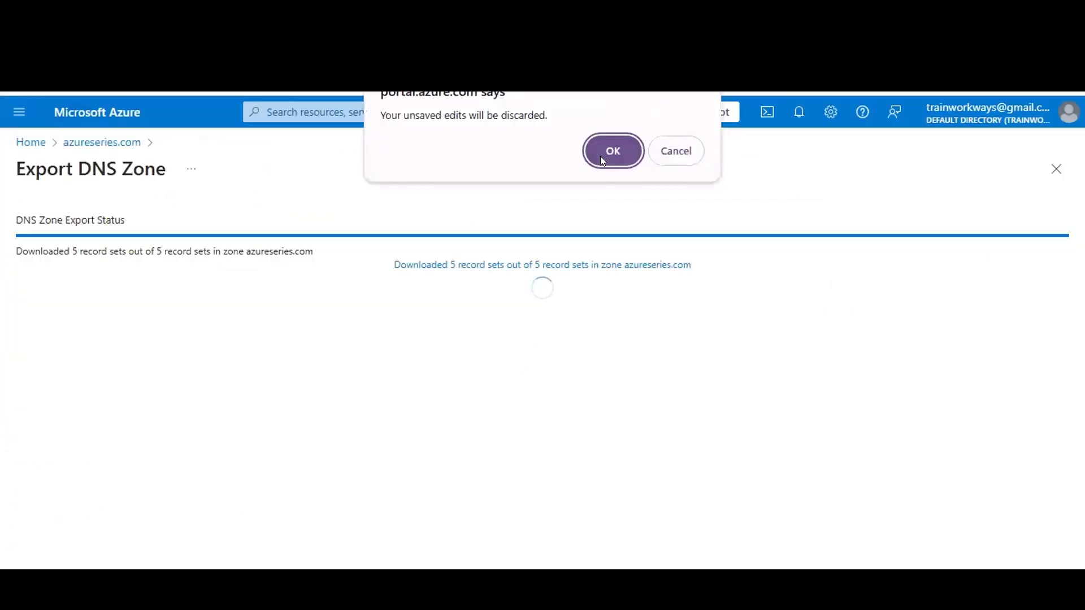
left_click(612, 151)
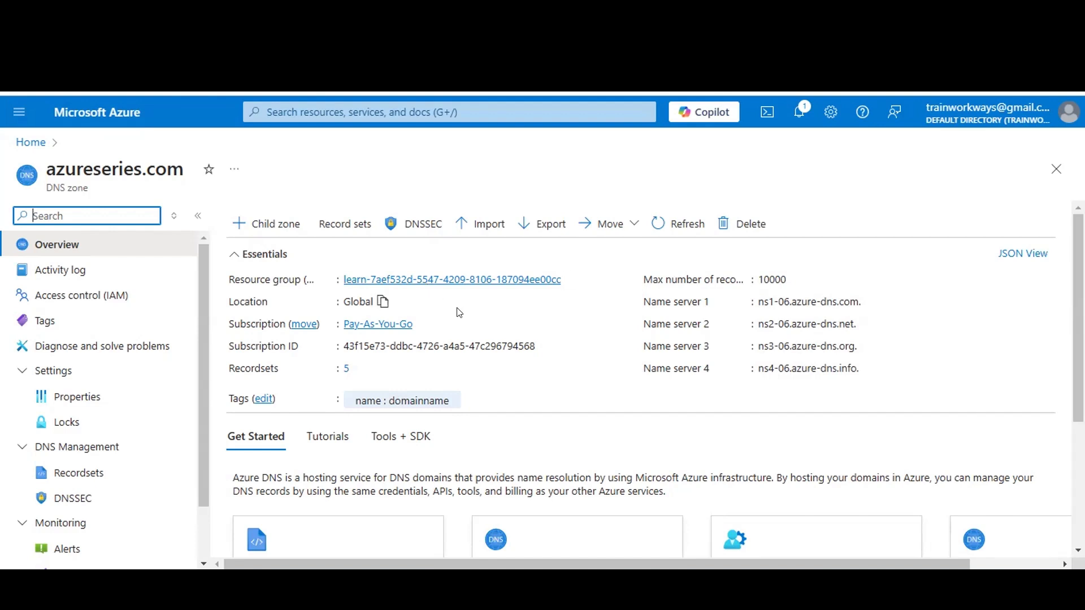
- Try the Enable DNSSEC option for azureseries.com and return to the zone overview
left_click(431, 224)
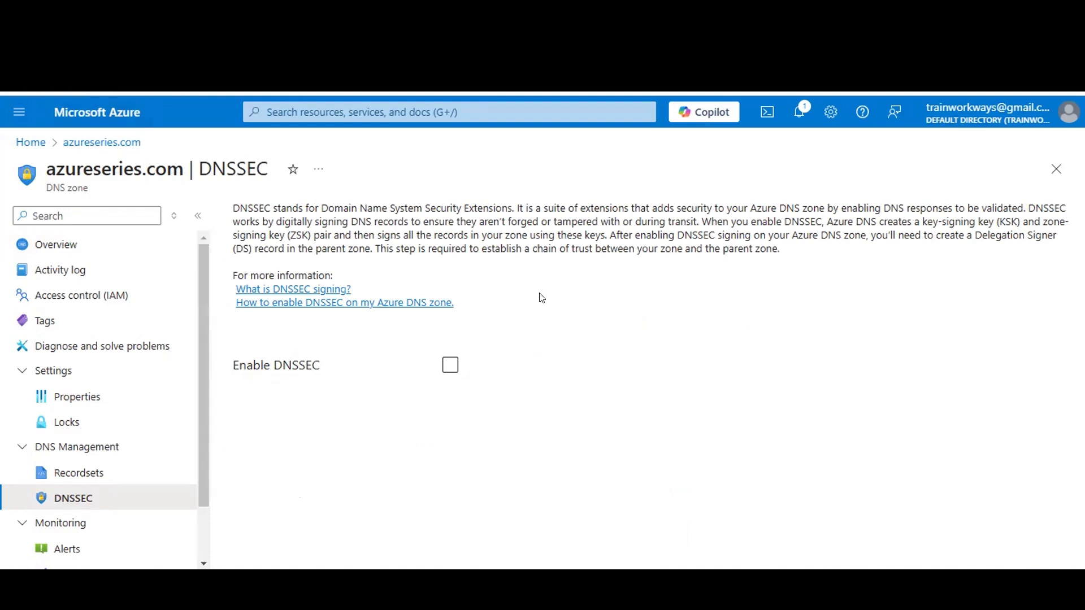
left_click(450, 366)
left_click(17, 50)
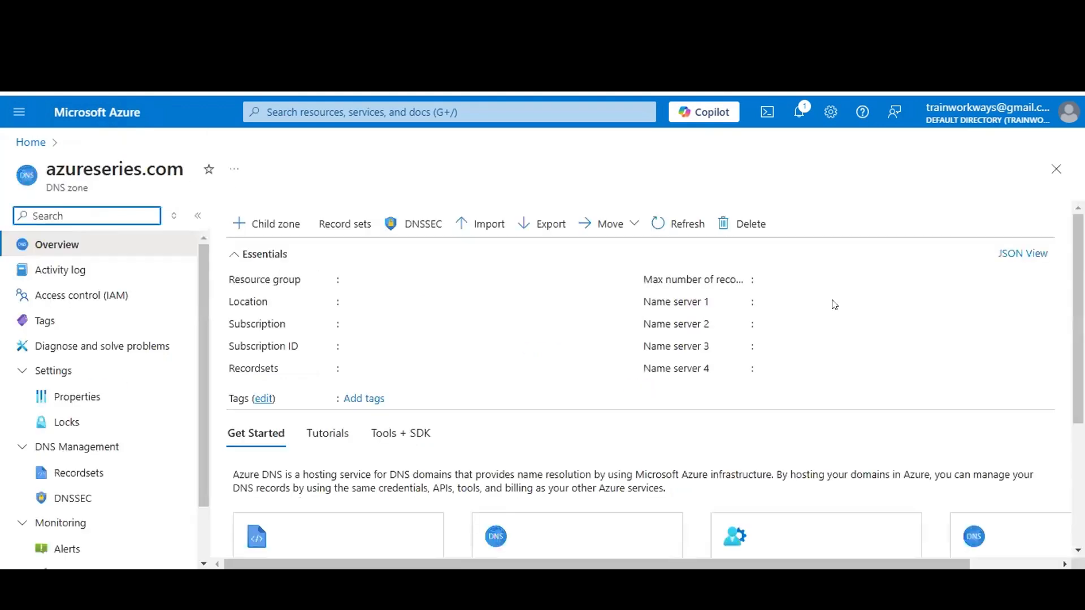